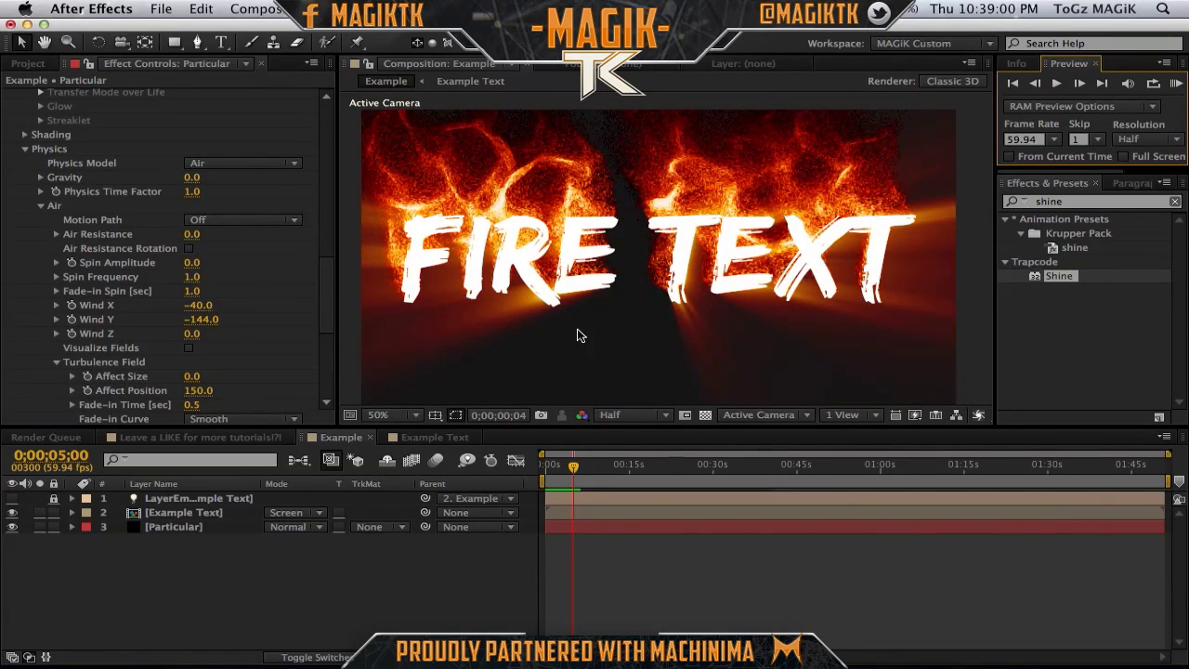
- Scrub ahead and play a preview of the finished fire text animation
left_click_drag(568, 472, 567, 468)
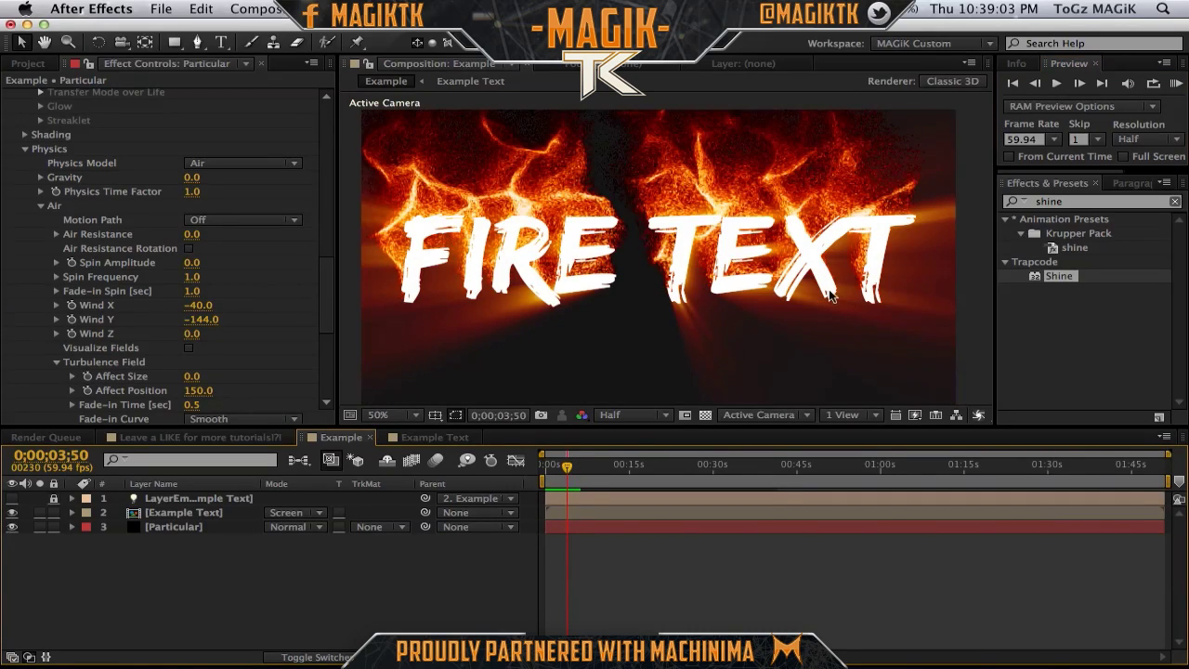
left_click(1176, 83)
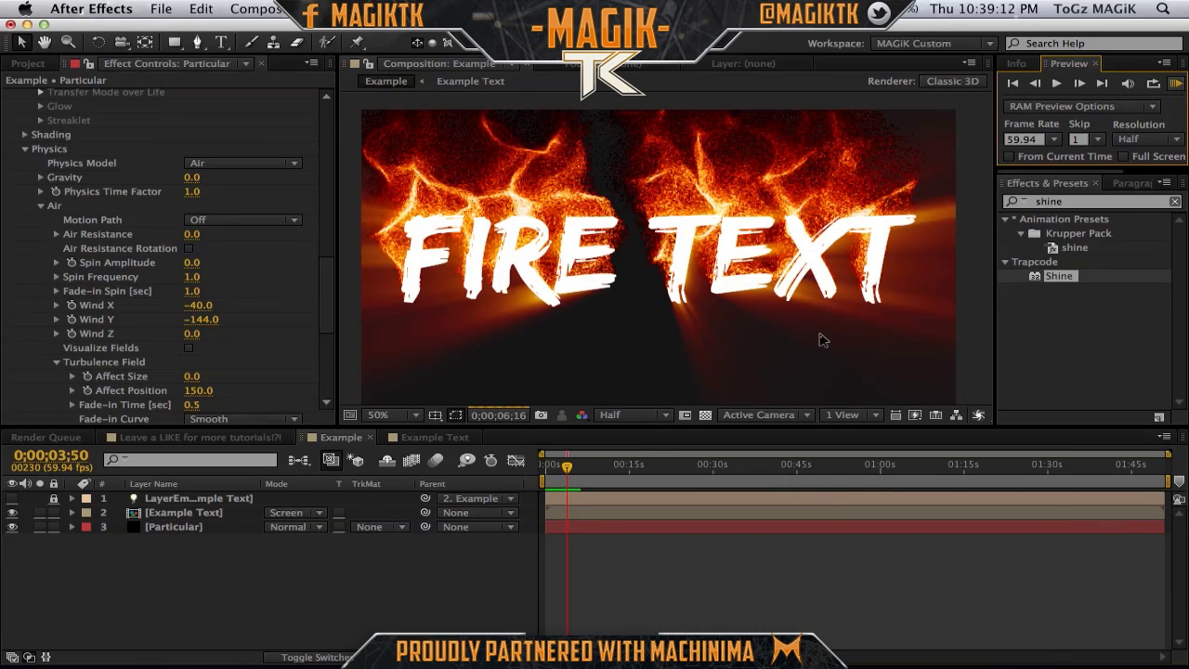
left_click(679, 220)
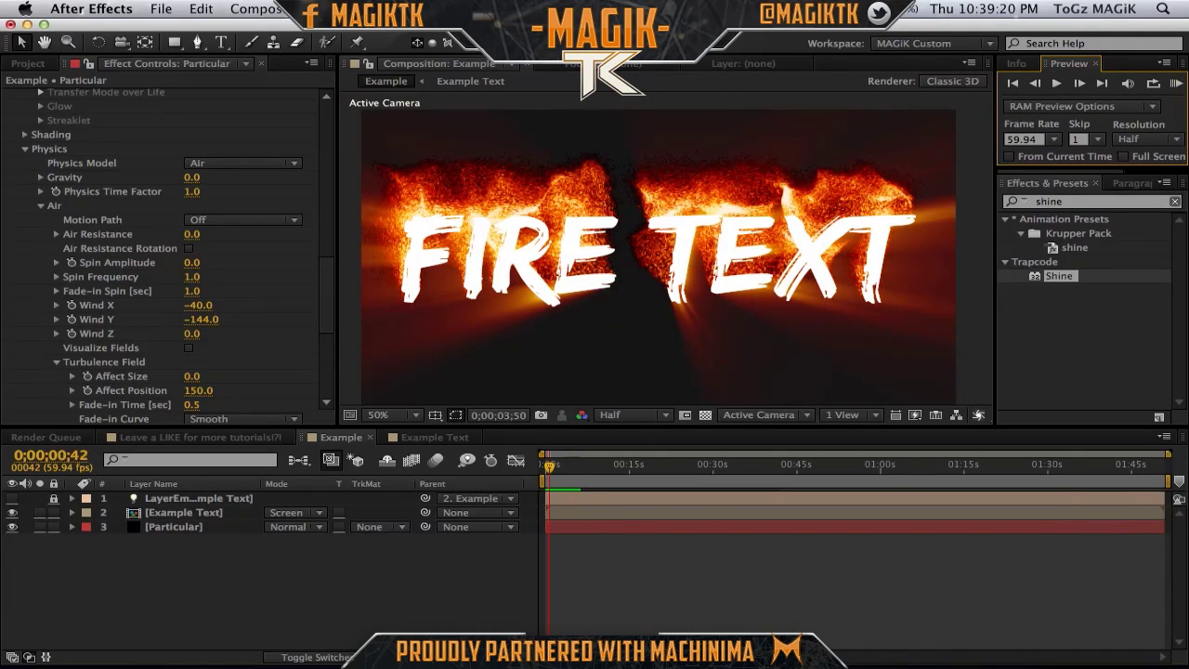
- Visit the browser's montage and Twitter notifications pages, then return to After Effects
mouse_move(369, 615)
left_click(293, 620)
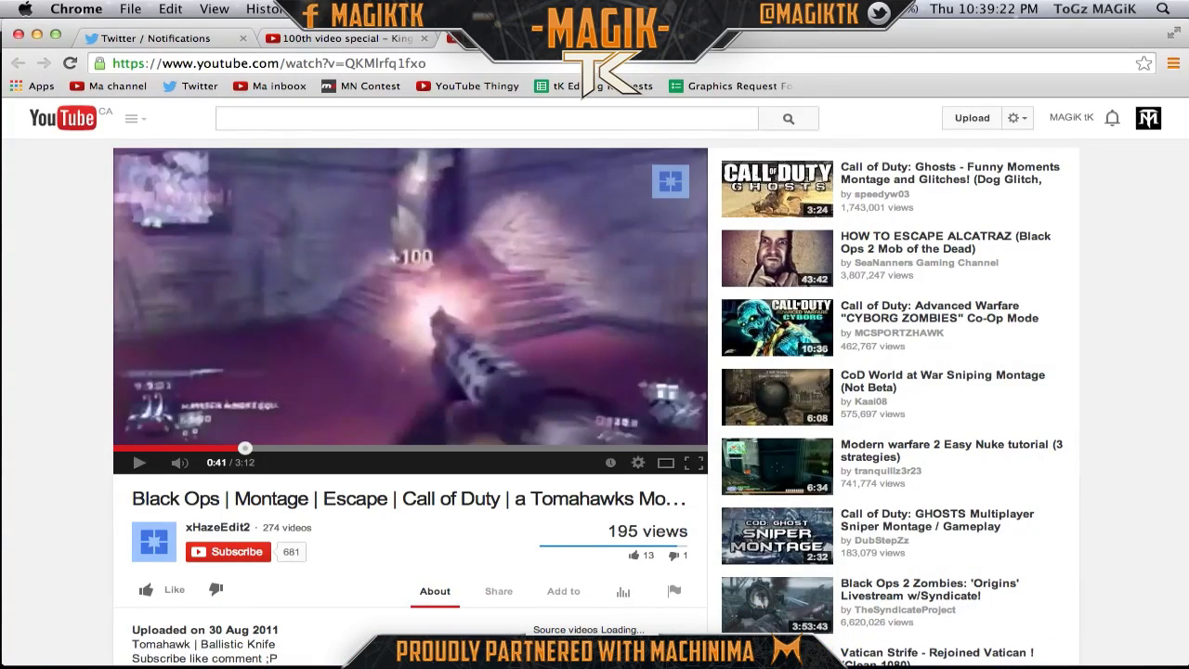
left_click(269, 42)
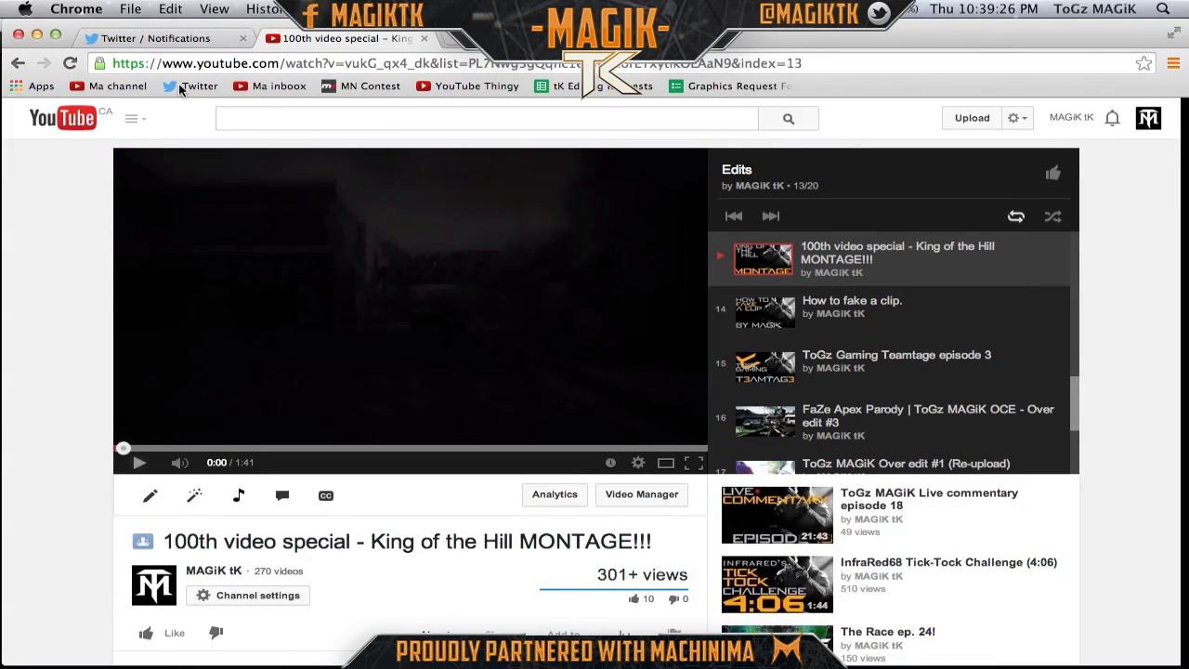
key("super+1")
key("super+m")
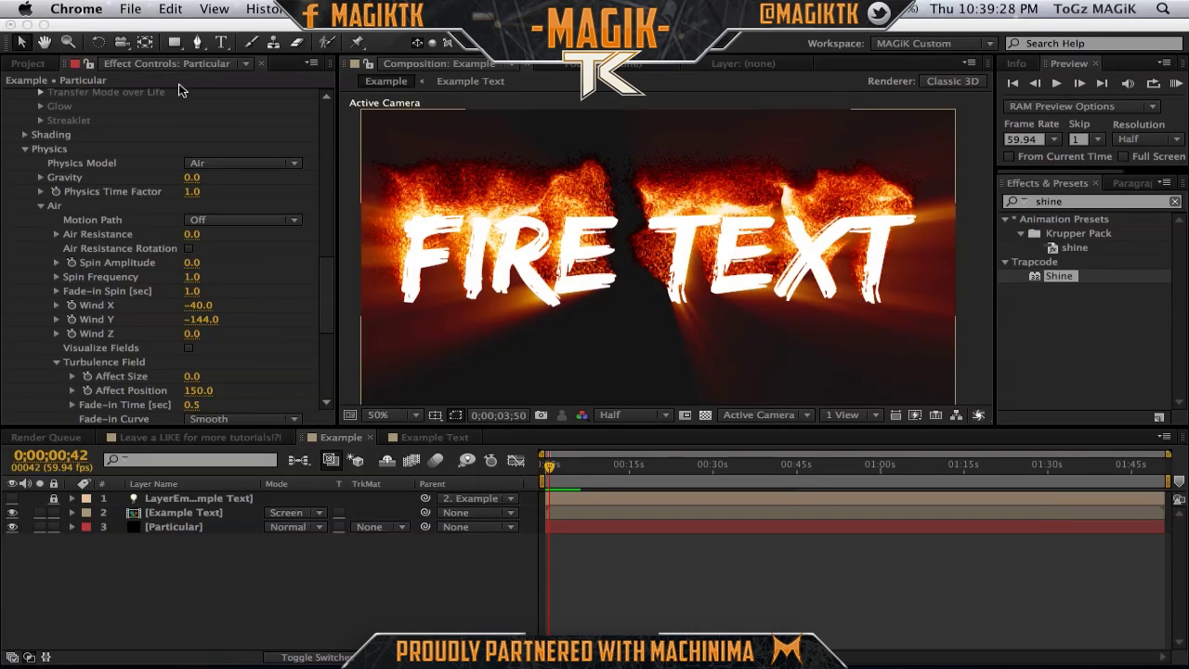
key("super+Tab")
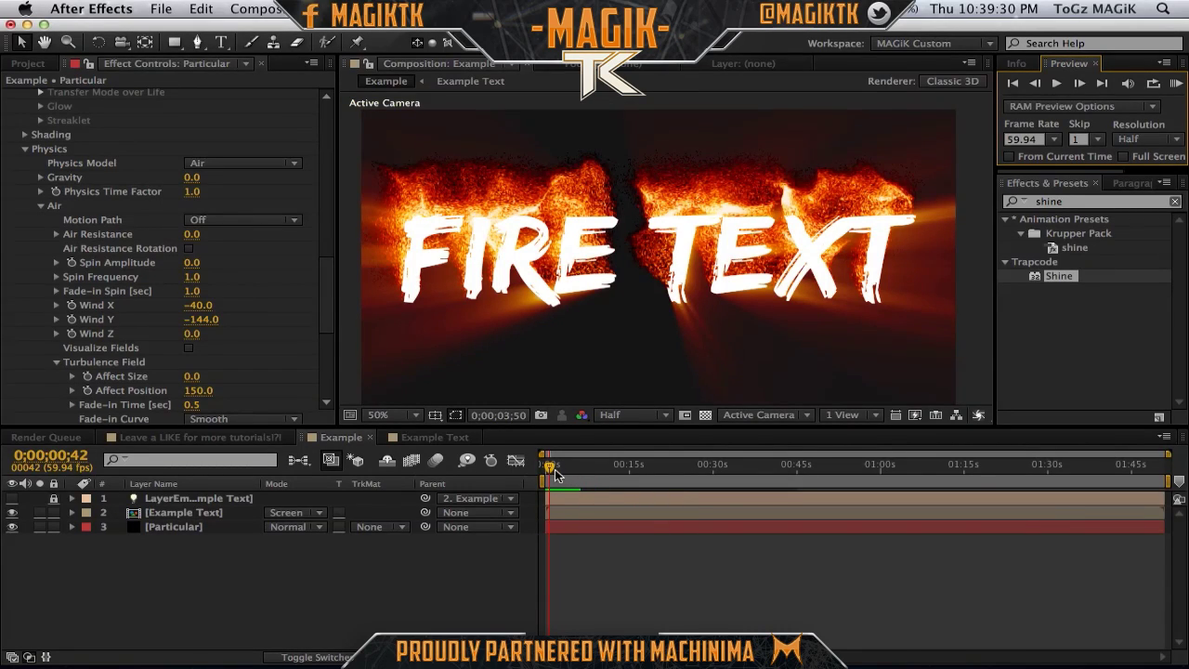
- In the empty Leave a LIKE composition, create a new solid named Particular
left_click_drag(555, 473, 573, 472)
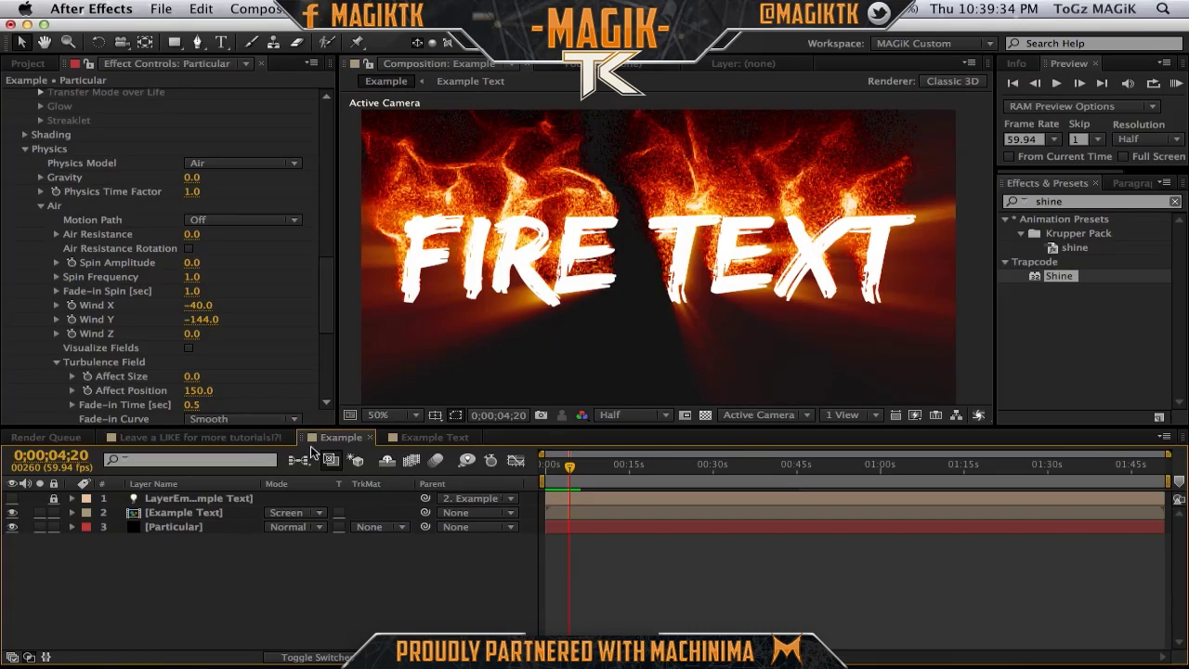
left_click(239, 438)
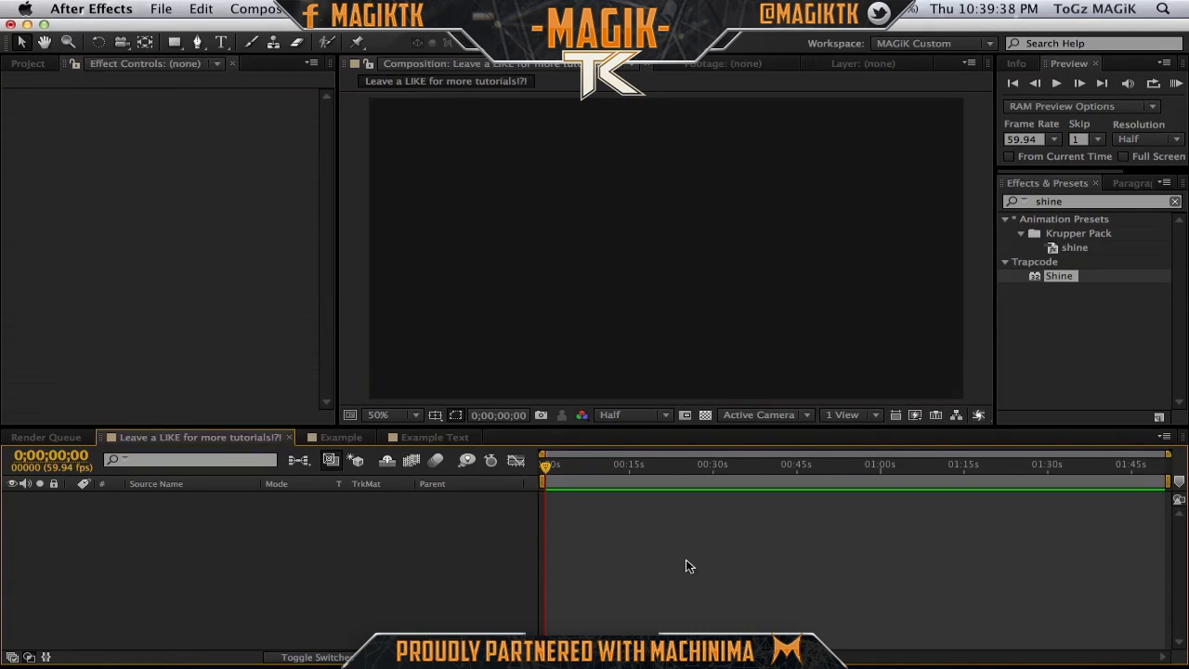
left_click_drag(1065, 282, 421, 591)
key("super+y")
type("Particular")
key("Return")
- Search Effects & Presets for Particular and apply Trapcode Particular to the solid
left_click(1099, 210)
type("parti")
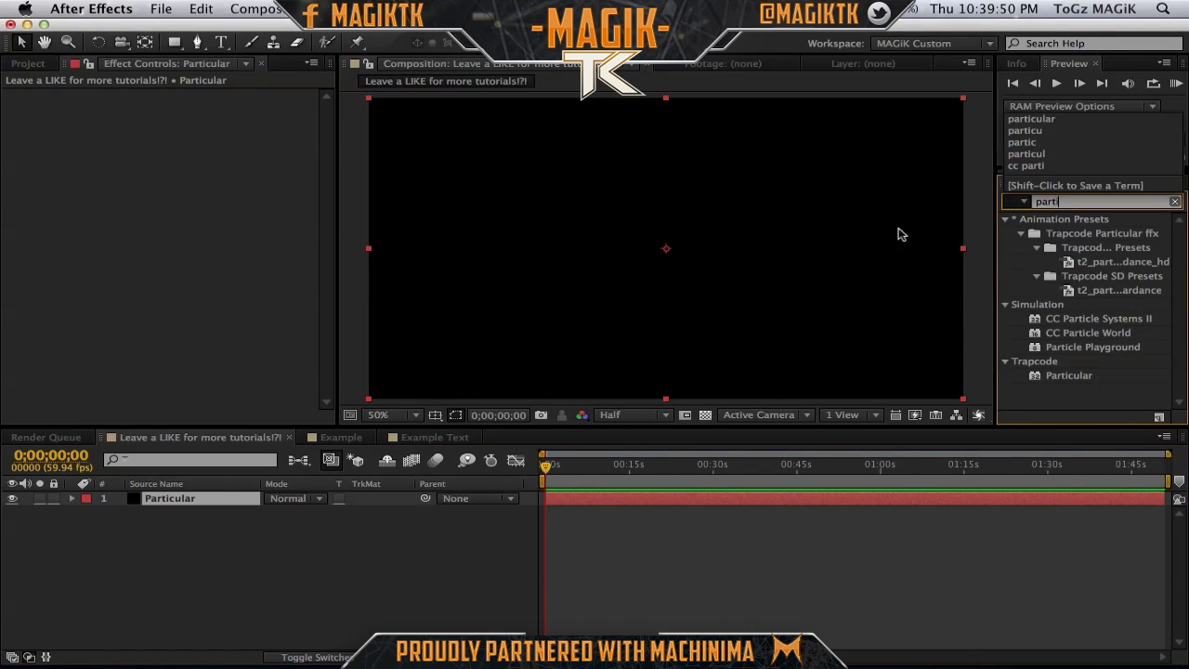
left_click(1031, 119)
left_click(1068, 319)
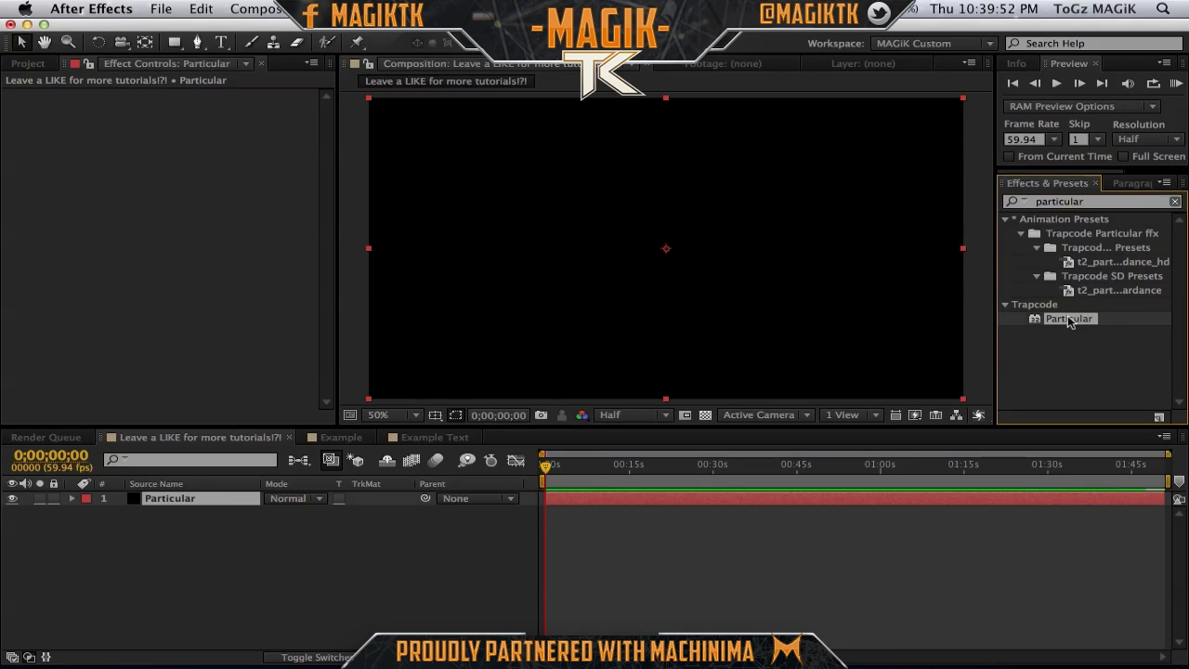
left_click(187, 509)
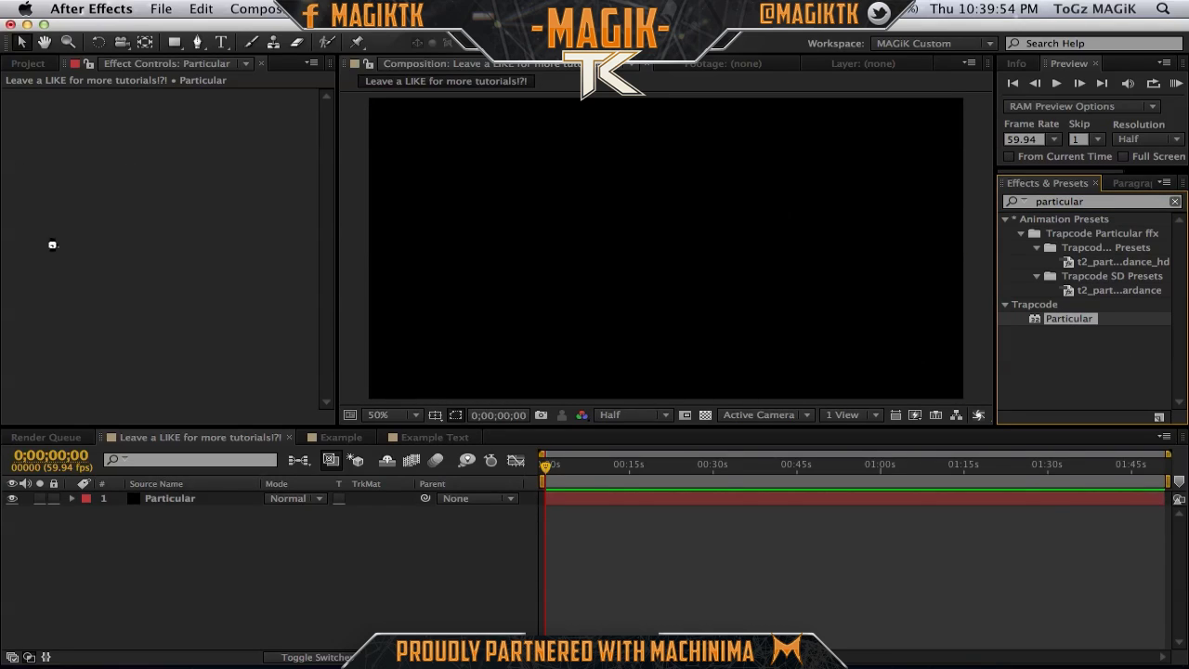
left_click(431, 358)
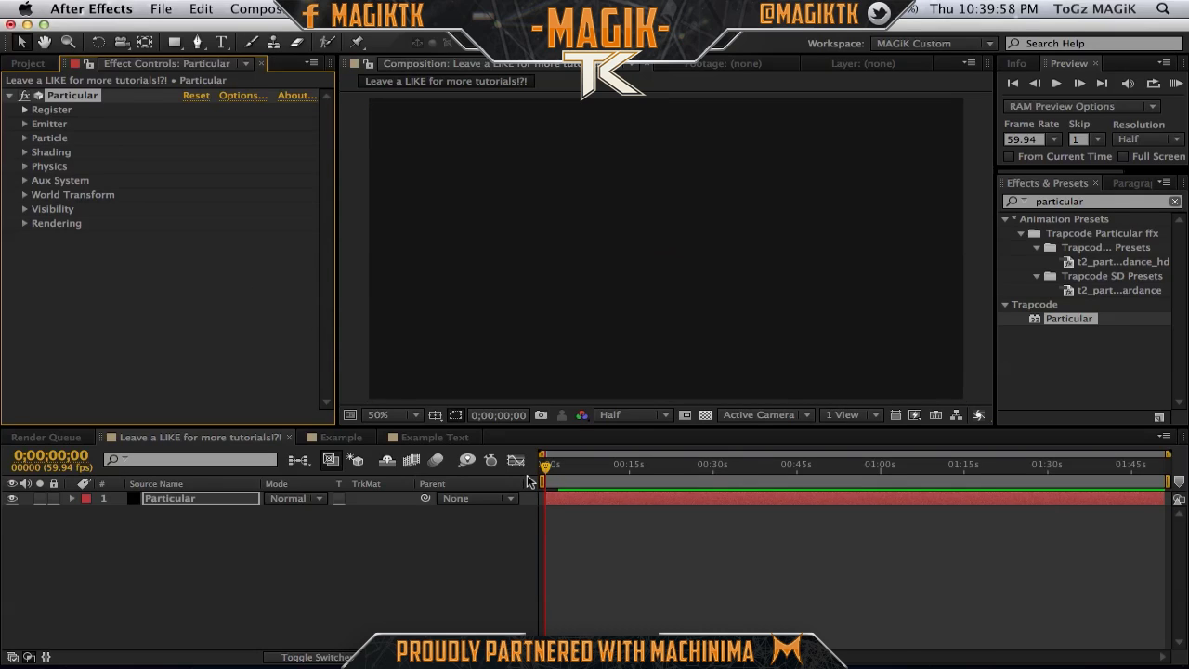
- Finish naming the Particular layer and create a new composition named Text Emitter
key("Return")
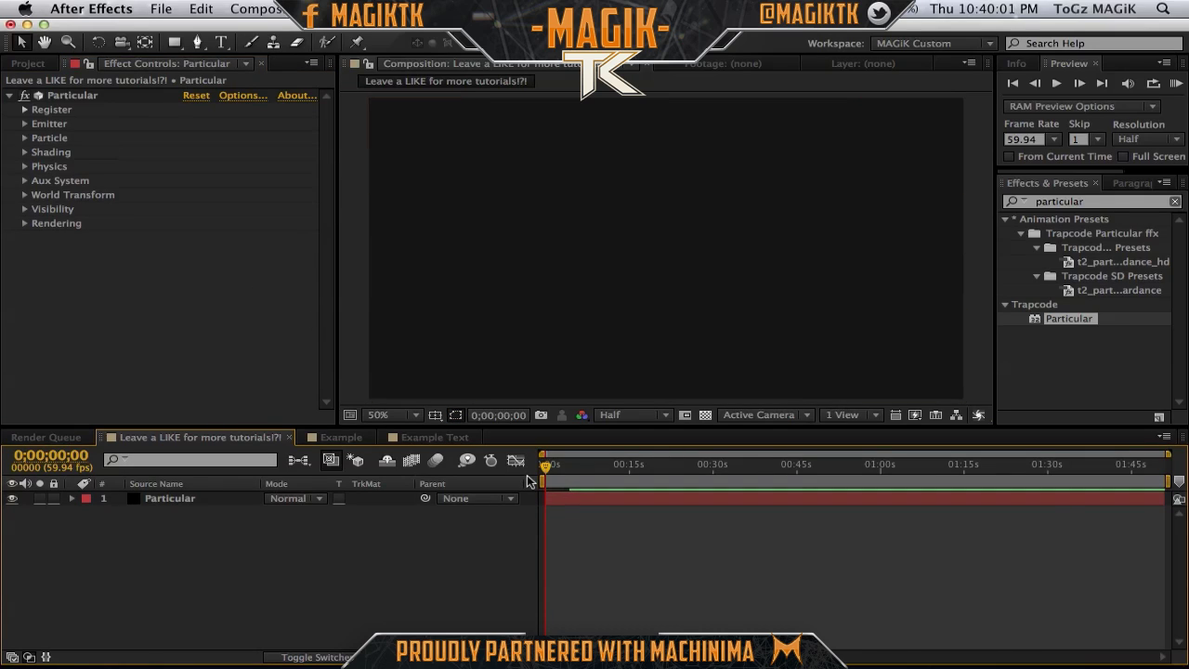
key("super+n")
type("Te")
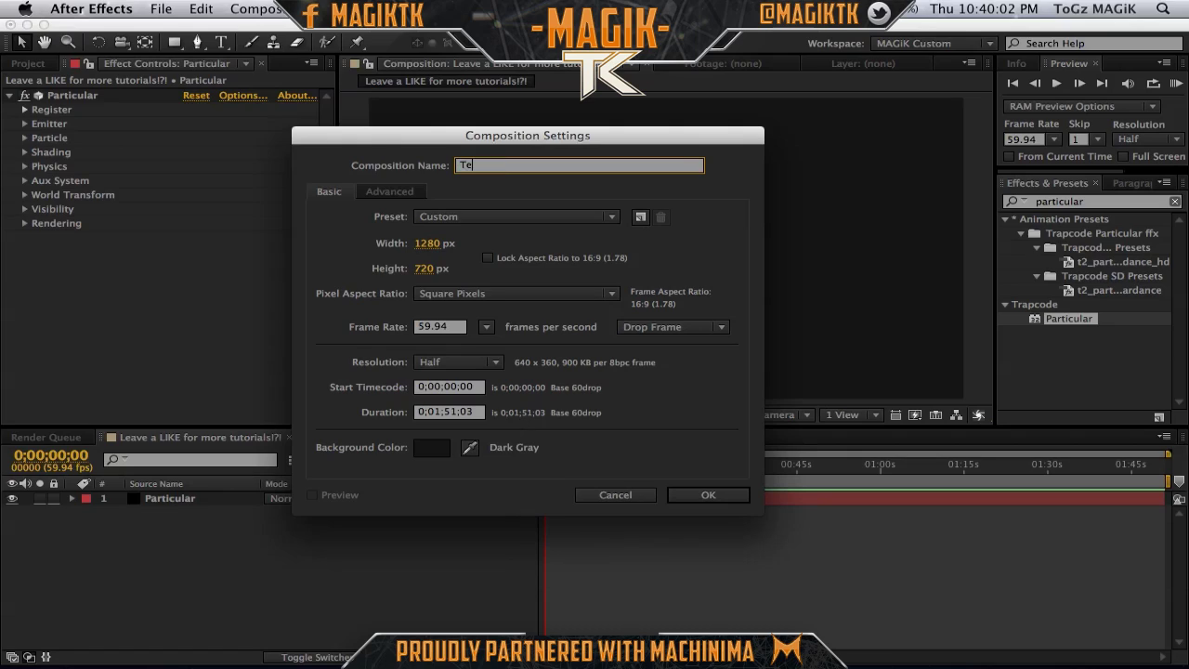
key("Return")
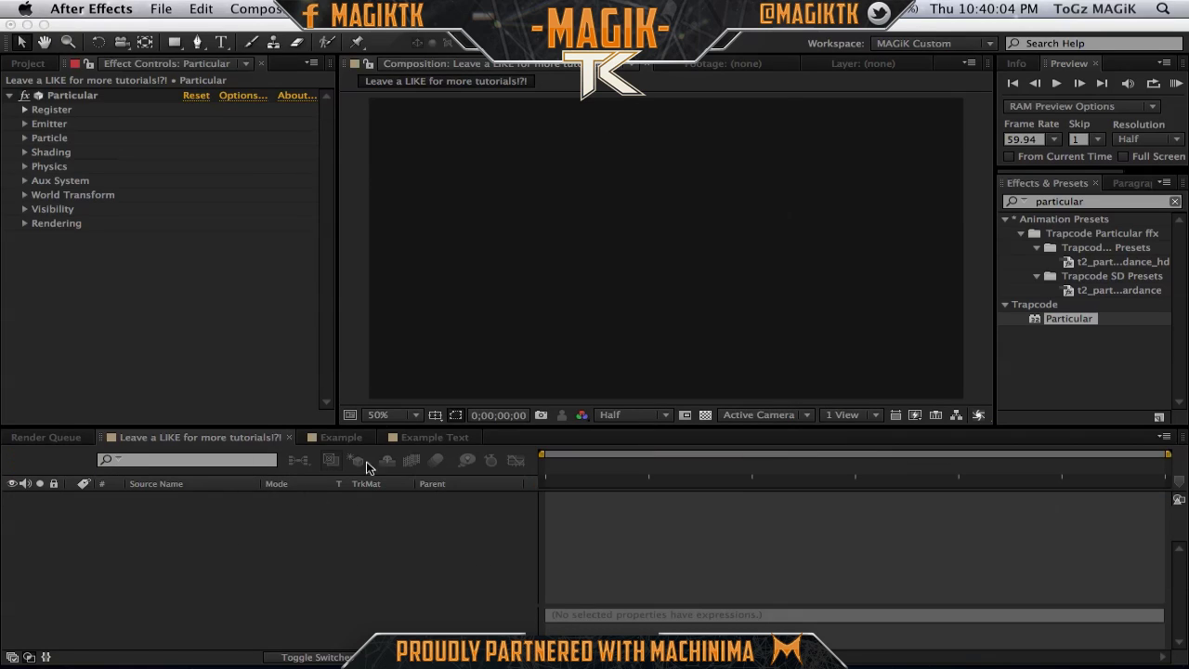
- Add a text layer reading 'FIRE TEXT' in the Text Emitter composition
left_click(223, 43)
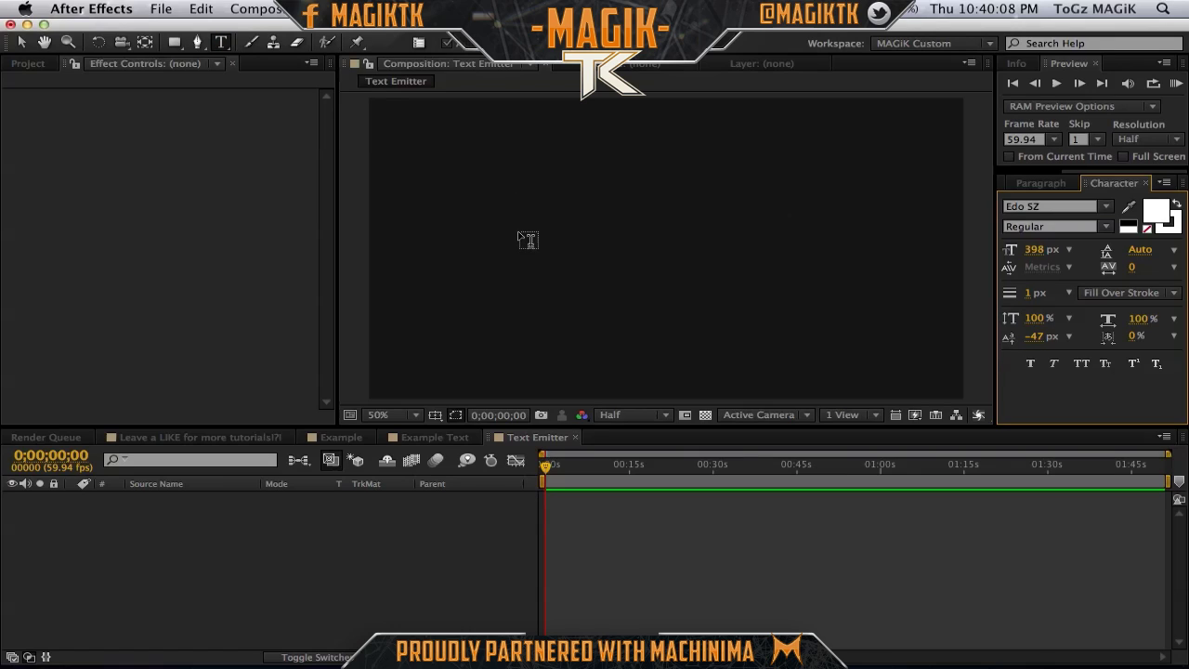
left_click(530, 235)
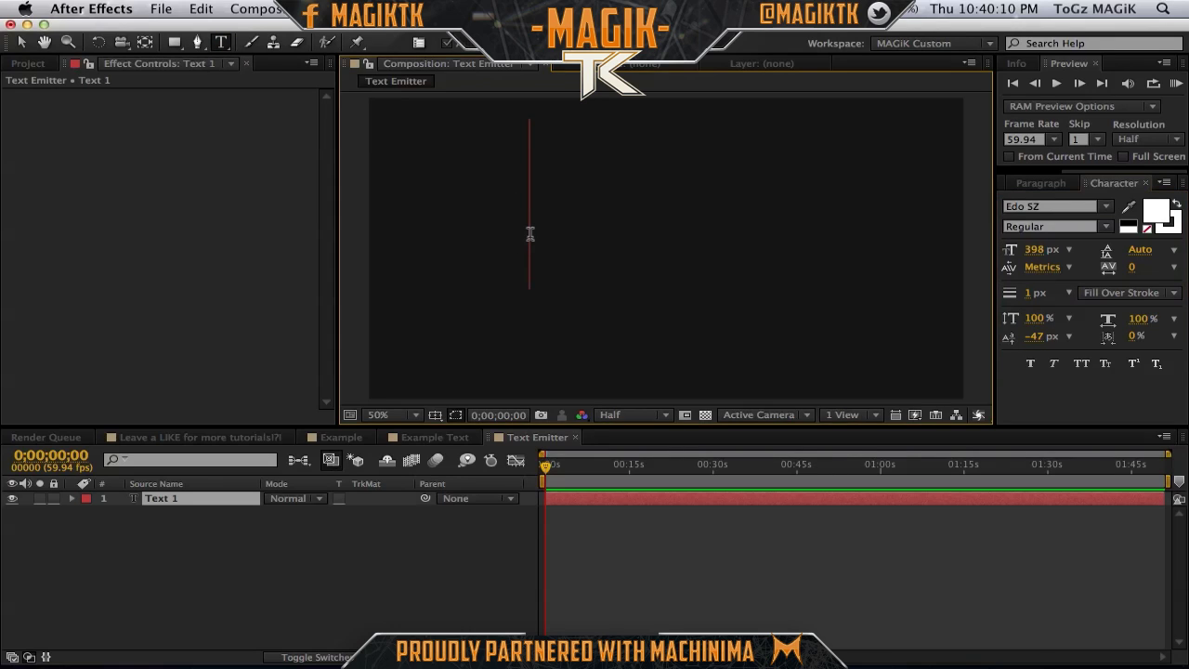
type("FIRE ")
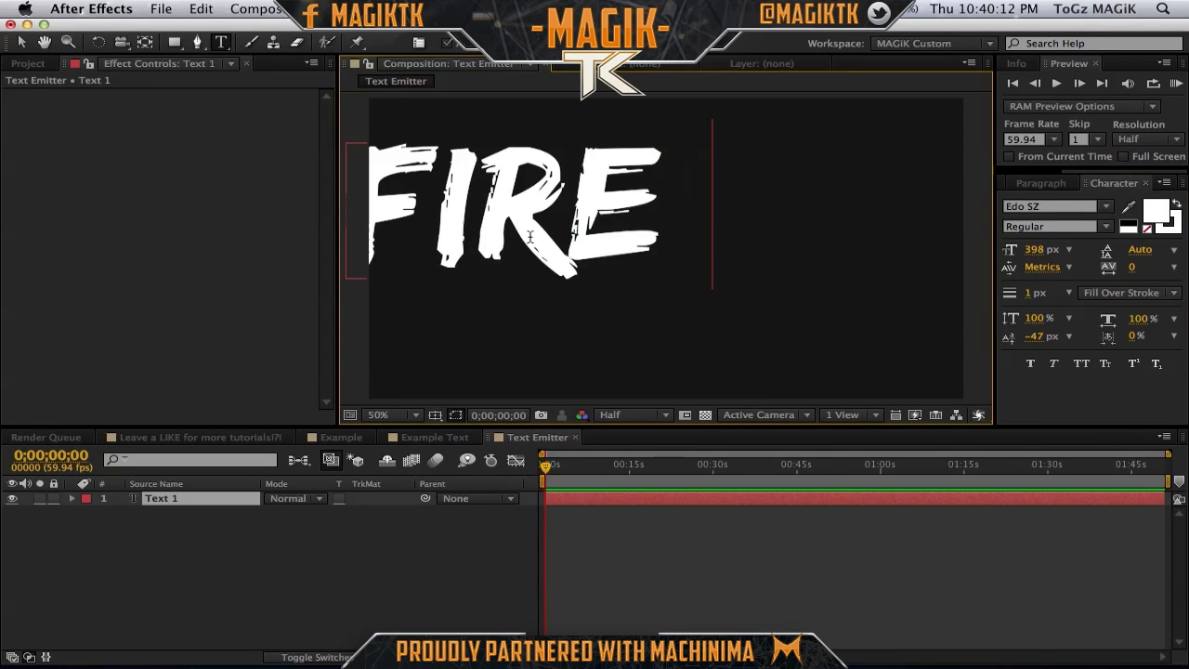
type("TEXT")
left_click(216, 502)
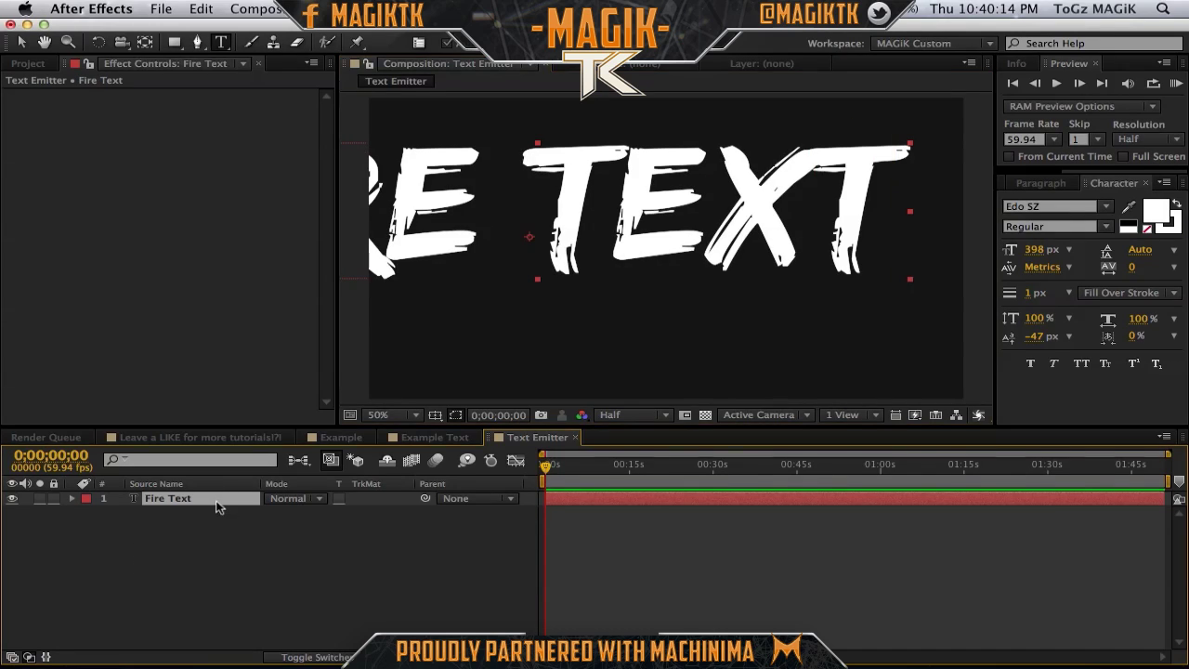
- Move the text's anchor point into the lettering and set Position X to 640
left_click(146, 43)
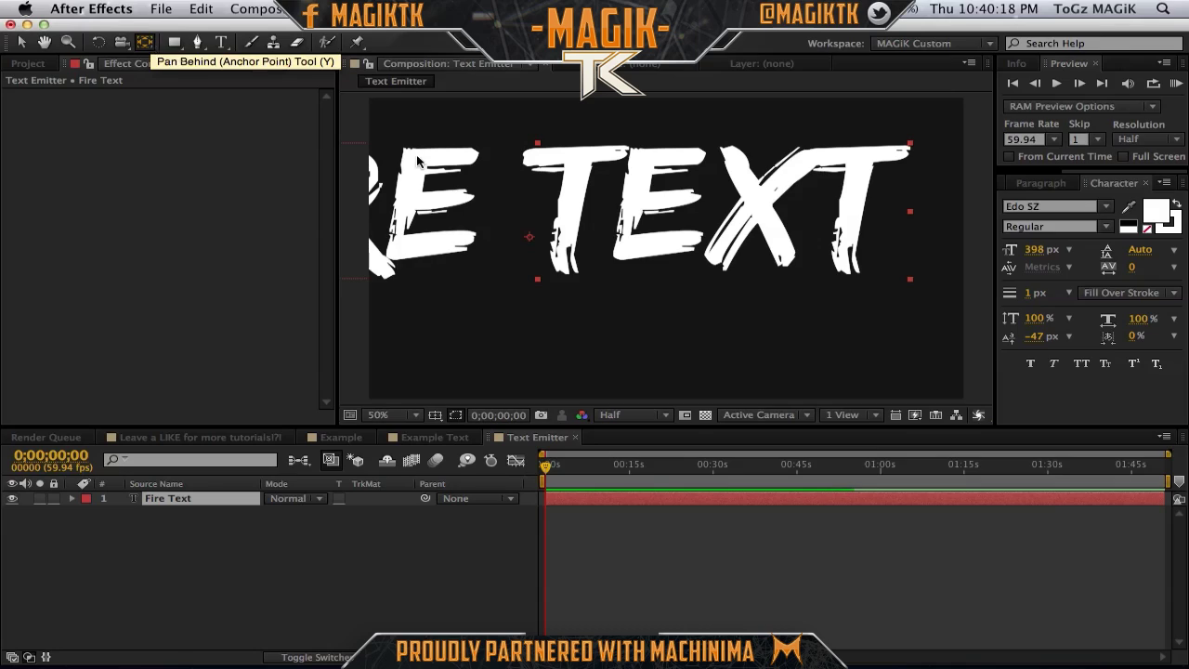
left_click(553, 254)
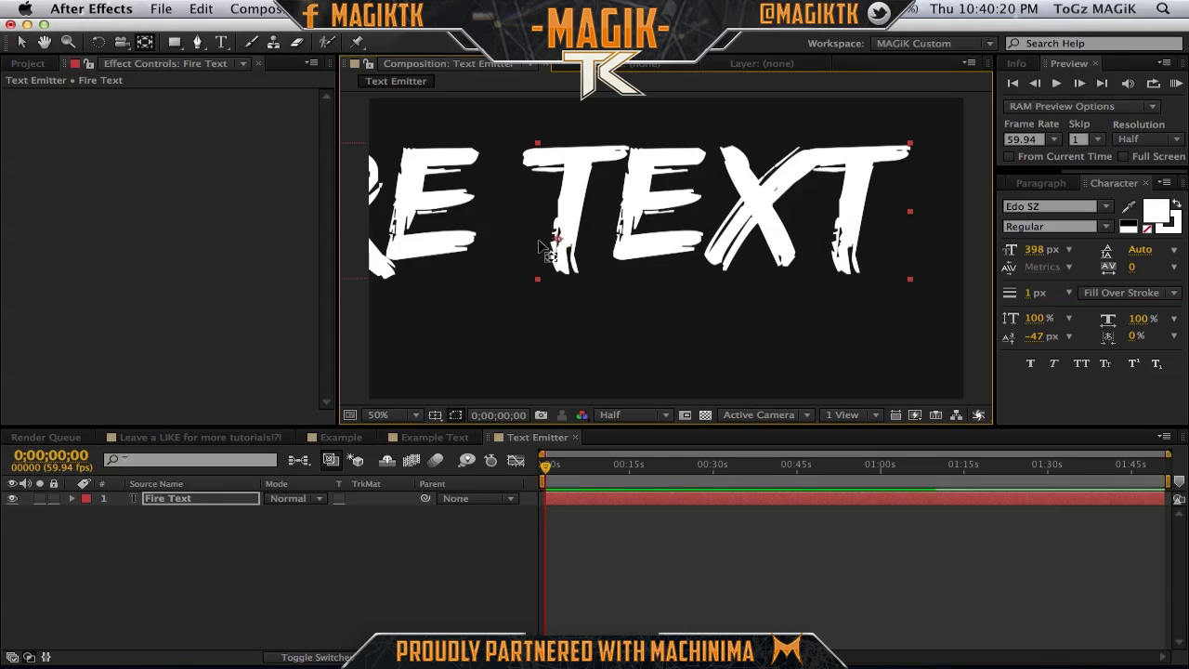
left_click_drag(527, 249, 534, 225)
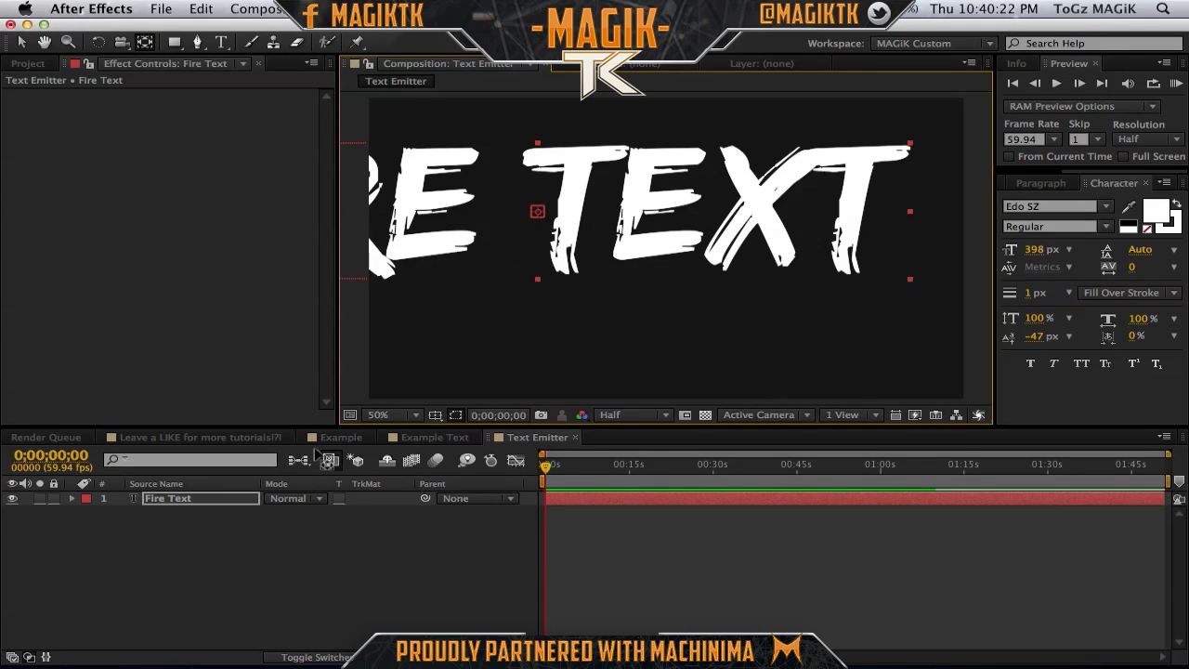
left_click(237, 501)
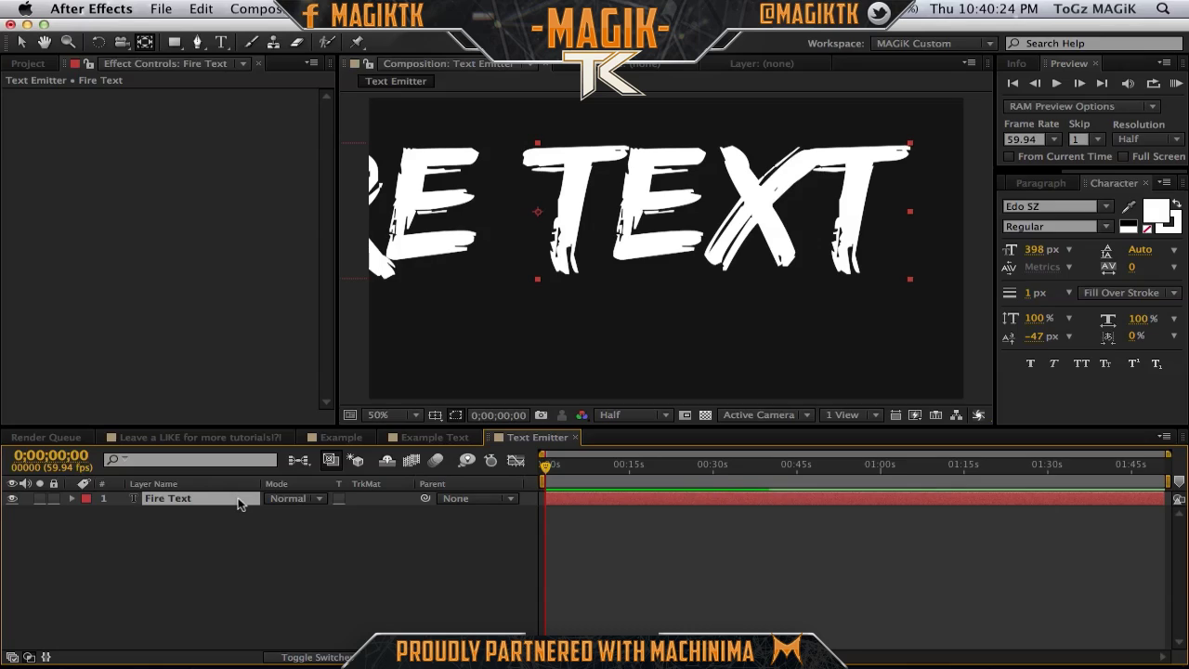
key("End")
key("p")
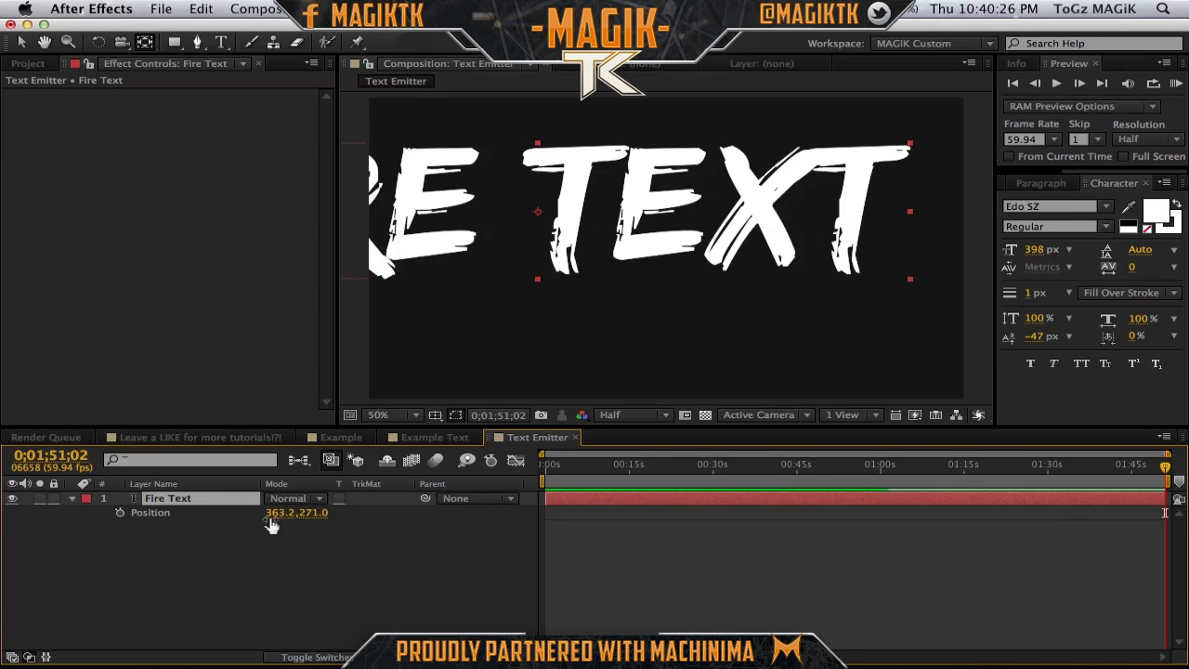
left_click(279, 513)
type("640")
key("Return")
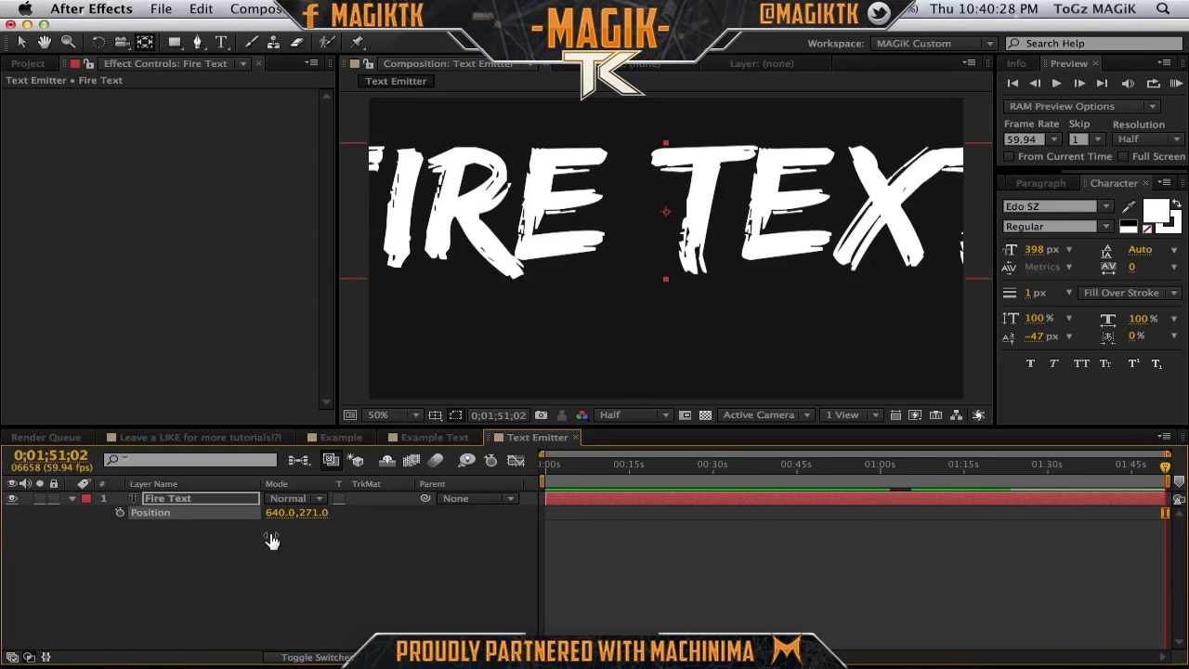
- Scale the text down to fit the frame and set Position Y to 360
key("s")
left_click_drag(299, 513, 265, 516)
key("p")
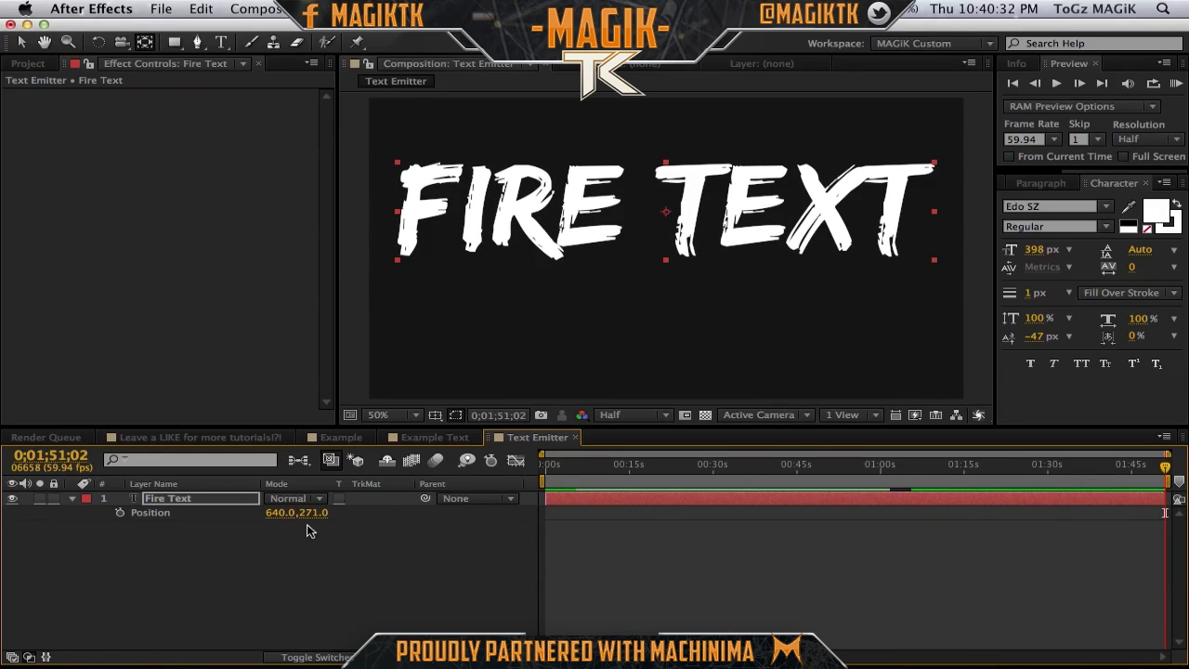
left_click(314, 513)
type("360")
key("Return")
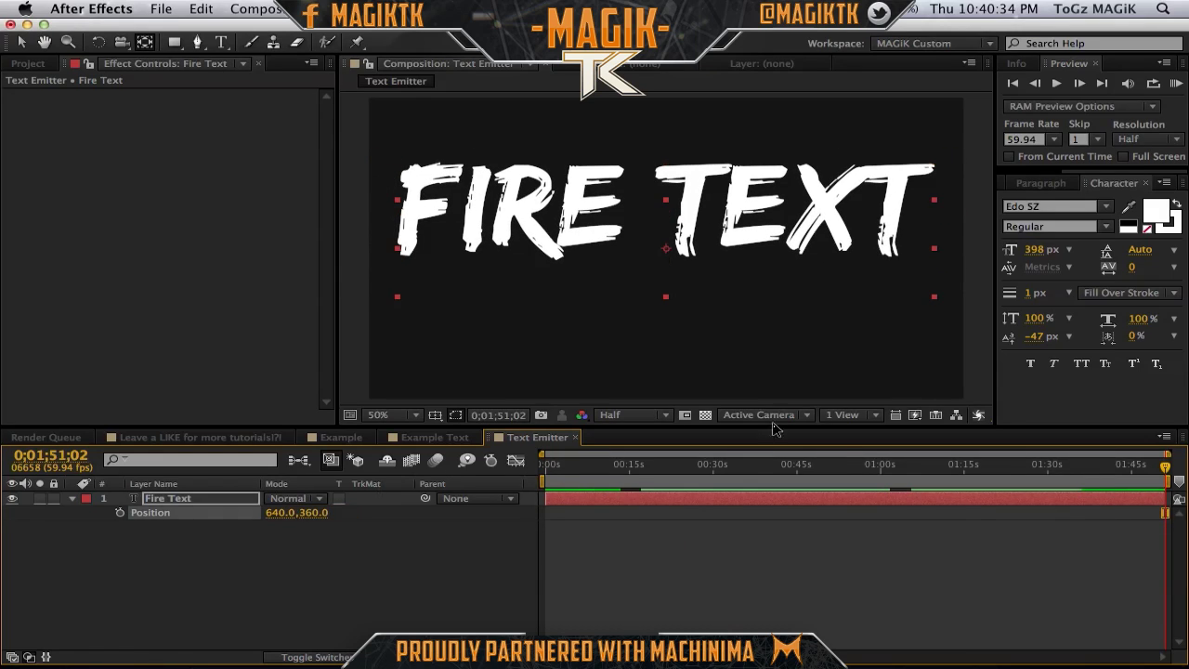
- Change the FIRE TEXT lettering font to Oktober
left_click(223, 43)
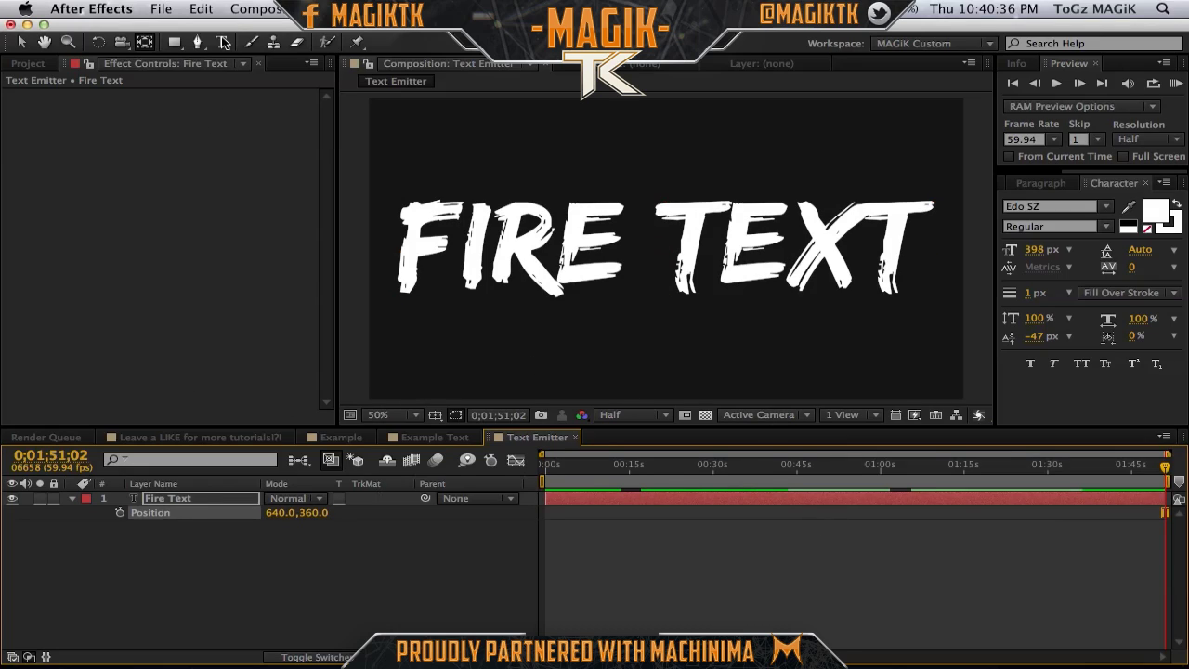
key("F2")
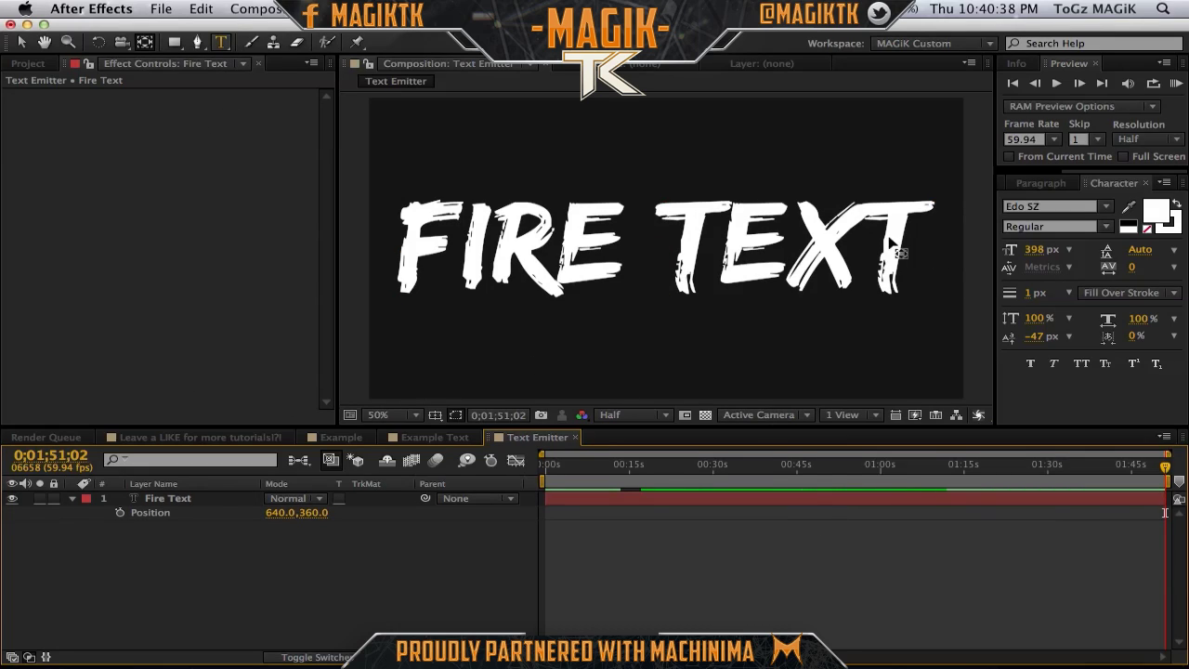
triple_click(910, 267)
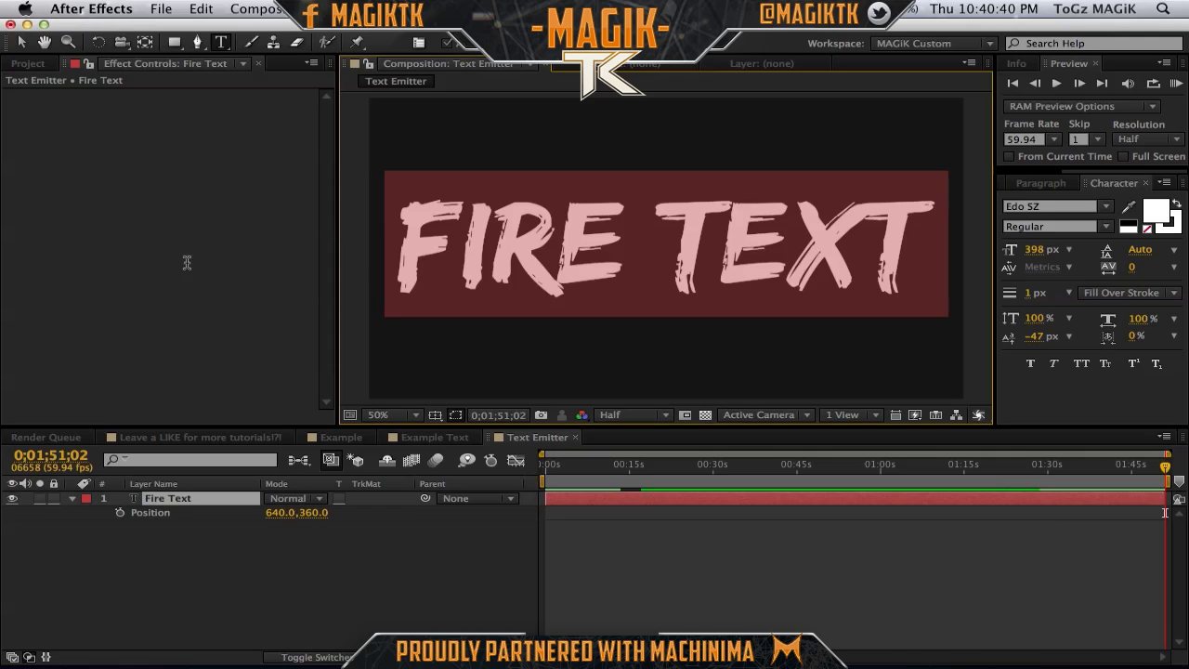
left_click(1105, 206)
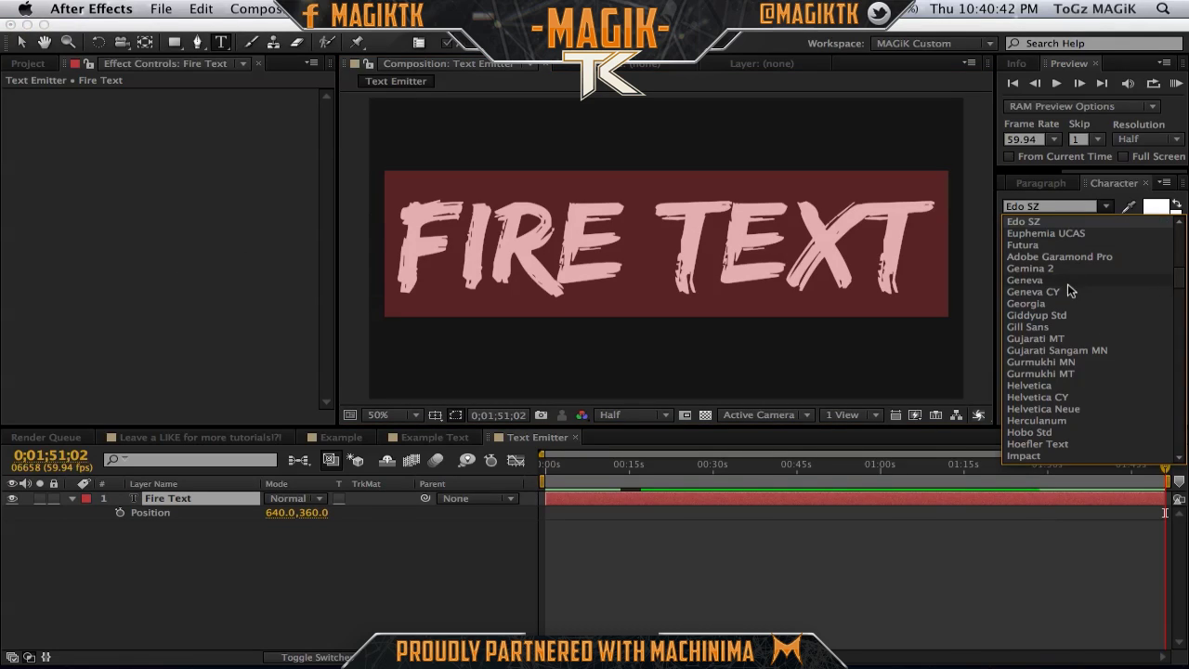
left_click(1054, 294)
left_click(1105, 205)
scroll(1091, 296, "down", 10)
left_click(1027, 374)
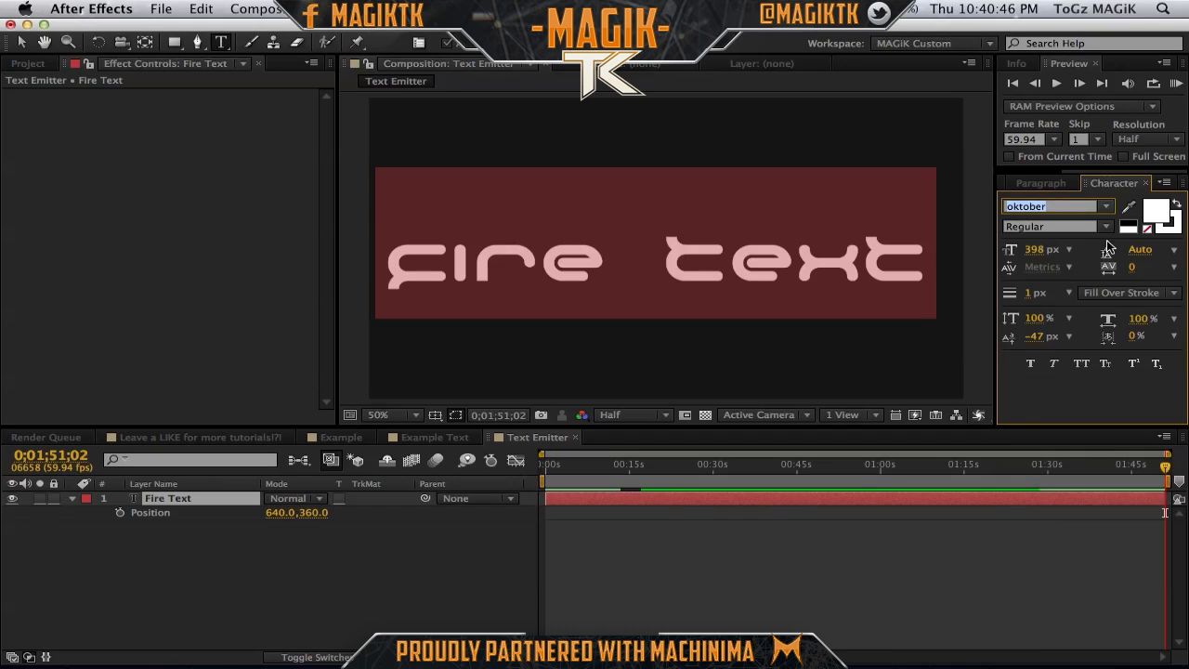
left_click(627, 248)
- Raise the text slightly to Position Y 322
left_click_drag(313, 515, 278, 514)
left_click(620, 543)
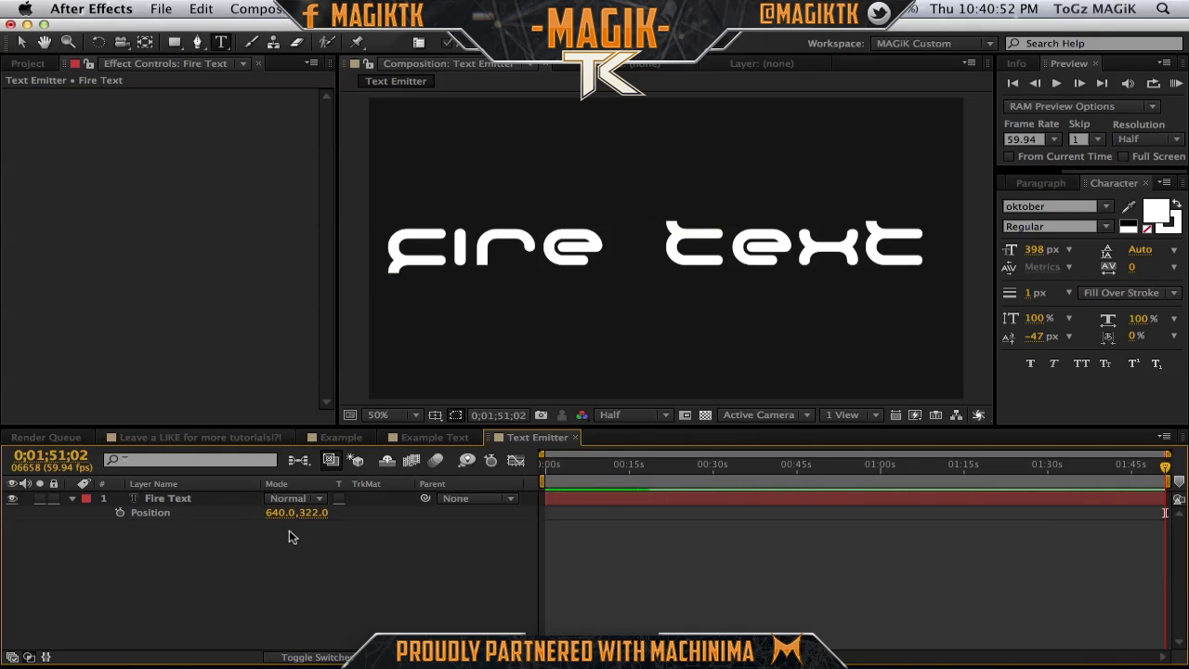
left_click(265, 438)
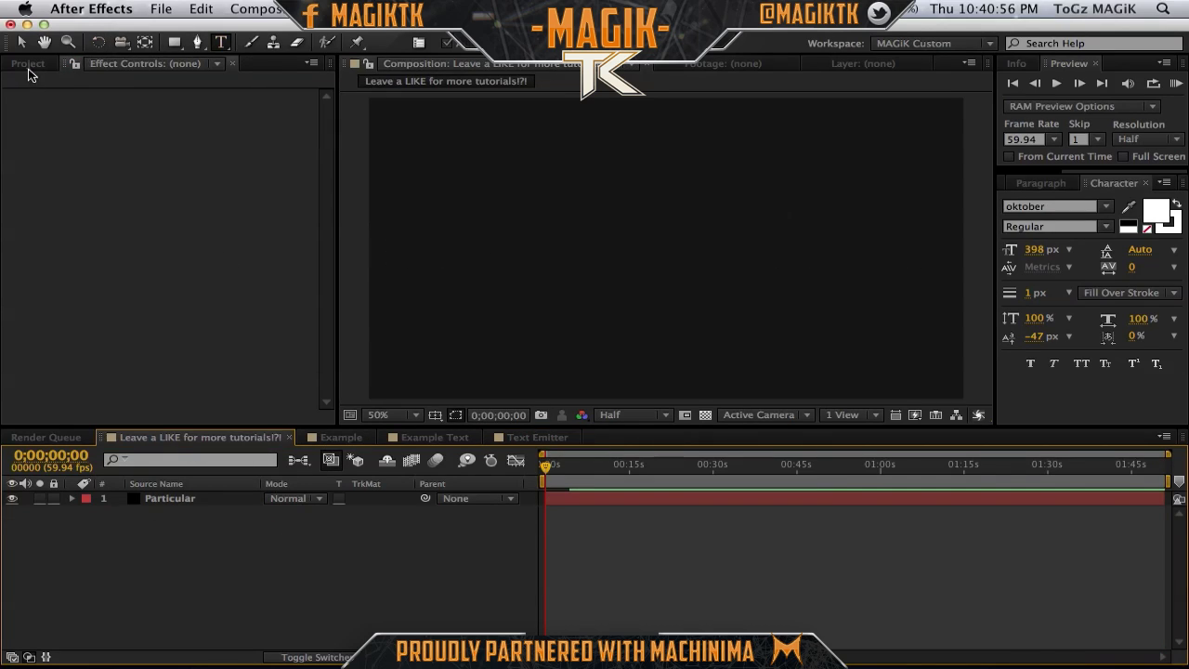
- Place the Text Emitter comp under Particular as a hidden 3D layer
left_click(28, 63)
left_click_drag(80, 278, 149, 537)
left_click(316, 657)
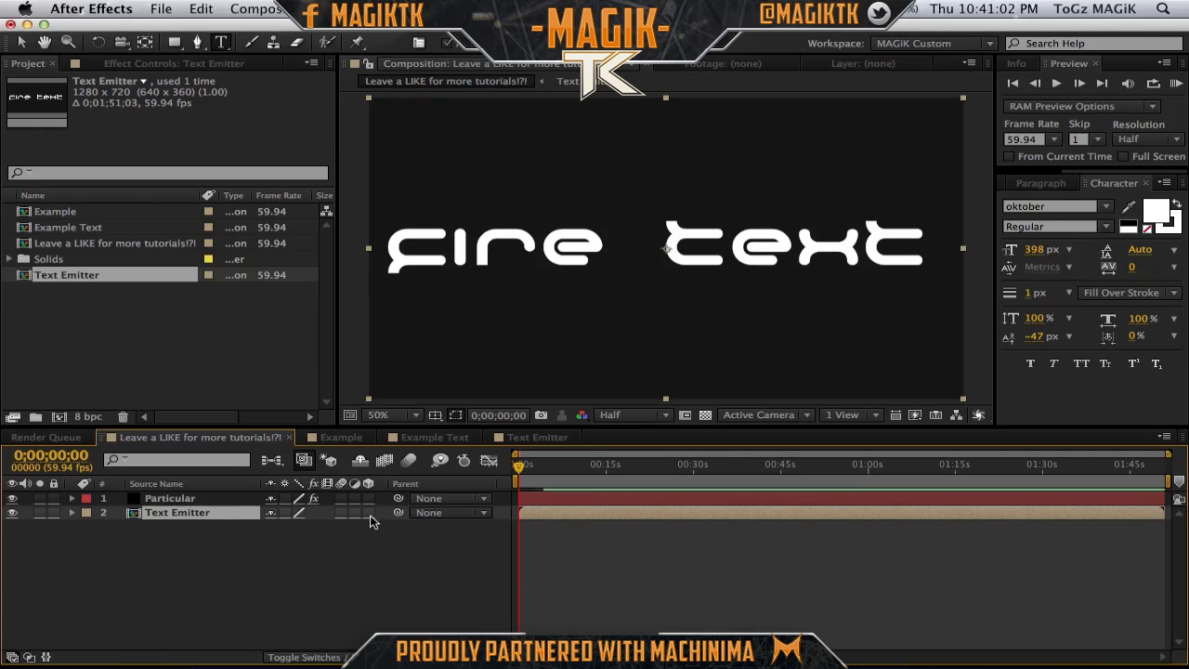
left_click(369, 512)
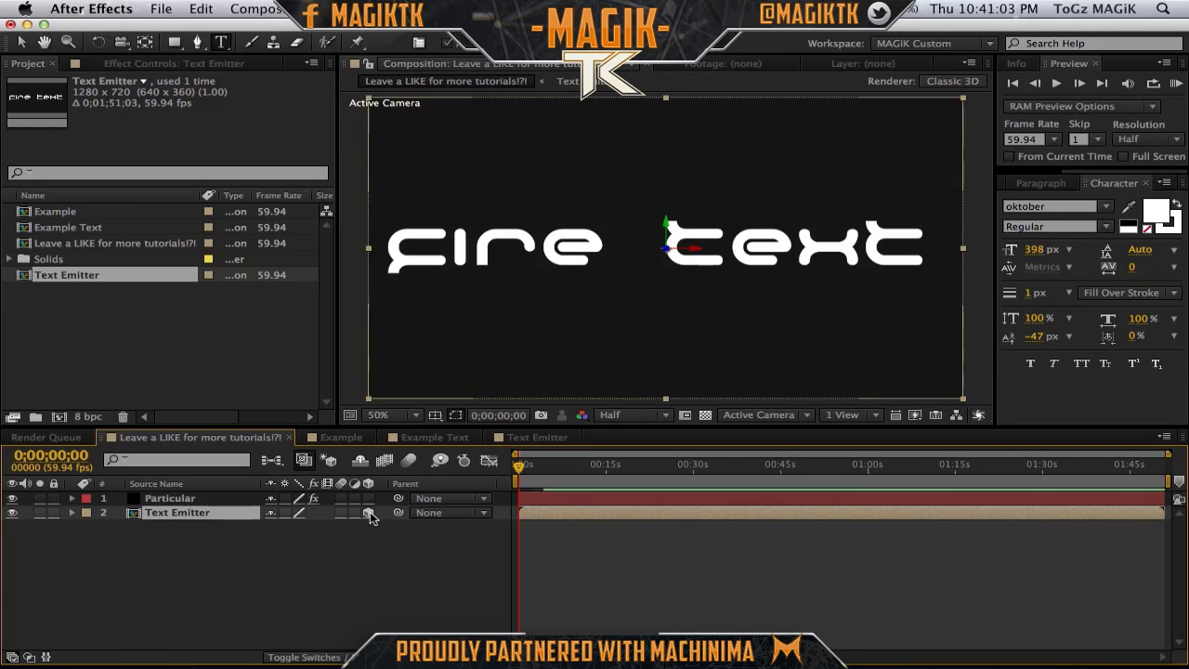
left_click(12, 511)
- Set the Particular emitter type to Layer
left_click(171, 499)
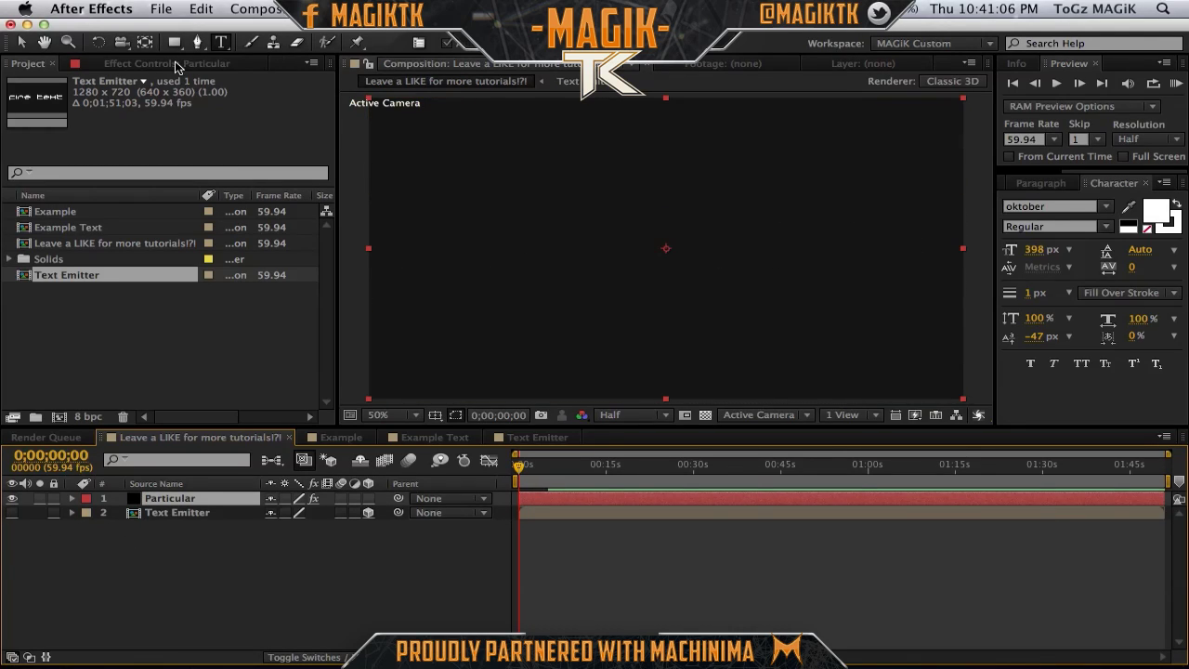
left_click(204, 65)
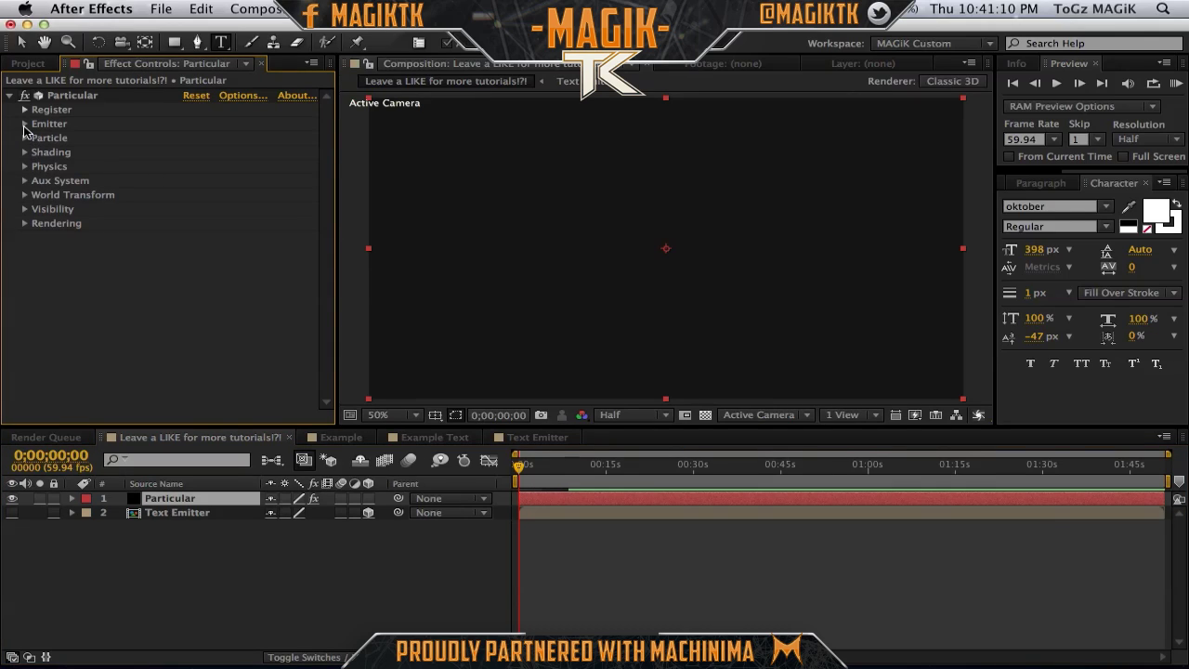
left_click(24, 124)
scroll(193, 121, "down", 1)
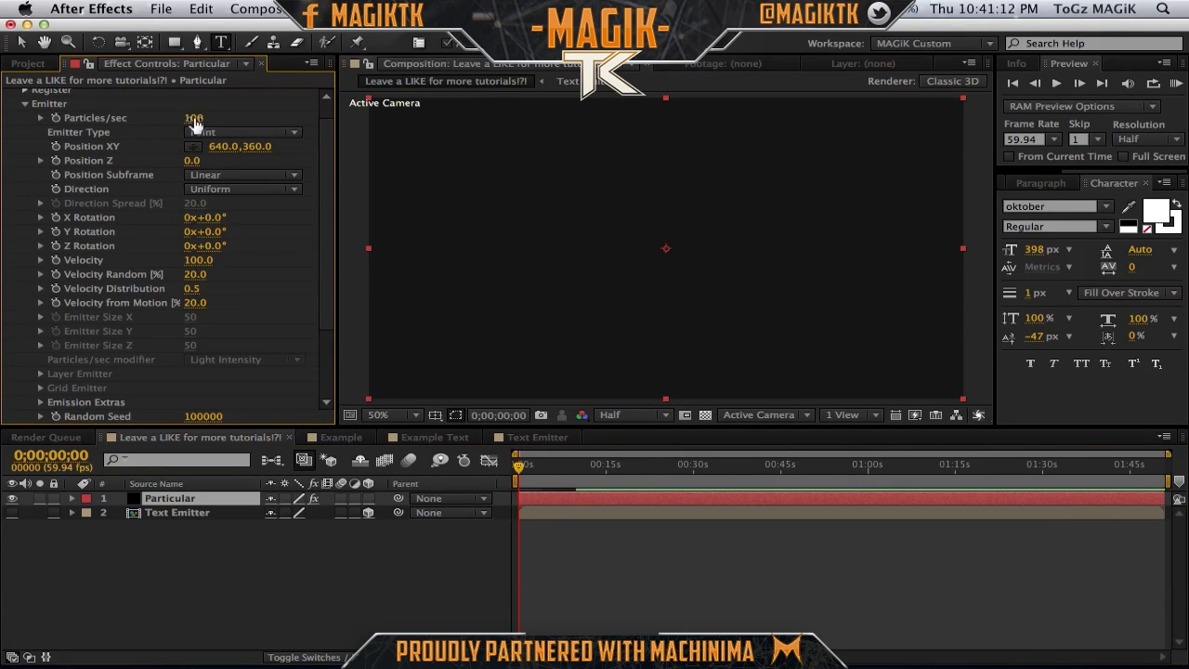
scroll(328, 289, "down", 2)
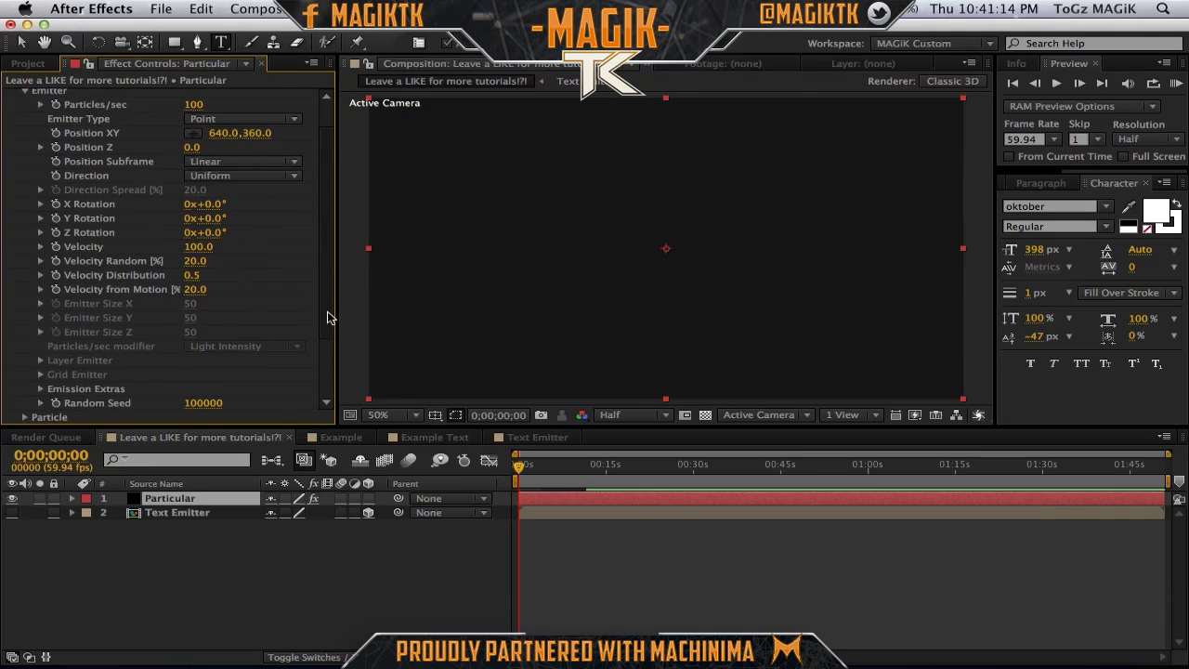
scroll(329, 286, "up", 3)
left_click(222, 153)
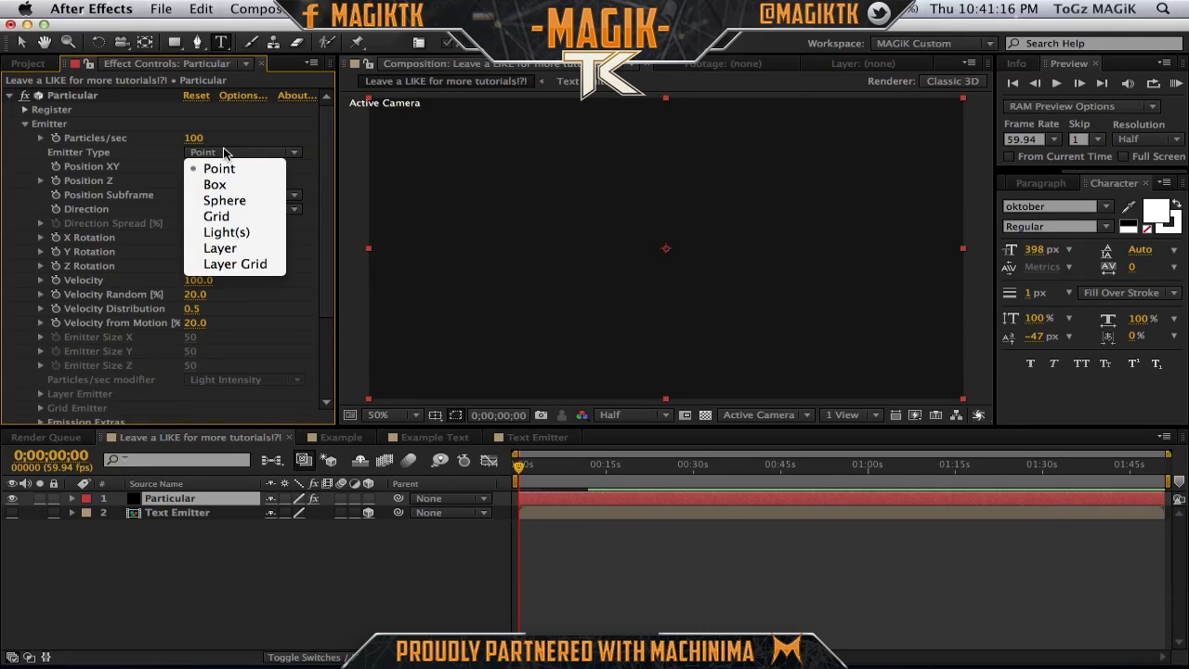
key("Escape")
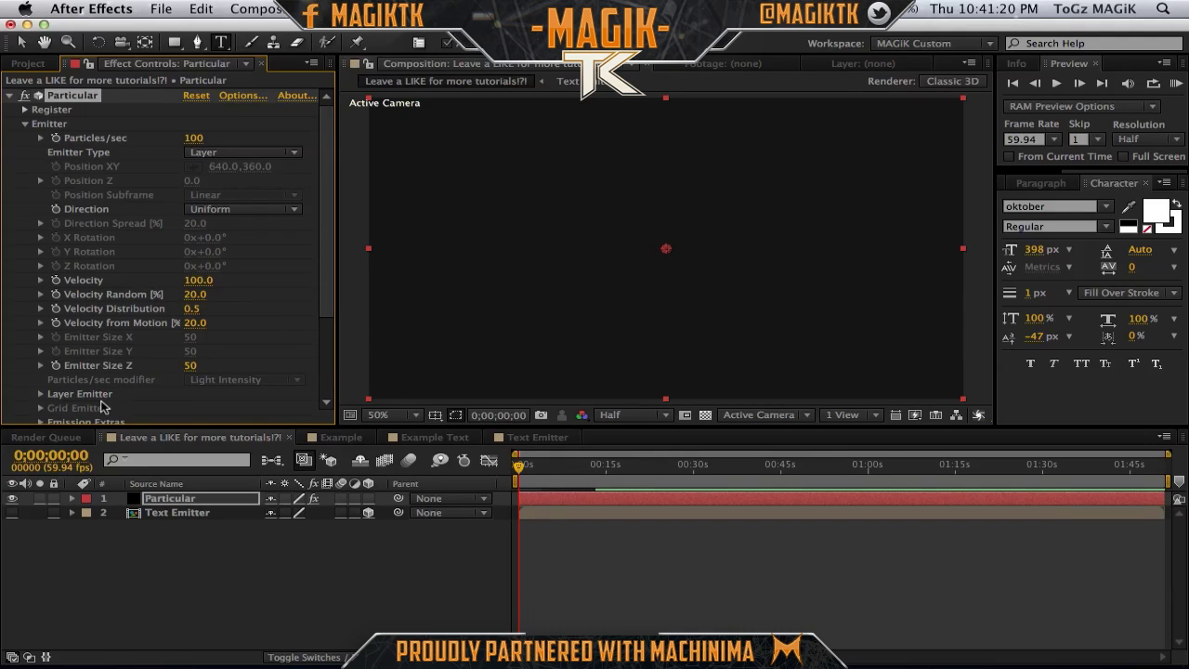
- Use Text Emitter as the emitter source layer with 1000000 particles/sec
scroll(107, 399, "down", 1)
key("v")
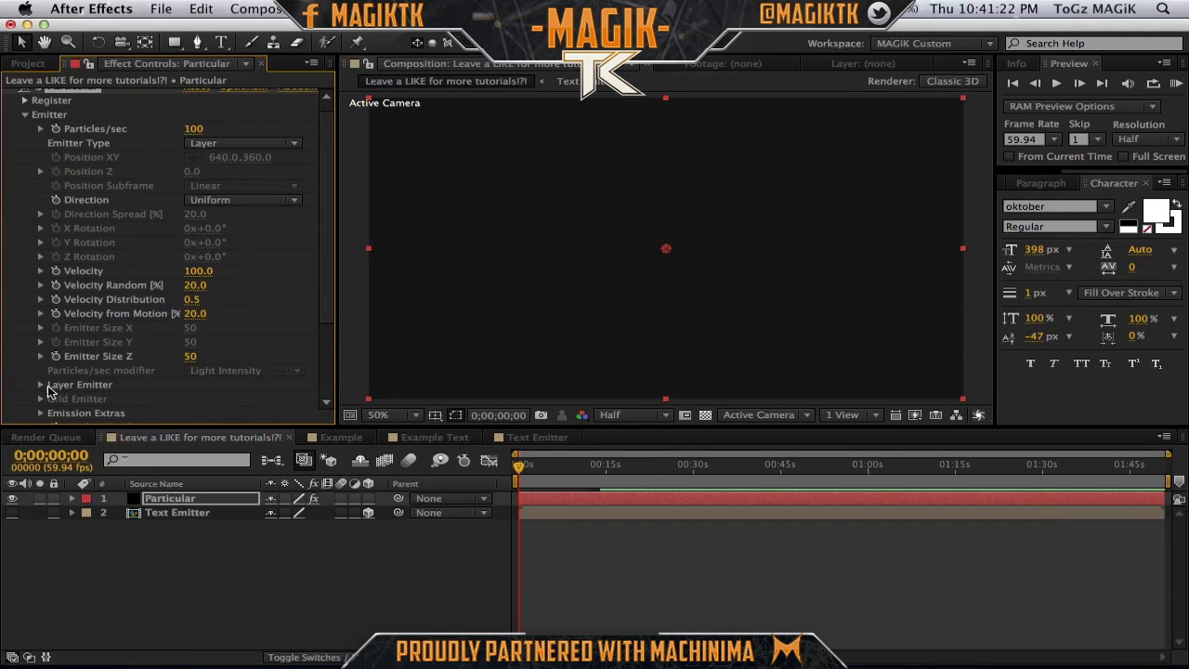
left_click(49, 382)
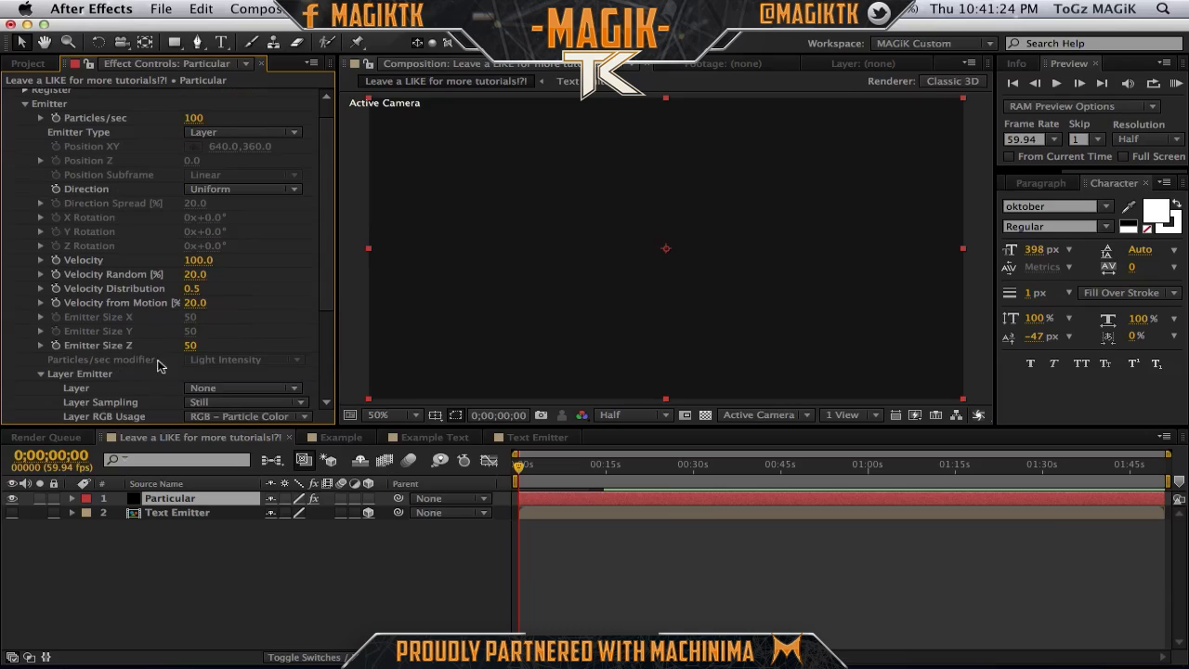
left_click(205, 388)
left_click(228, 401)
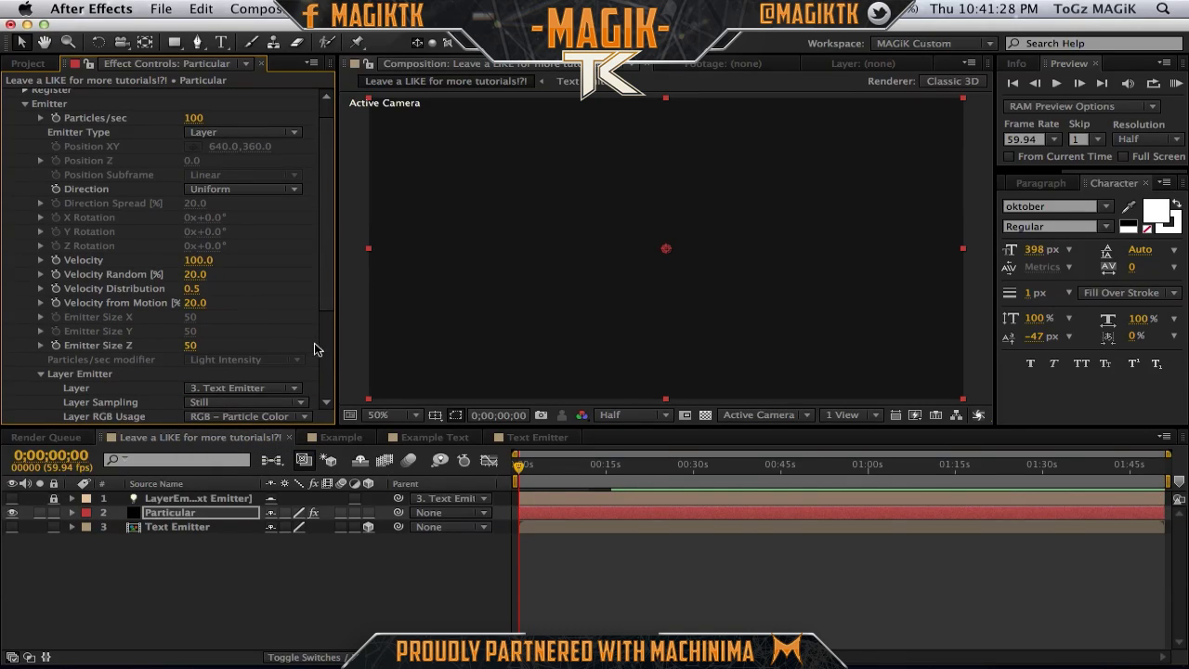
scroll(326, 151, "up", 2)
left_click(193, 138)
type("10000")
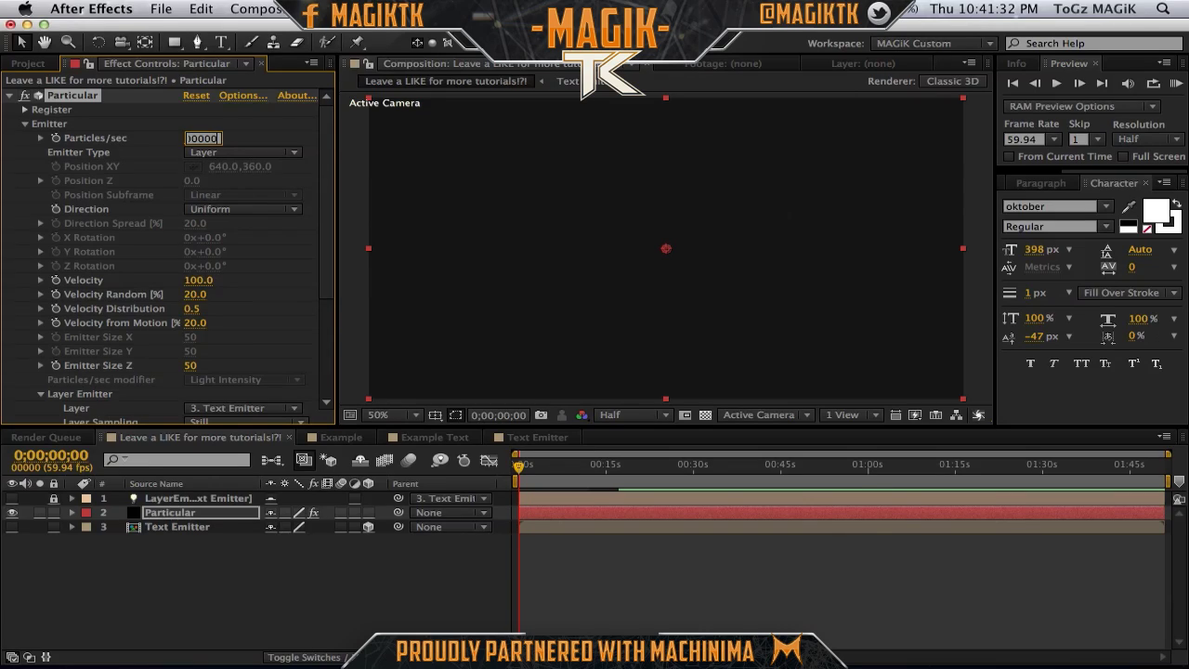
type("00")
key("Return")
- Raise Emission Extras Pre Run to 100
scroll(49, 399, "down", 3)
left_click(41, 397)
scroll(142, 377, "down", 1)
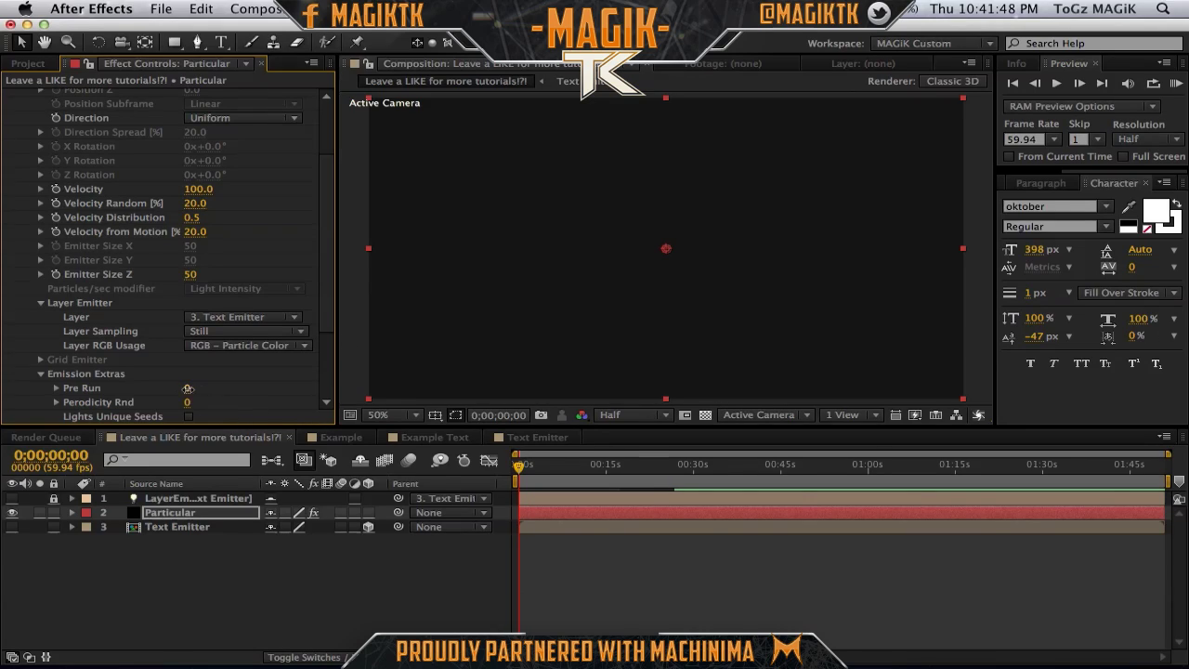
left_click_drag(482, 400, 507, 399)
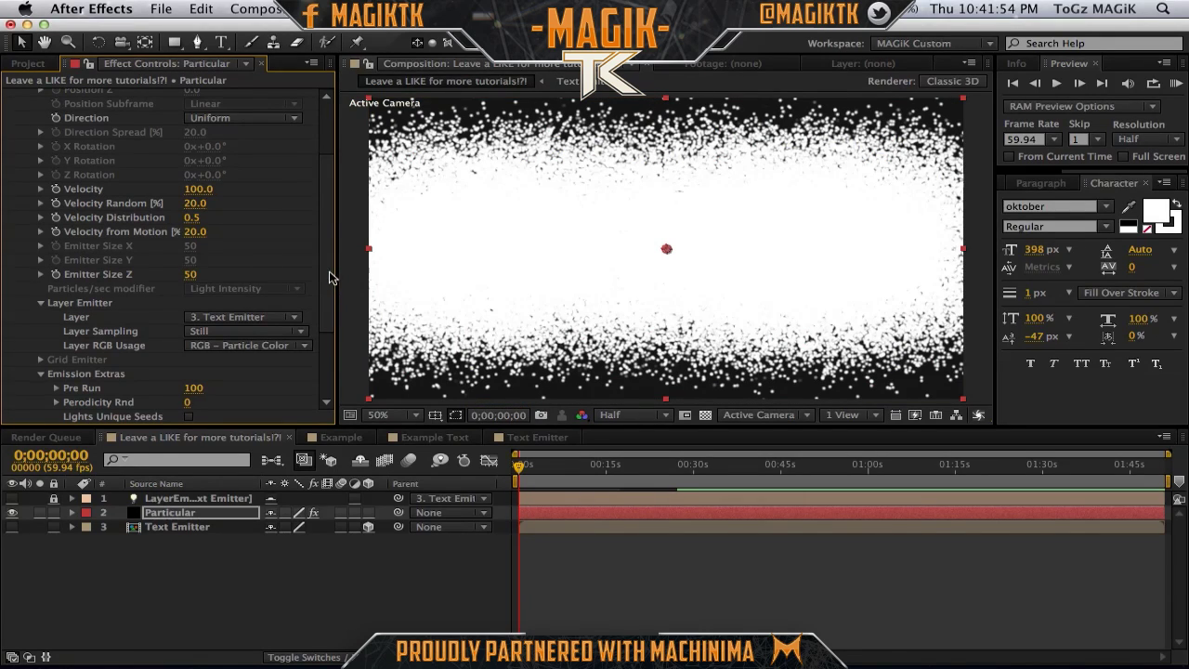
scroll(325, 320, "down", 2)
scroll(325, 320, "down", 3)
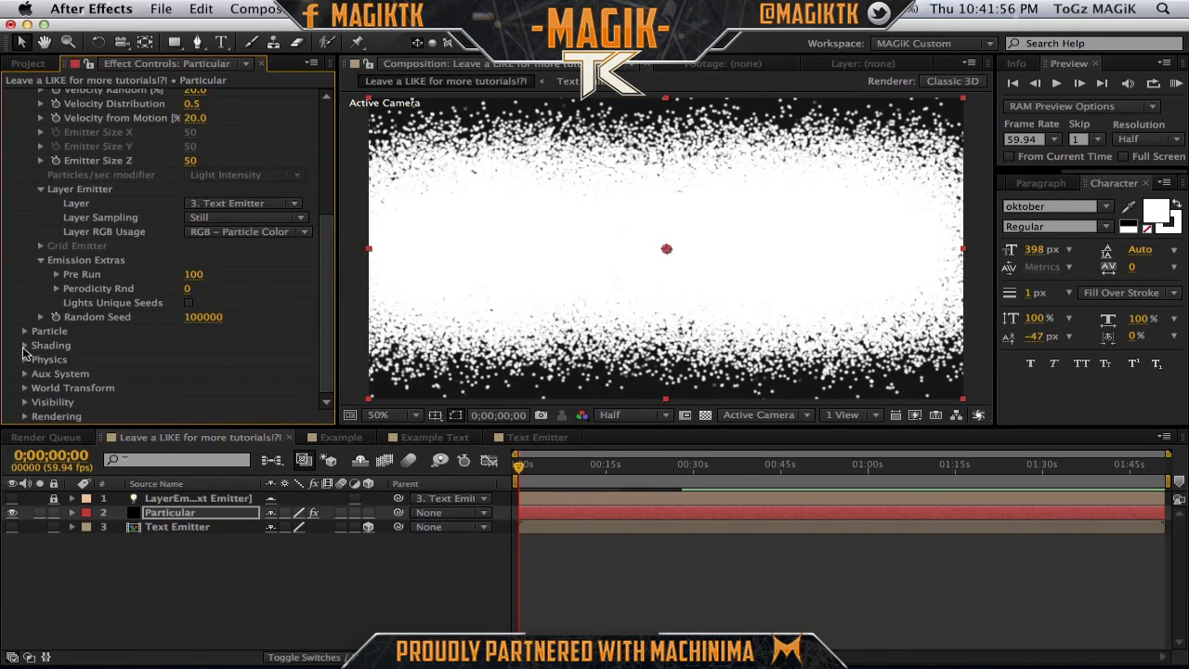
left_click(25, 331)
scroll(25, 330, "down", 8)
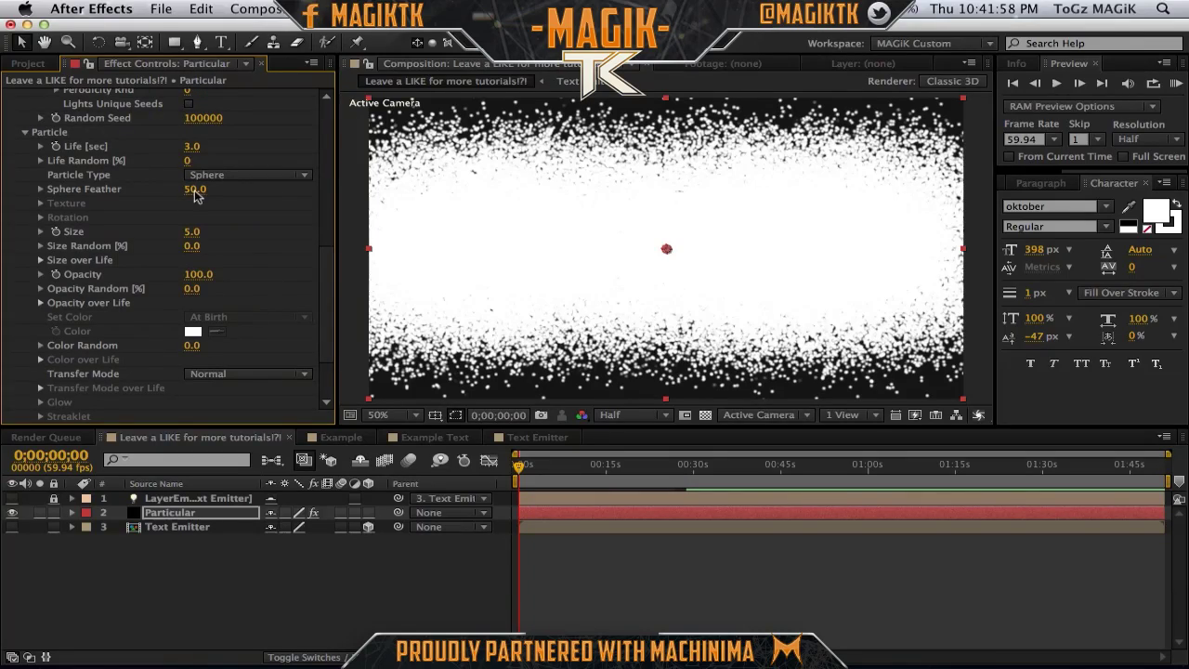
- Set the particle size to 1.3 and briefly compare with the Text Emitter layer
left_click(192, 232)
type("1.3")
key("Return")
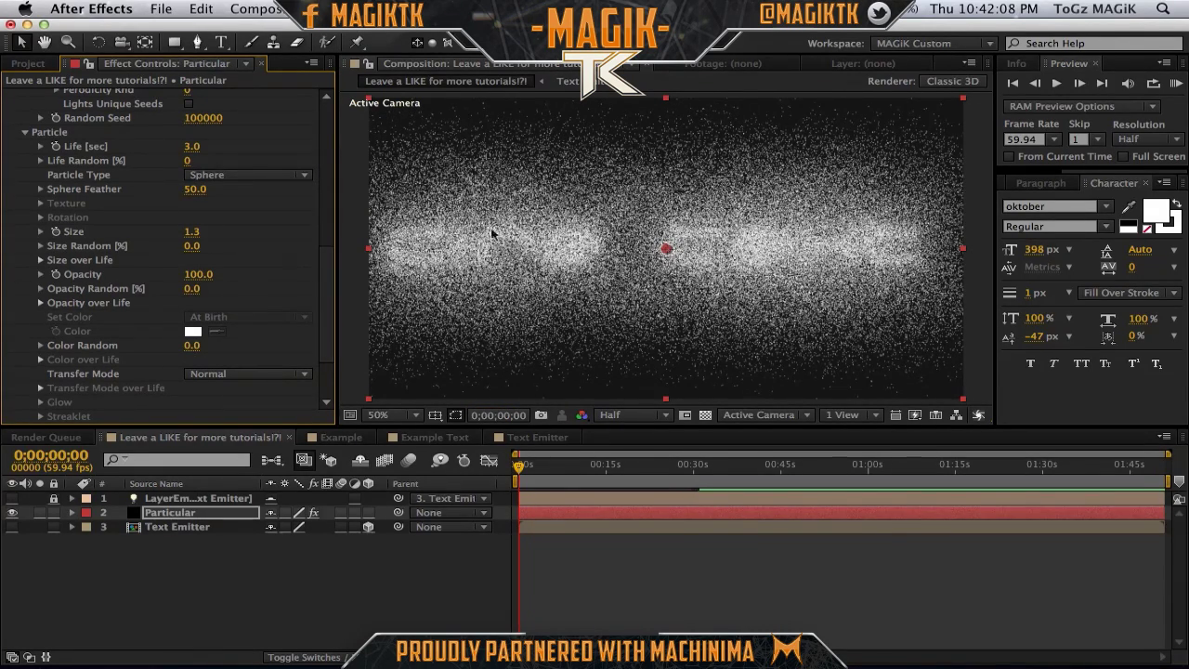
left_click(12, 527)
left_click(12, 527)
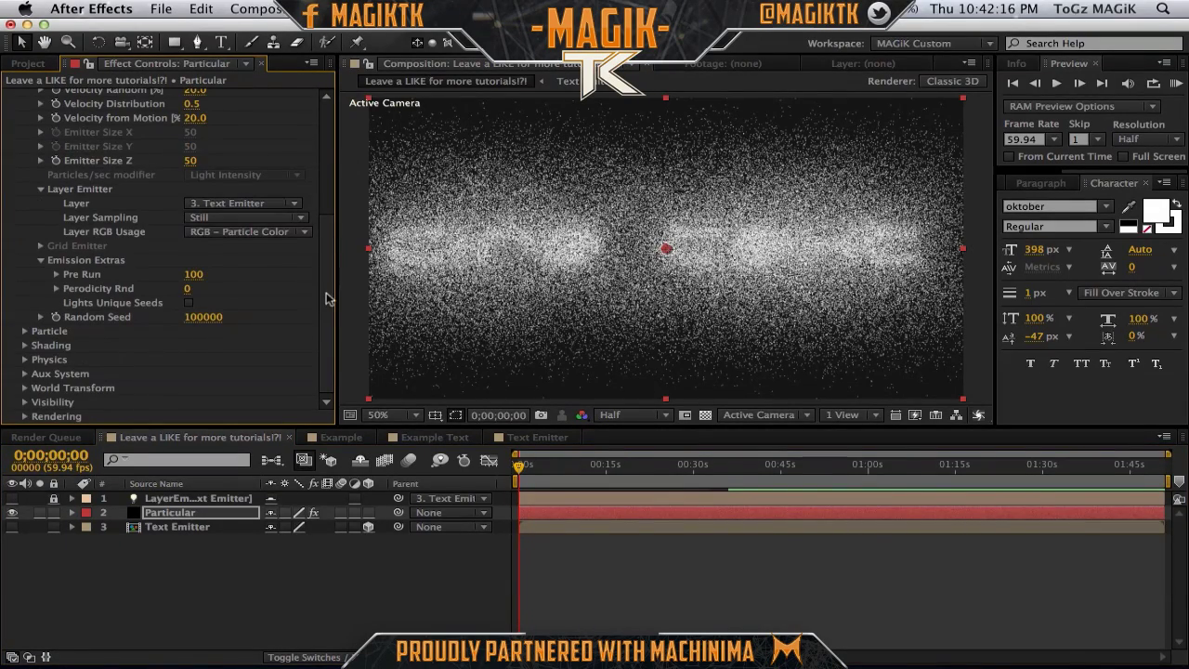
- Lower the Particular emitter velocity to 20
left_click(25, 365)
scroll(191, 207, "up", 5)
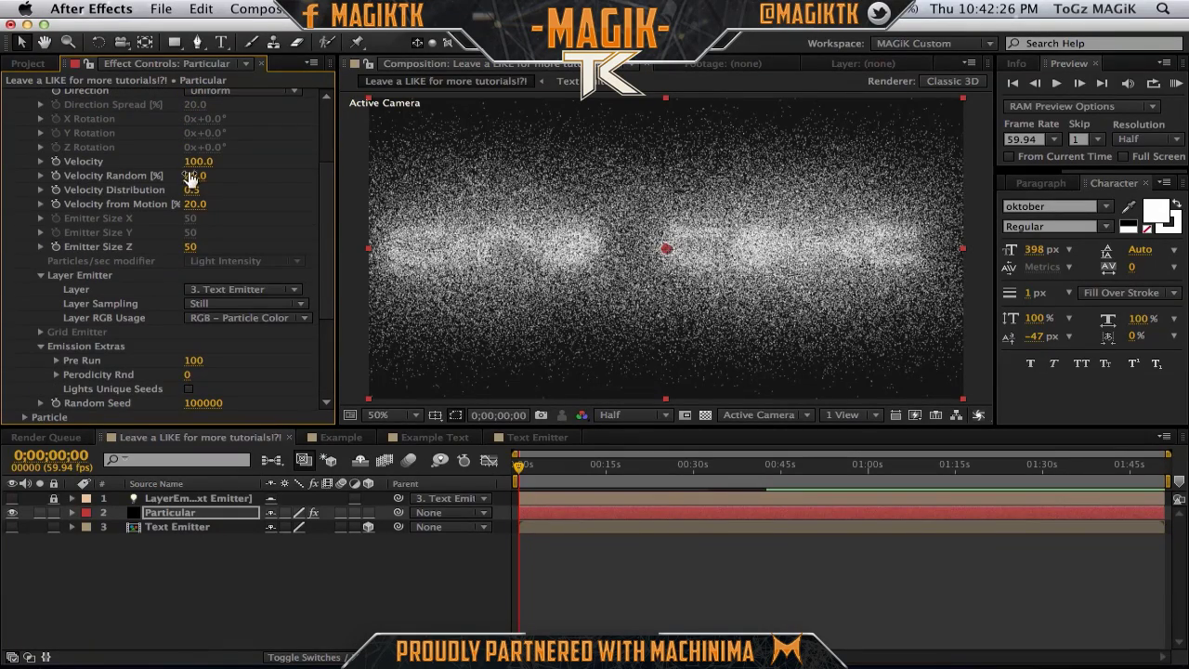
left_click(200, 164)
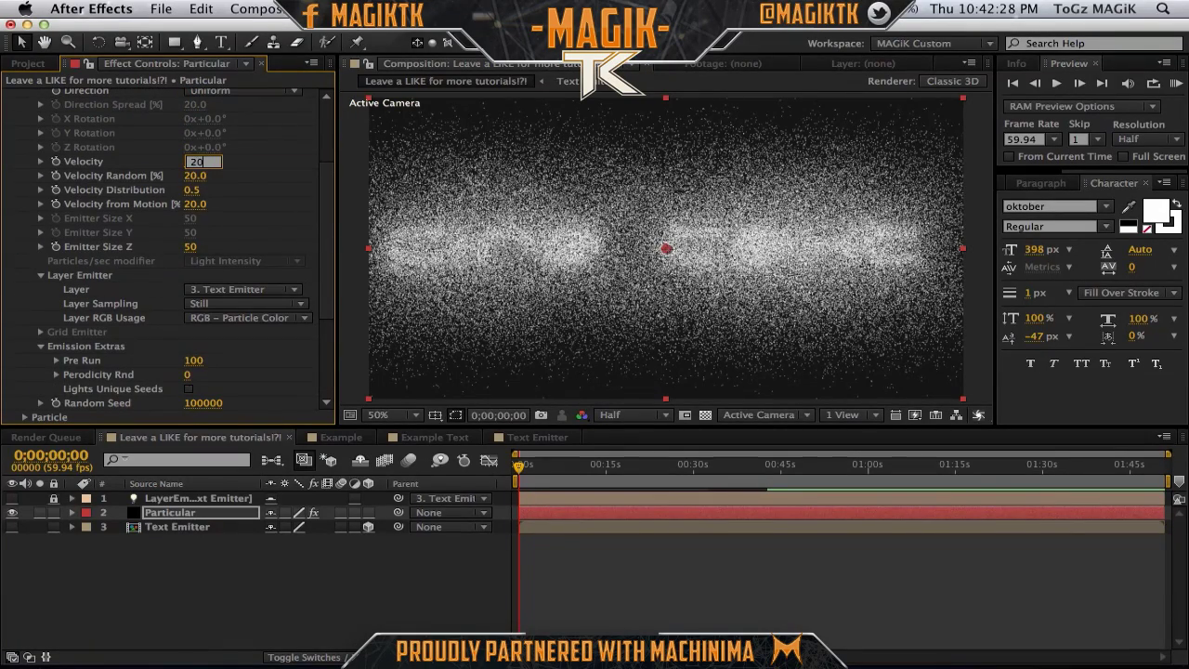
key("Return")
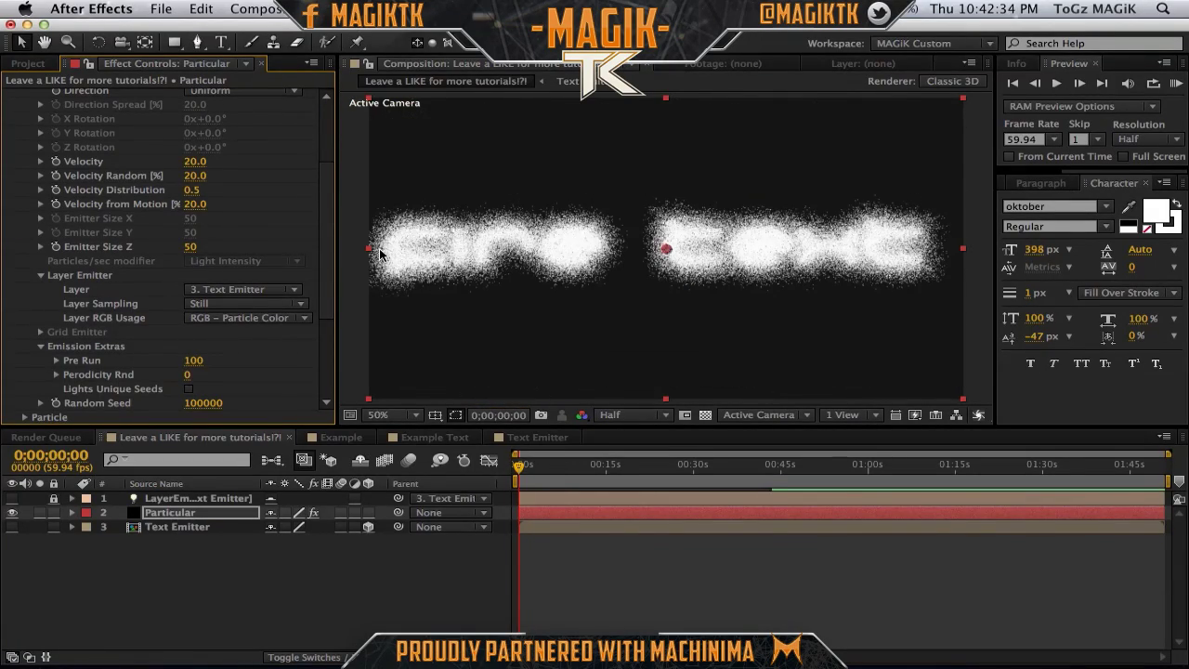
scroll(325, 235, "down", 5)
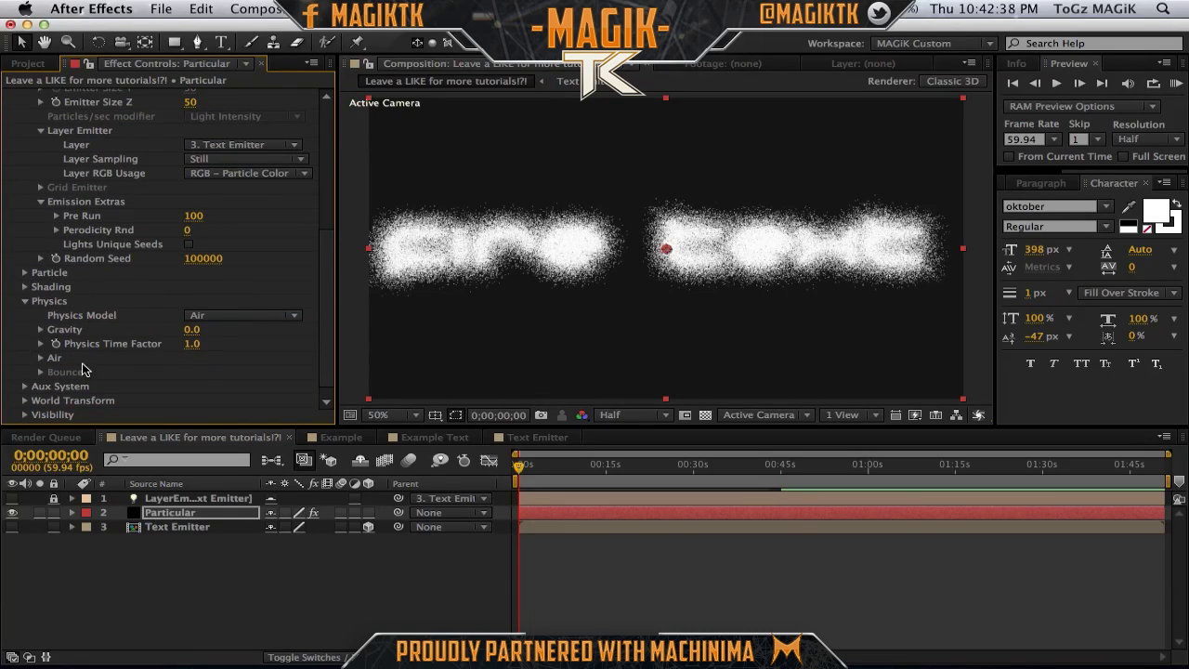
- At 0;00;06;32, set Wind Y to -150 and drop preview resolution to Quarter
left_click(40, 356)
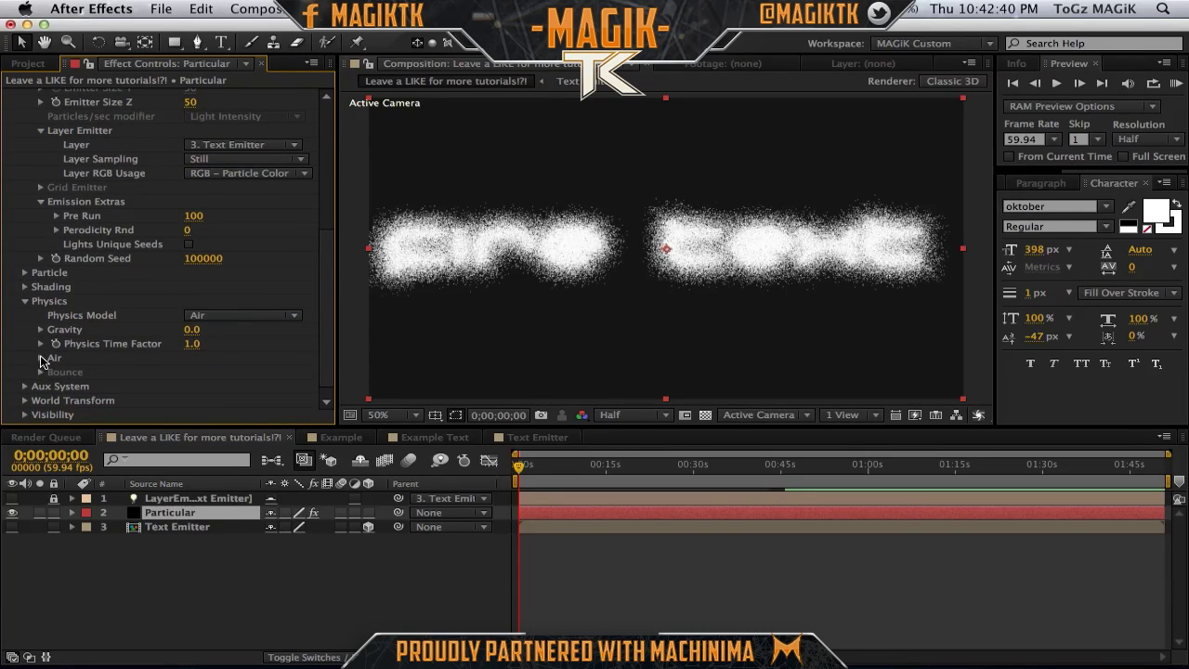
left_click(555, 470)
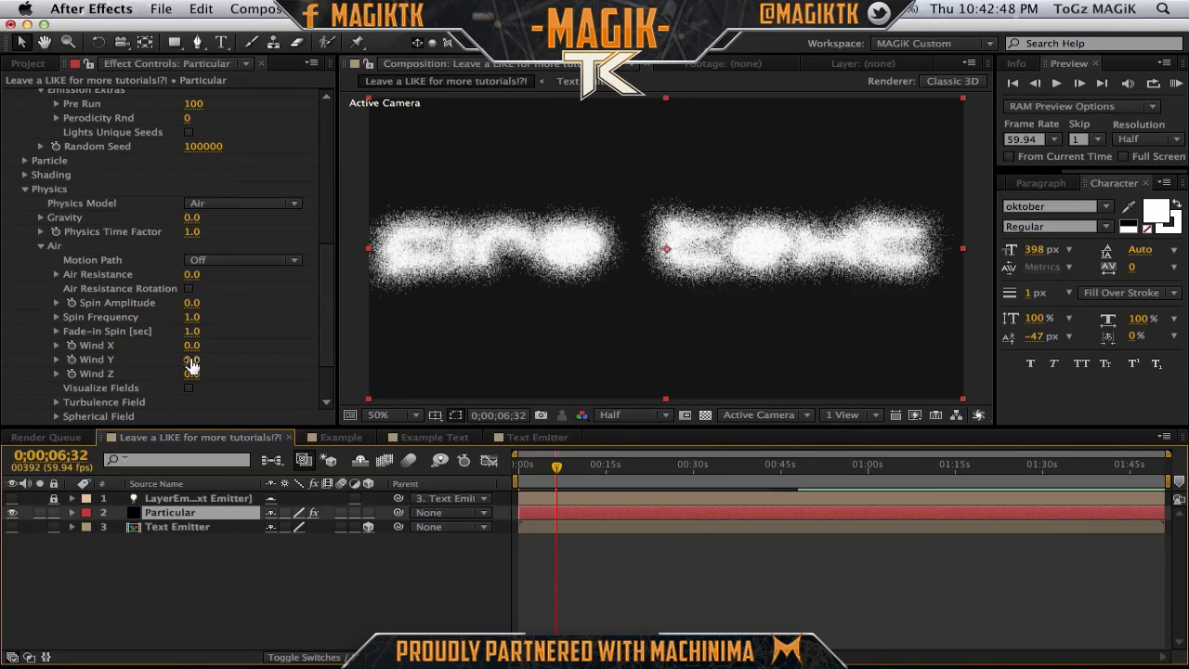
left_click(191, 361)
type("-")
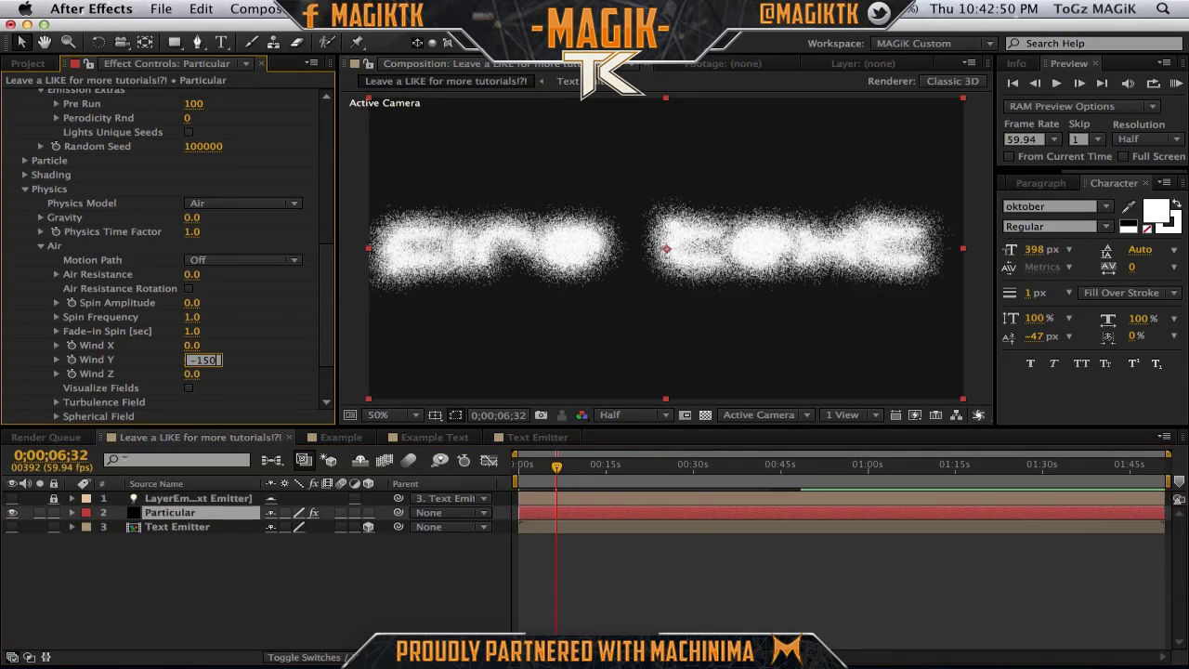
type("150")
key("Return")
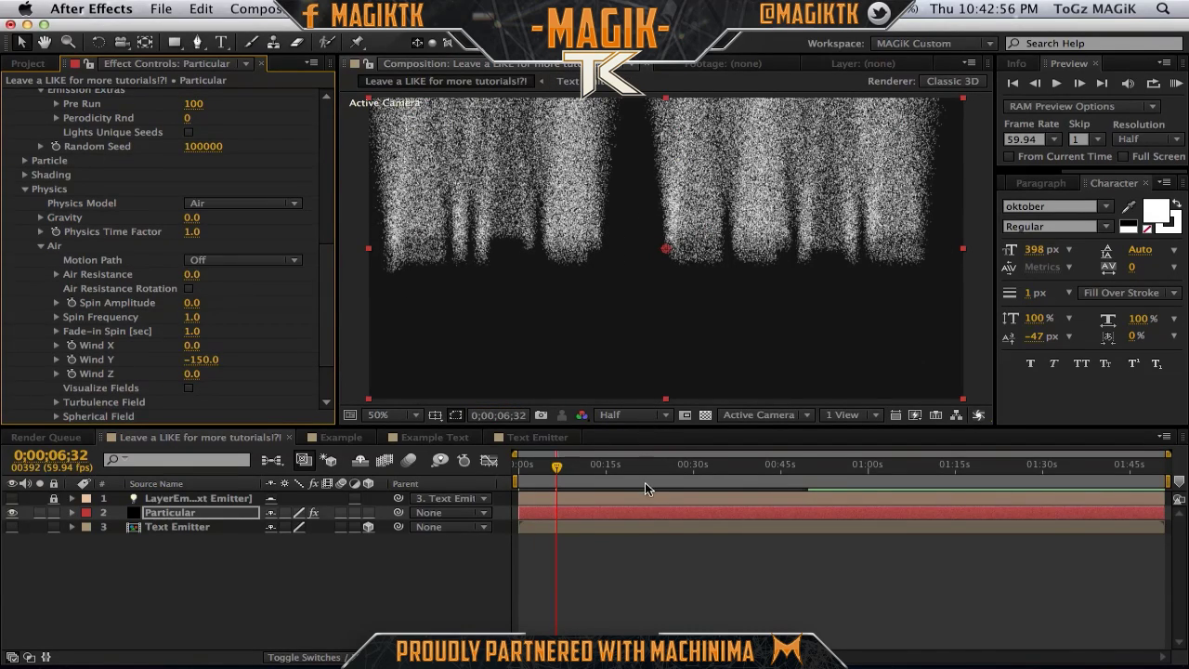
left_click(633, 414)
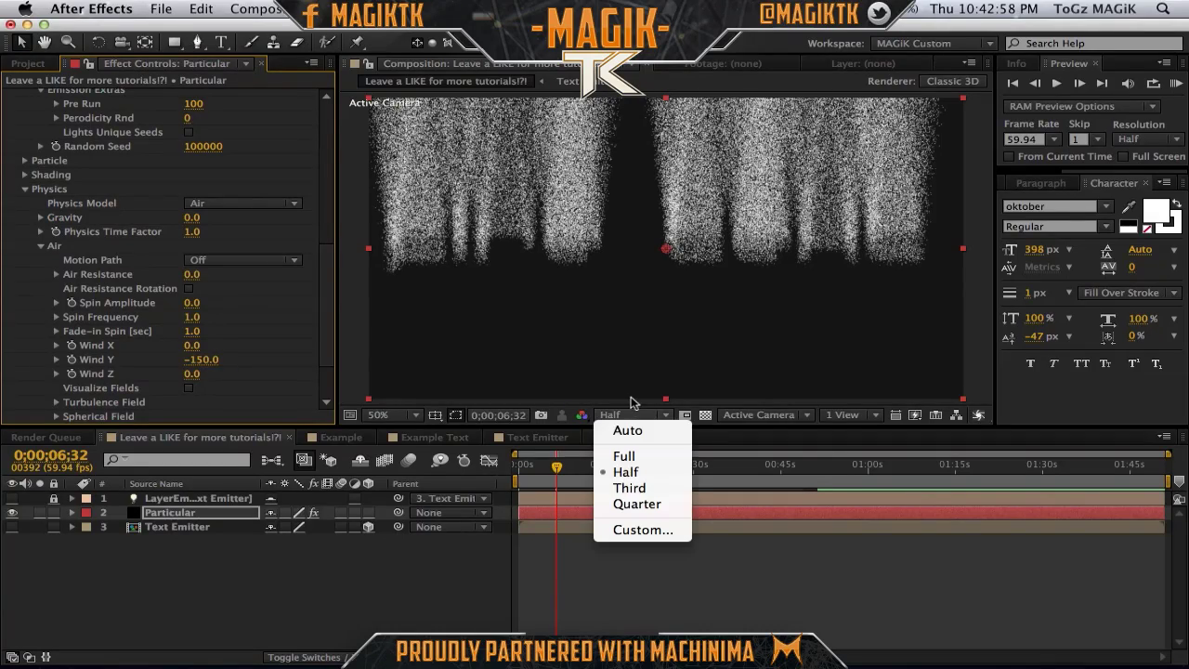
left_click(645, 504)
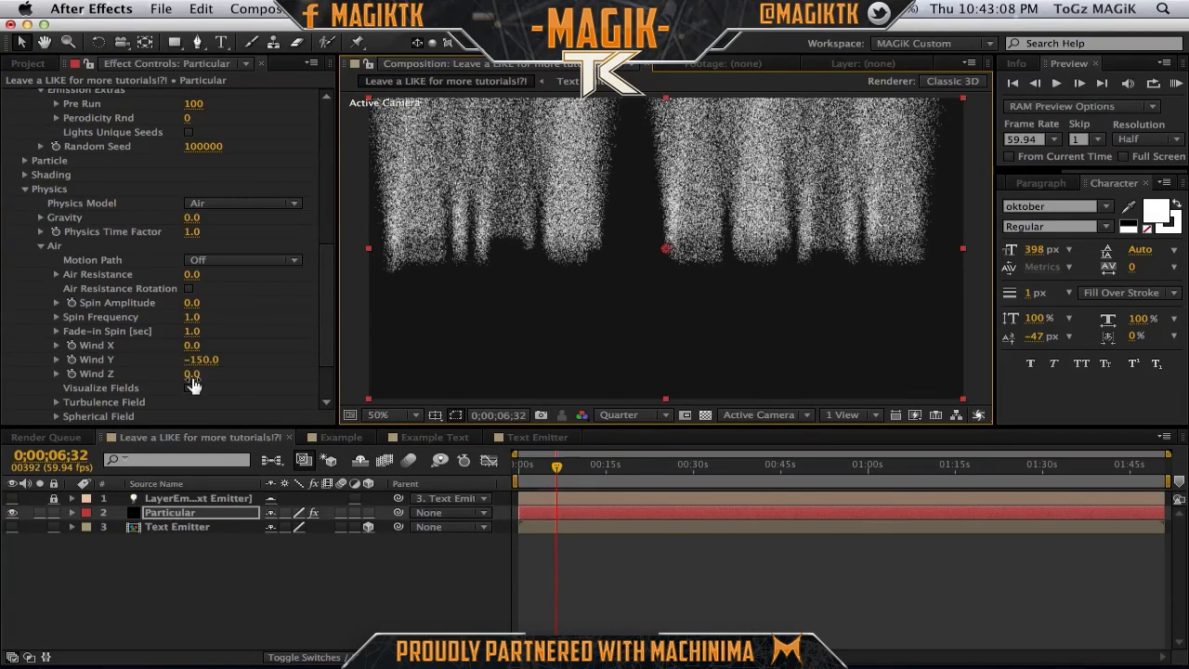
- Try Wind Z 300 and Wind X 40 with viewer refresh paused
left_click(191, 374)
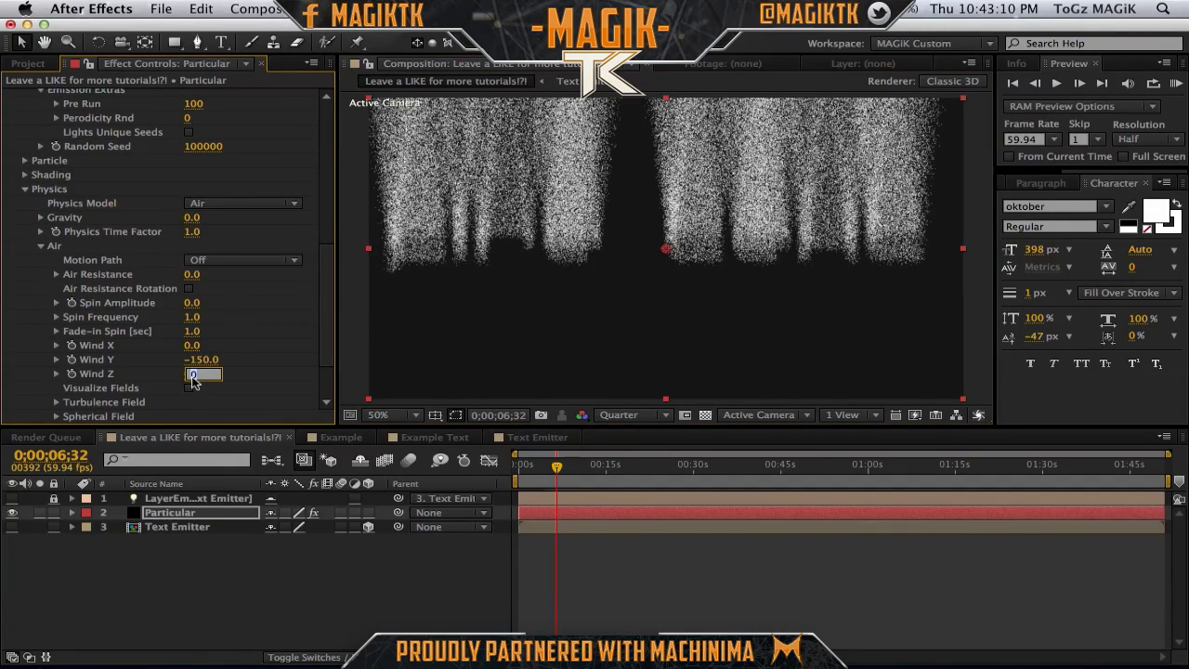
type("300")
key("Return")
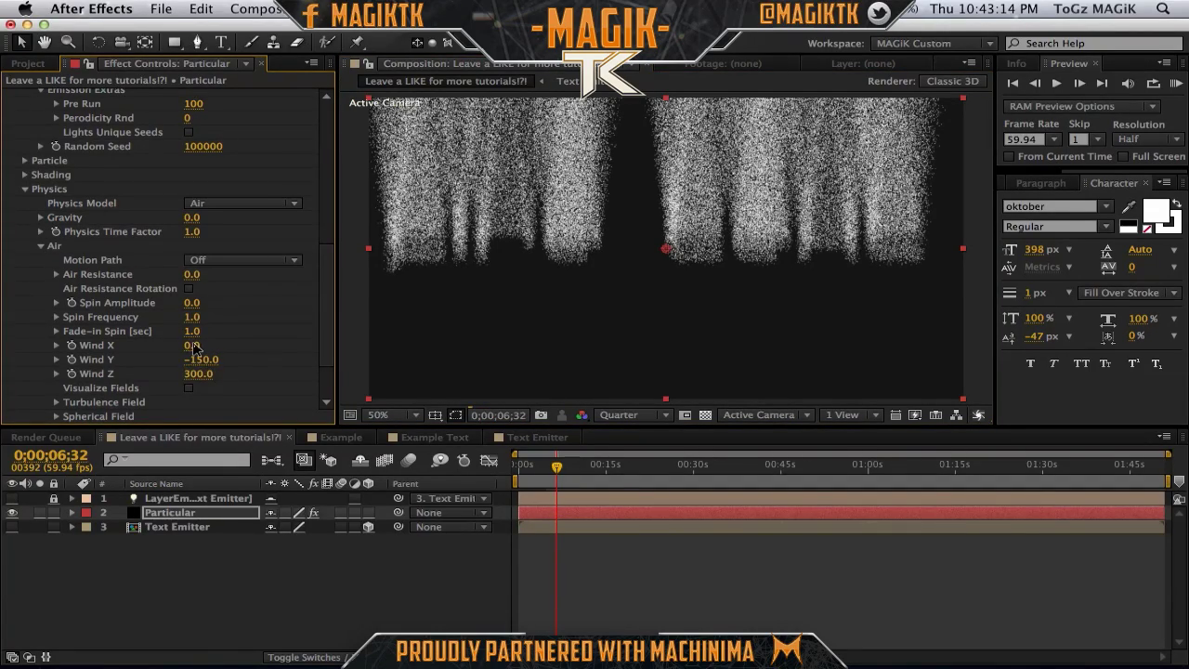
key("Caps_Lock")
left_click(192, 346)
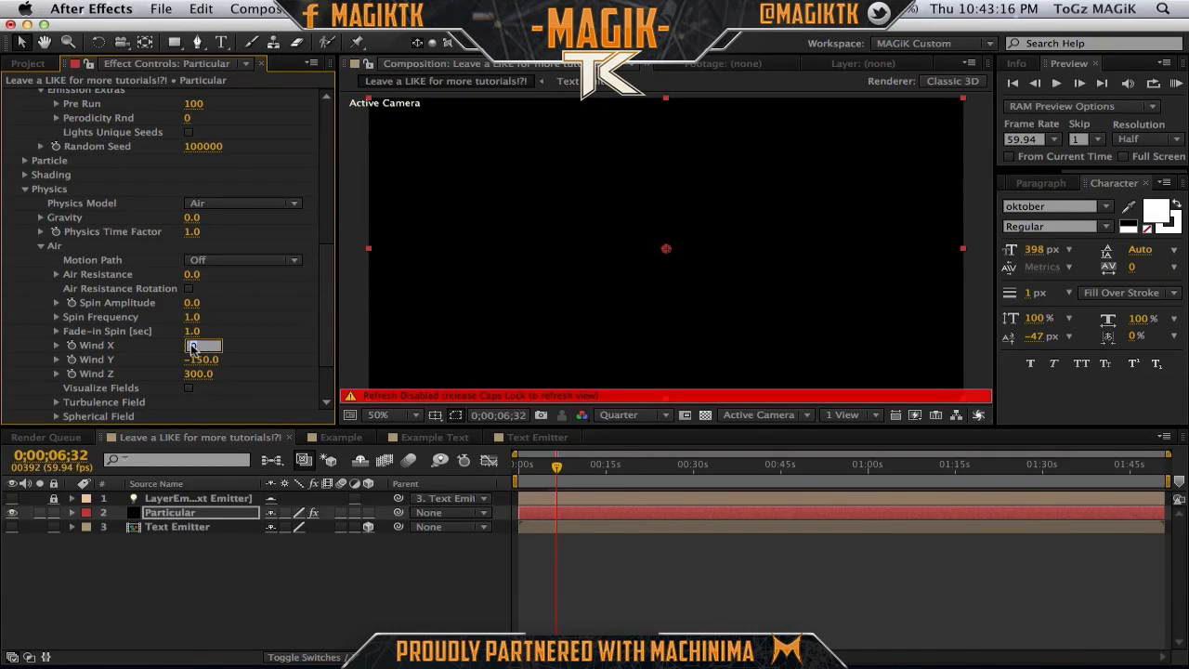
type("40")
key("Return")
key("Caps_Lock")
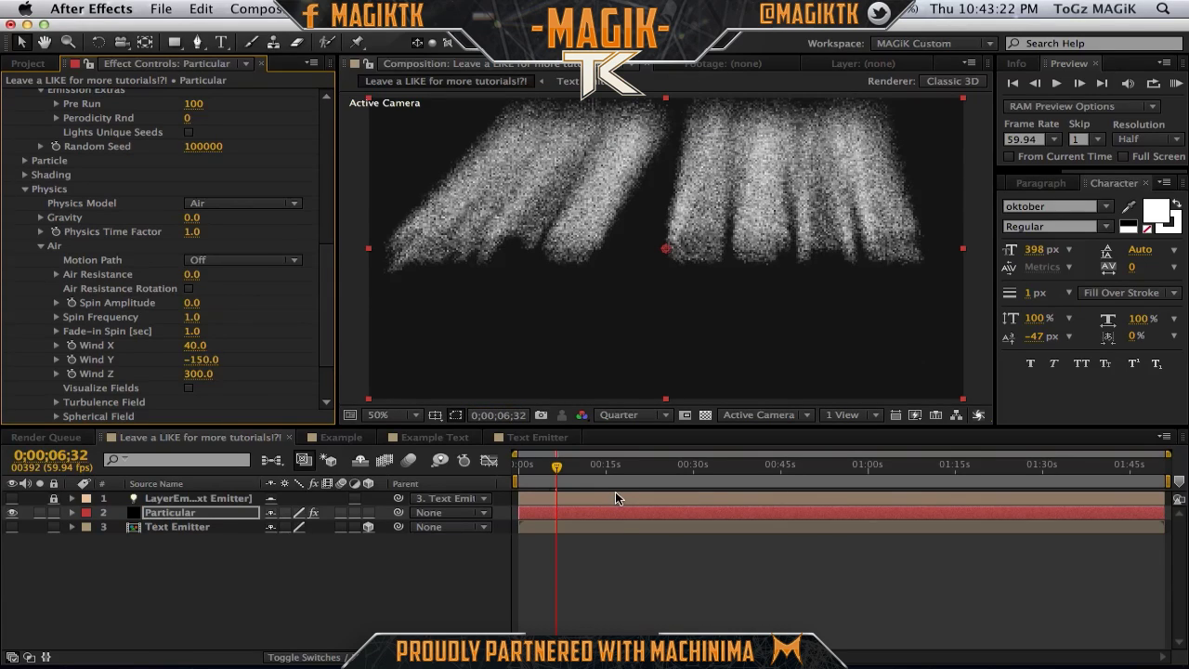
- Adjust wind to Z 30 and X -30, then show force fields and turbulence settings
left_click(199, 374)
type("30")
key("Return")
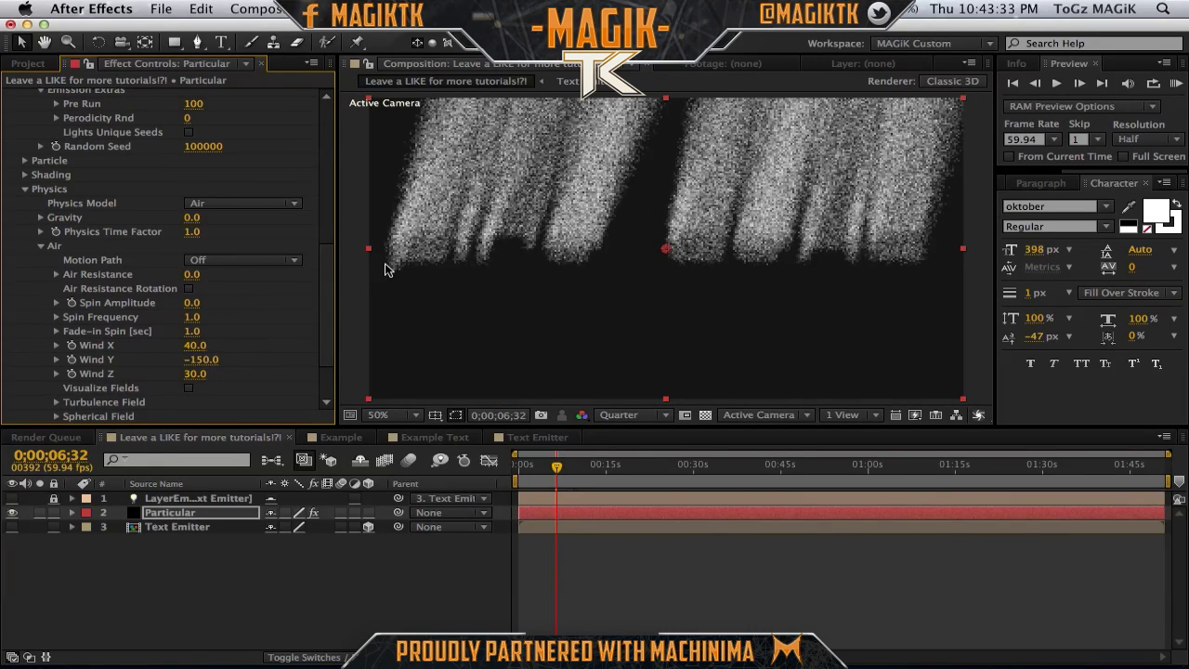
left_click(198, 345)
type("-30")
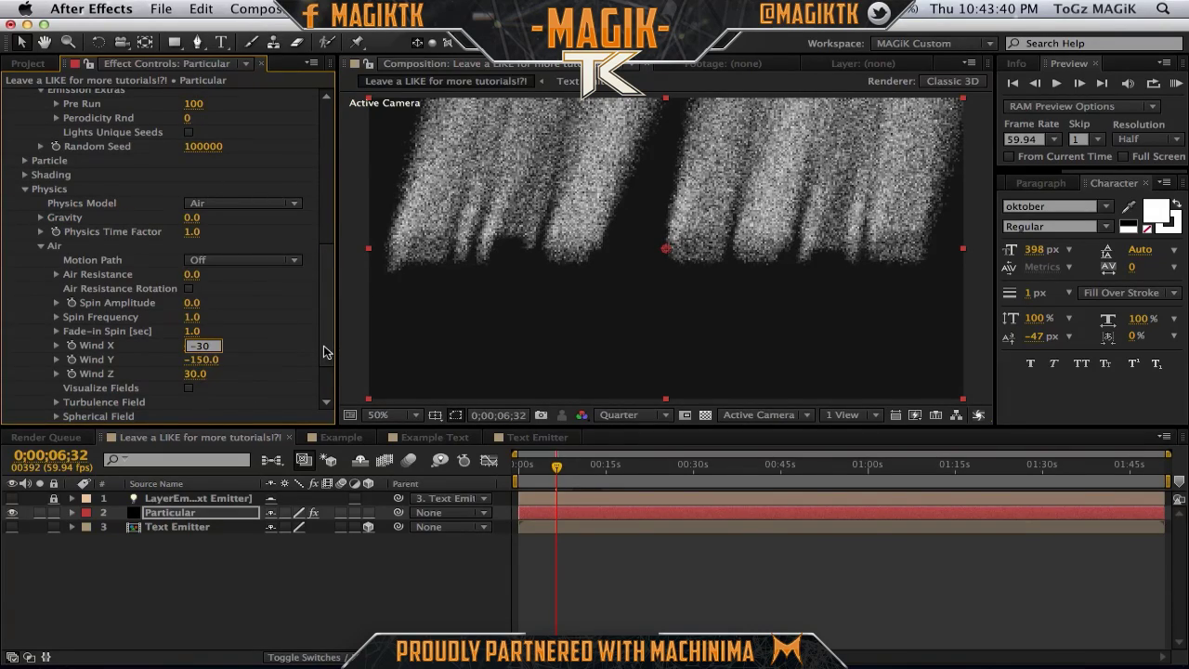
key("Return")
left_click(189, 387)
left_click(55, 406)
scroll(283, 354, "down", 5)
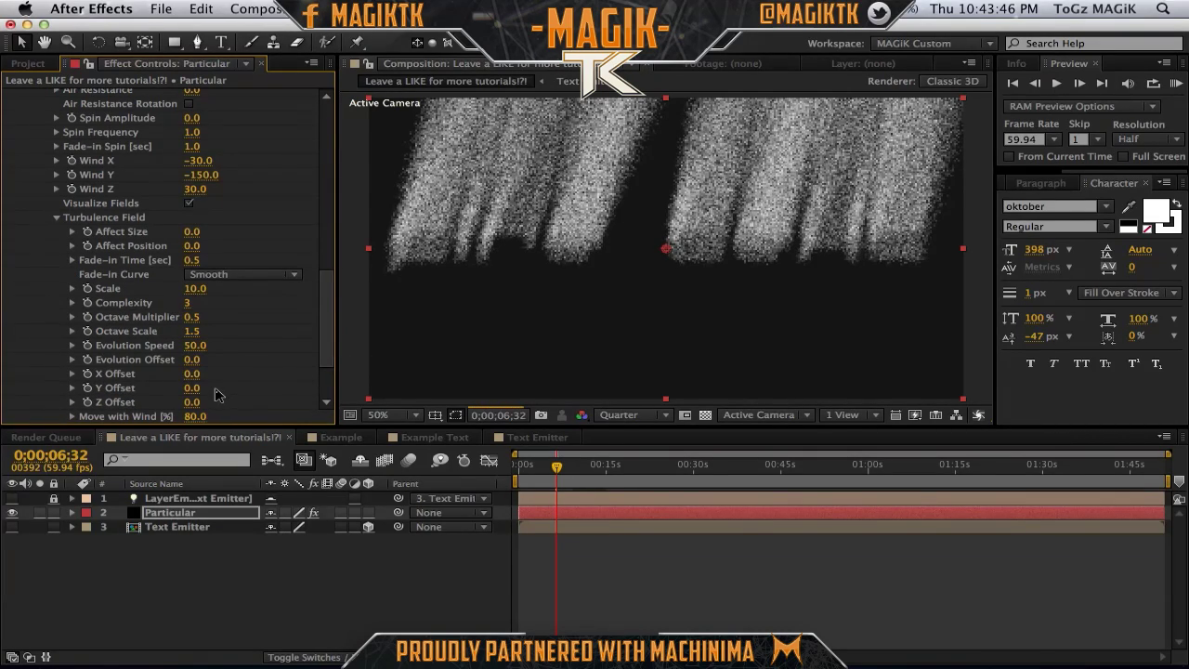
- With viewer refresh paused, set turbulence Affect Position to 150
key("Caps_Lock")
scroll(326, 317, "down", 2)
scroll(327, 316, "up", 1)
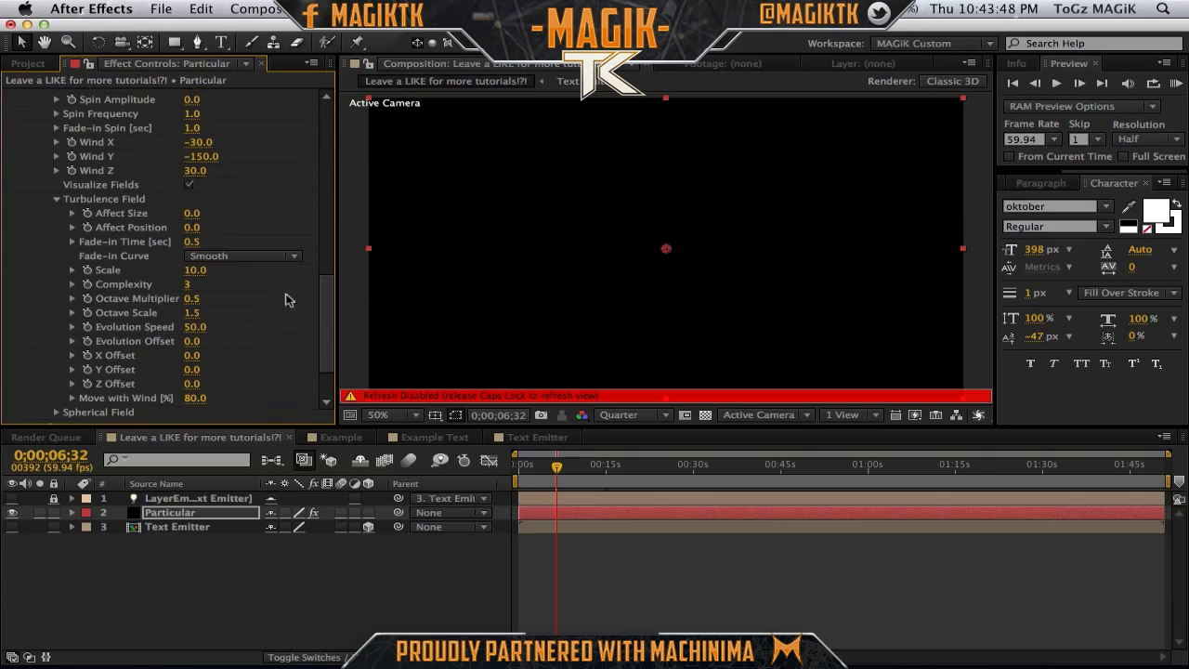
left_click(192, 229)
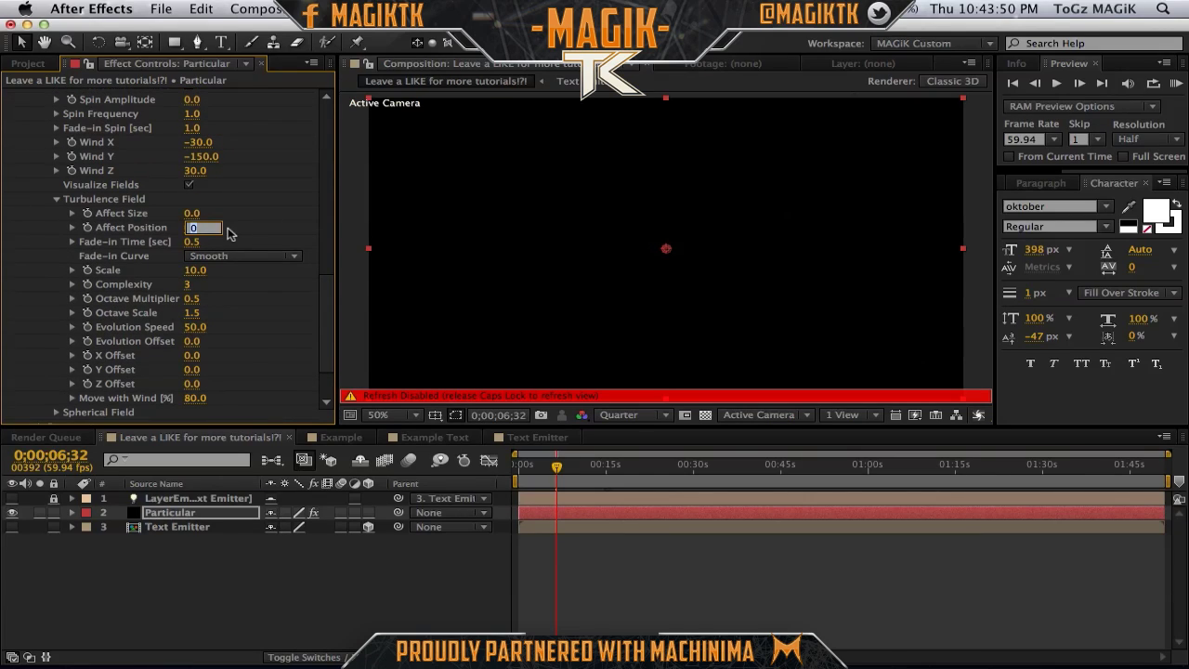
key("Return")
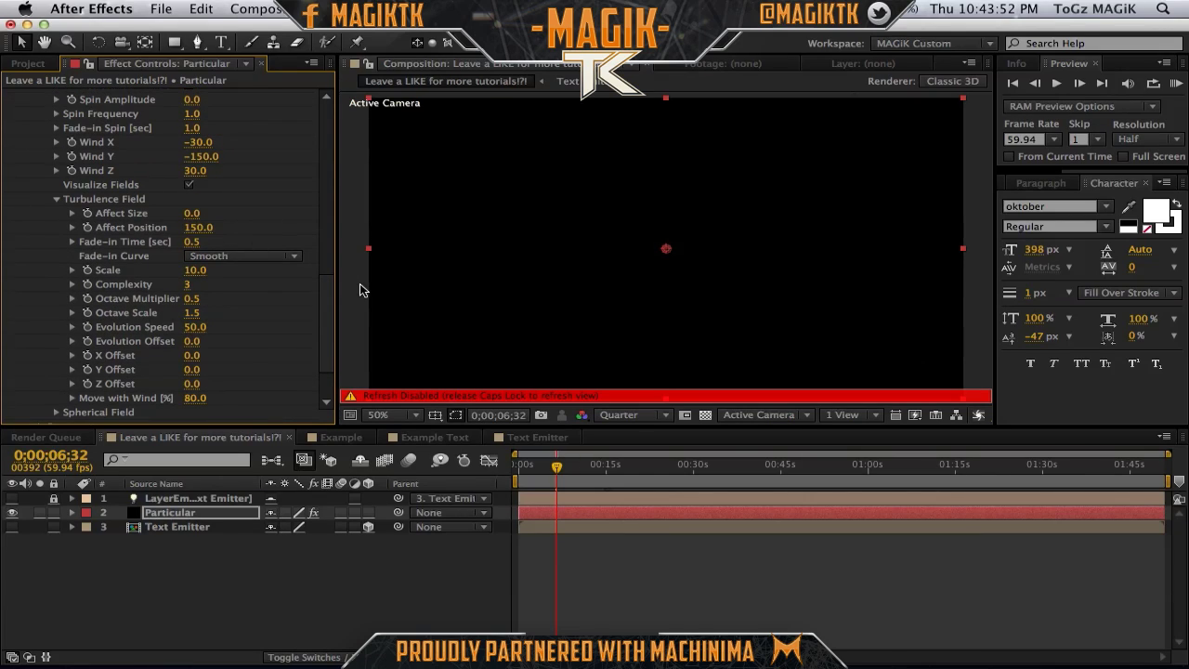
key("Caps_Lock")
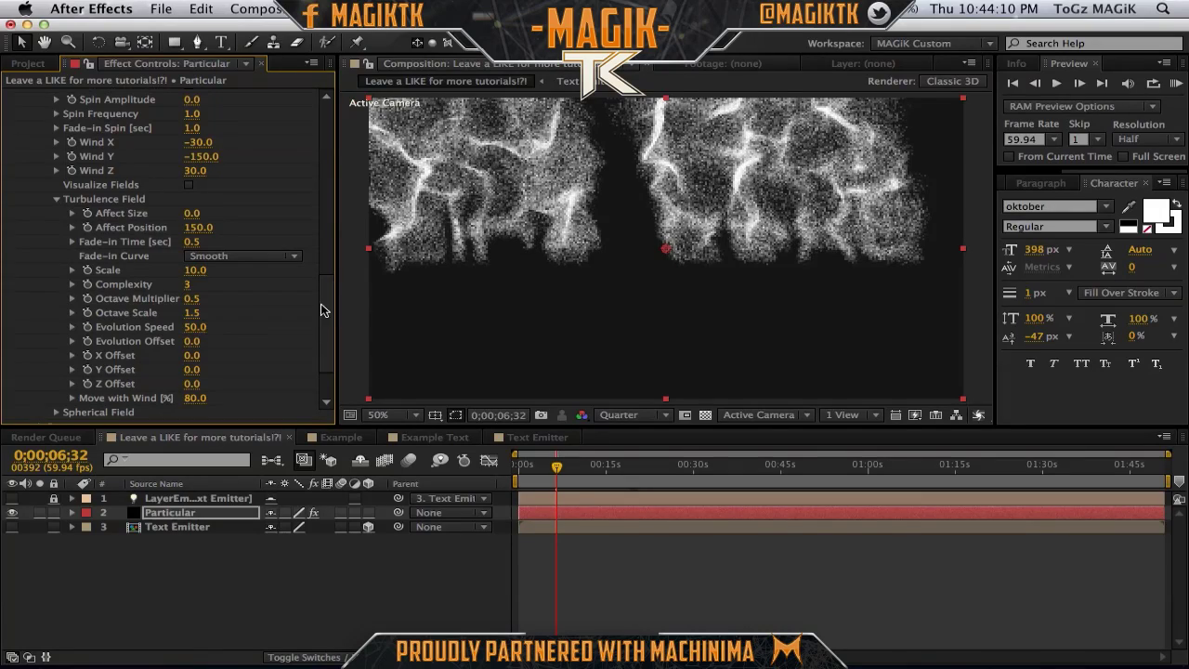
scroll(324, 313, "up", 15)
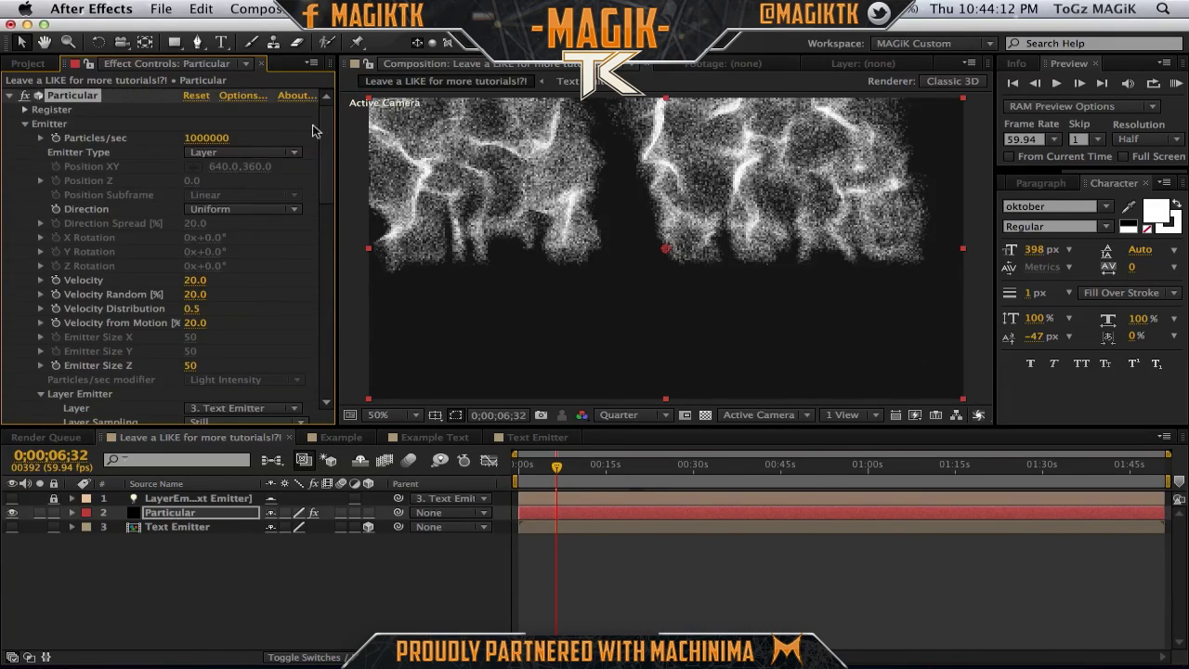
- Collapse the Particular settings and set preview resolution back to Half
left_click(10, 97)
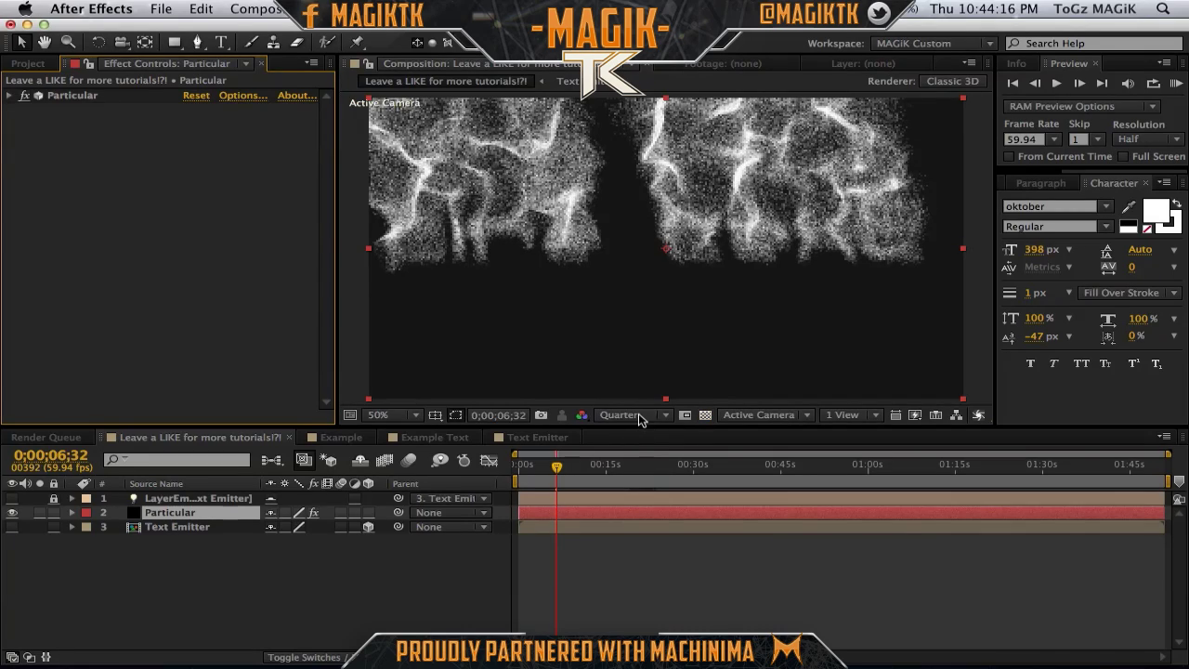
left_click(635, 415)
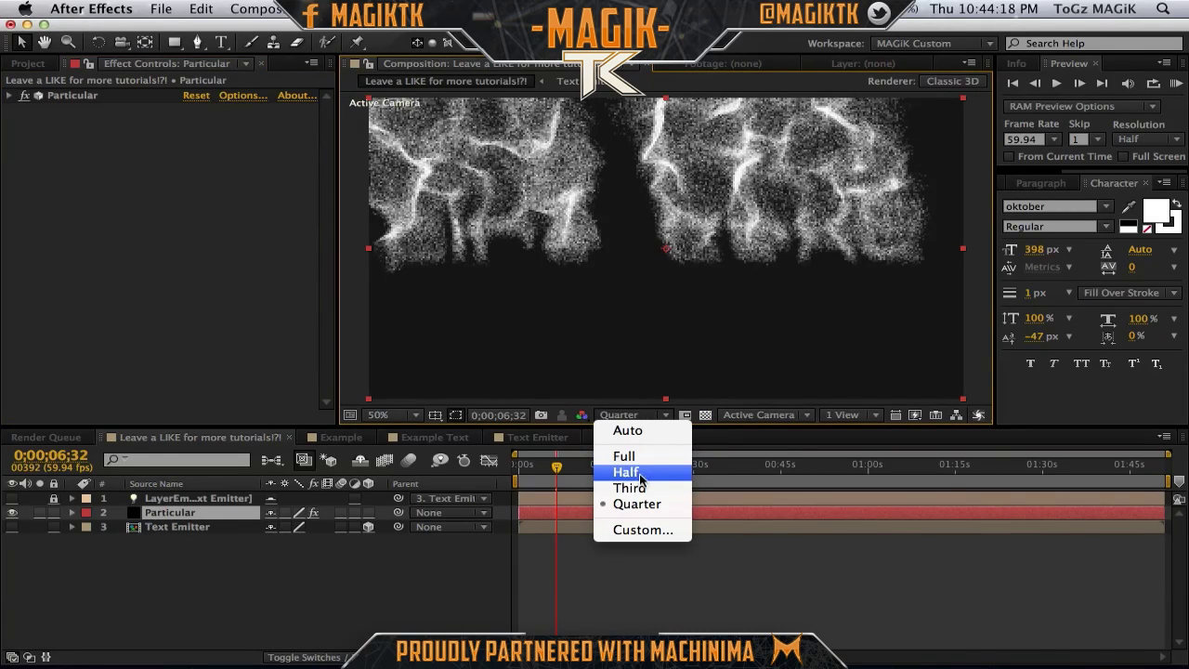
left_click(1036, 173)
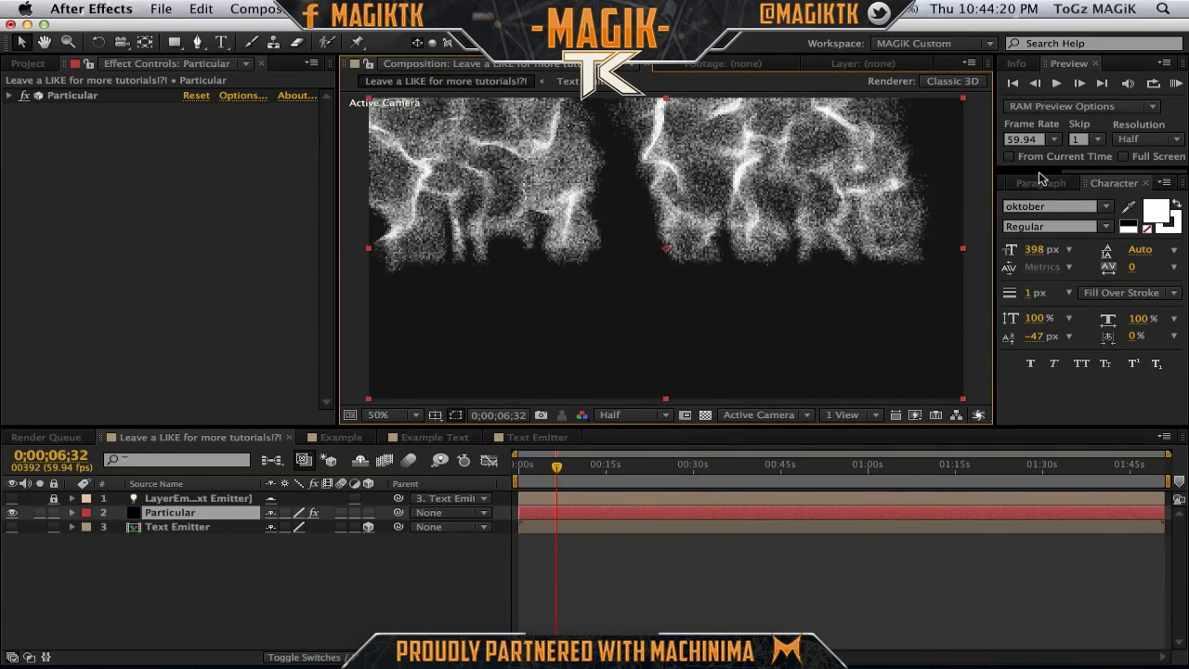
- Search Effects & Presets for colorama and apply Colorama to the Particular layer
scroll(1011, 183, "up", 2)
left_click(1025, 184)
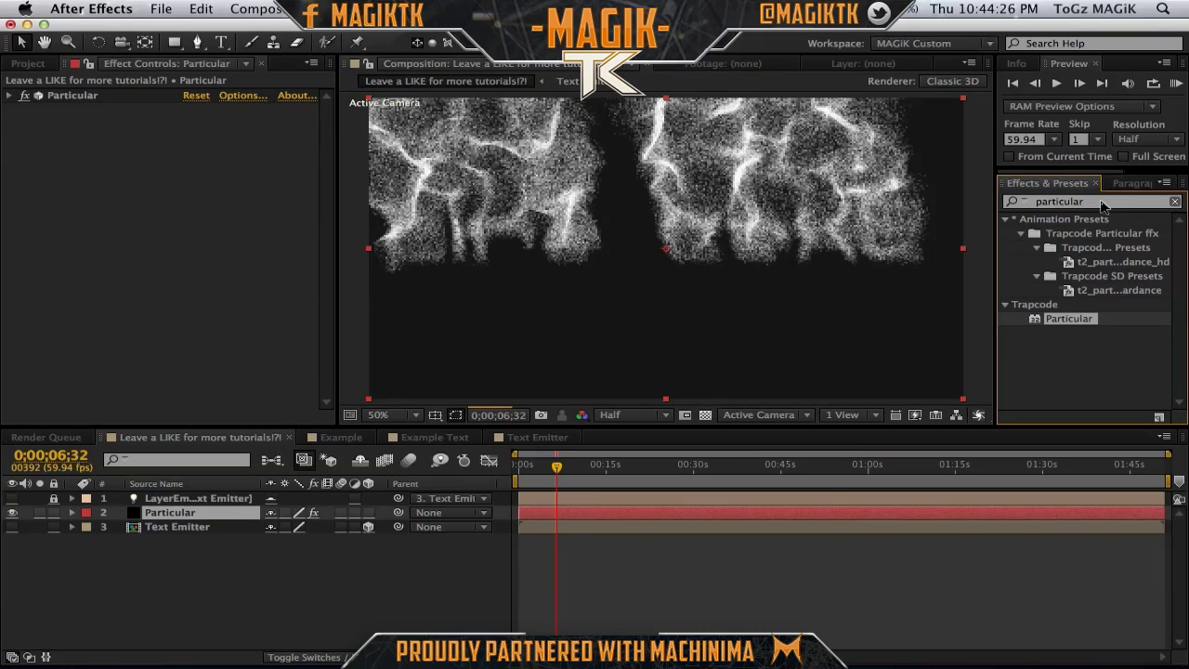
left_click(1109, 185)
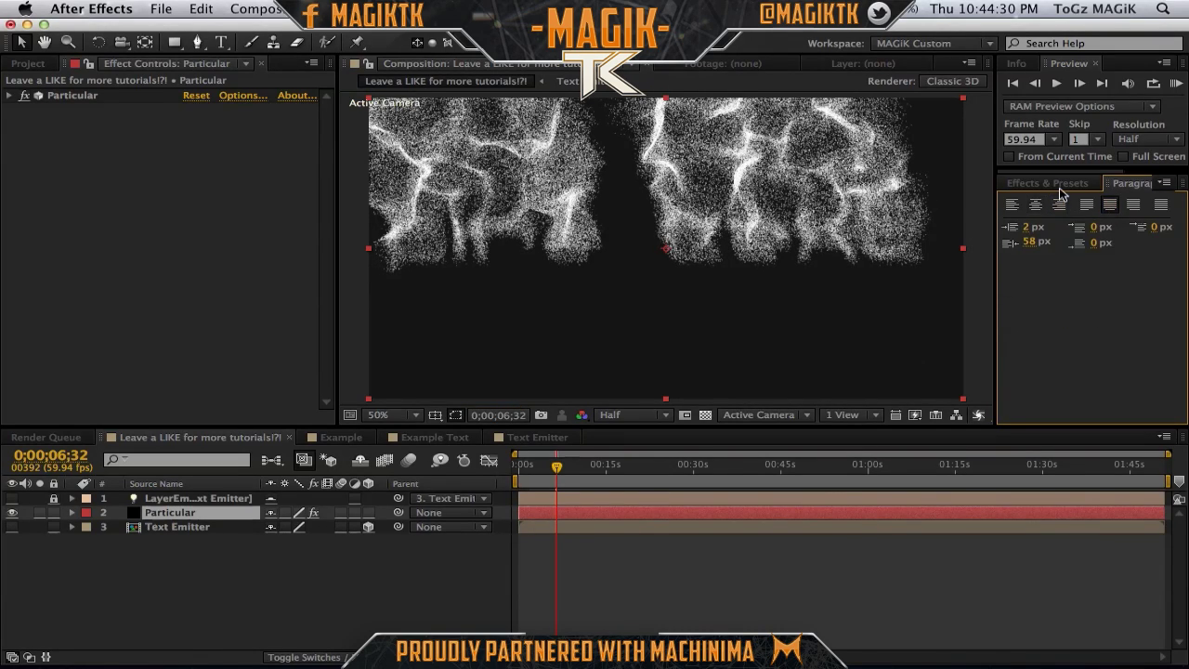
left_click(1046, 183)
double_click(1091, 202)
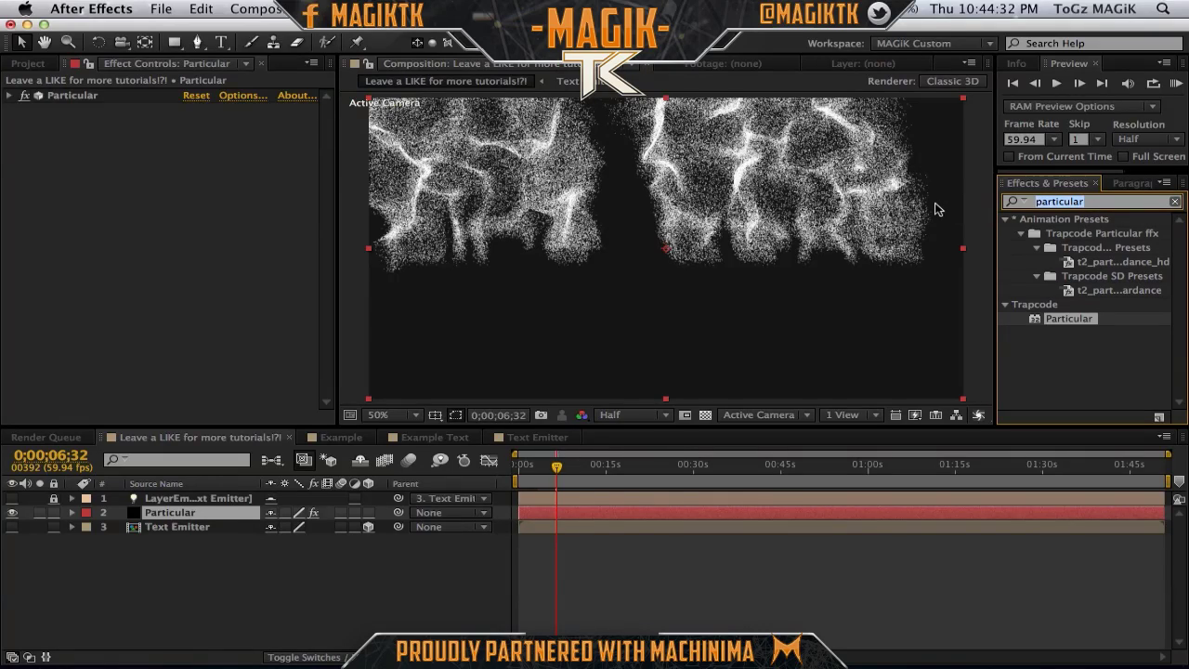
type("colorama")
left_click_drag(1071, 240, 104, 219)
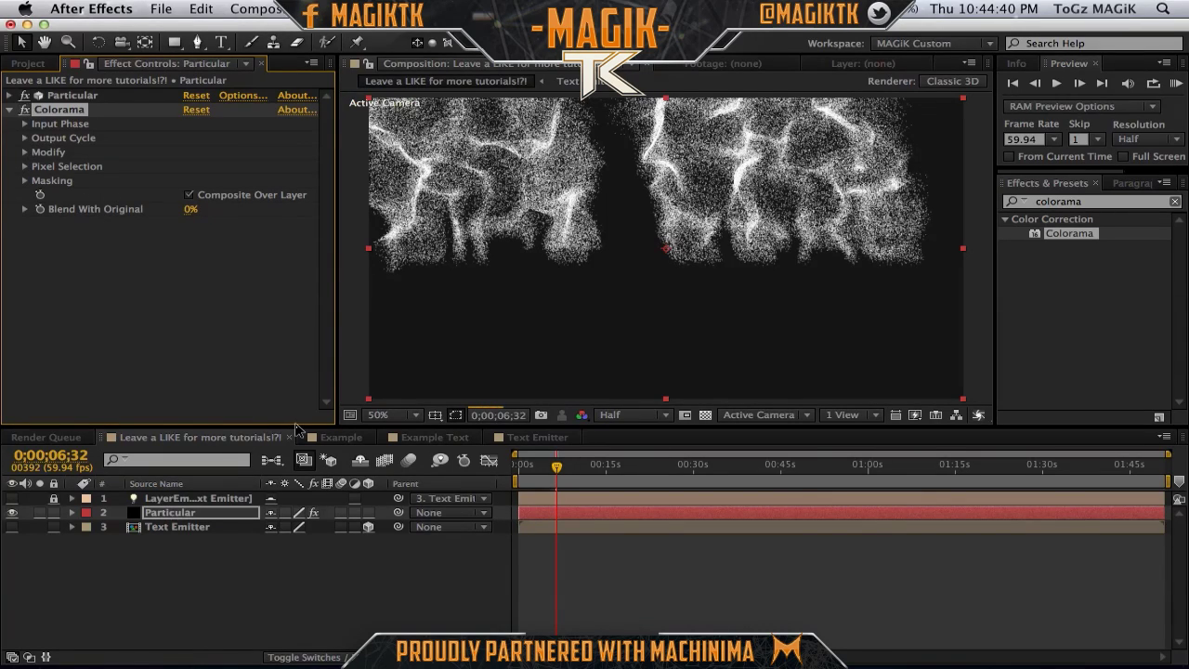
key("Caps_Lock")
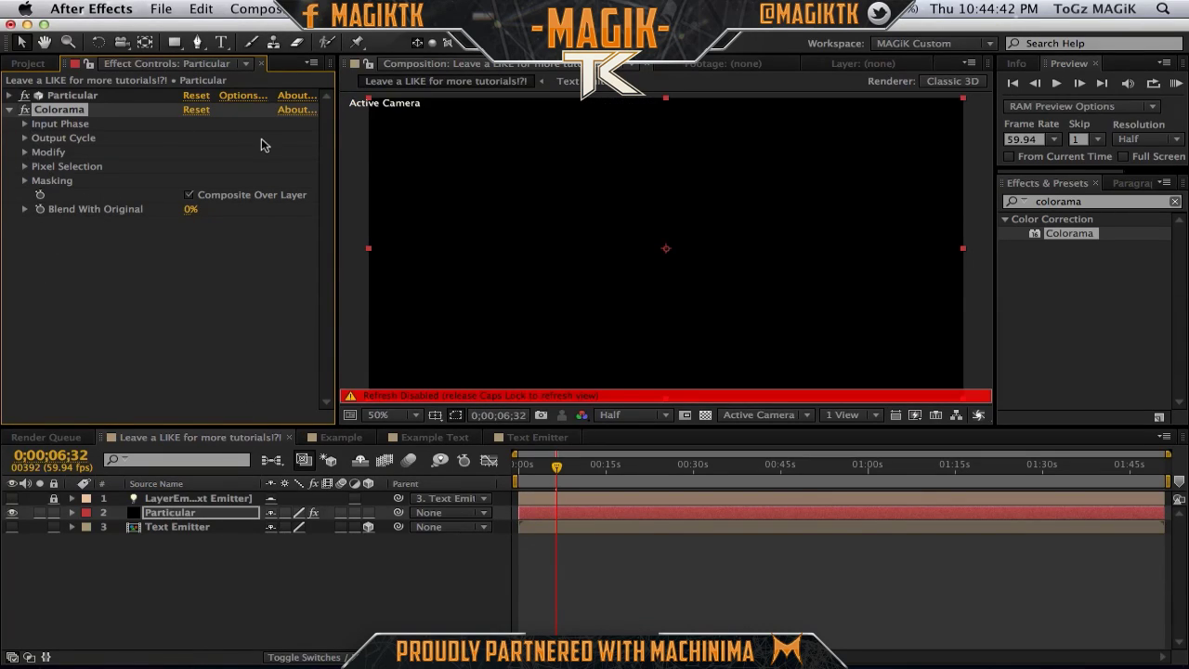
- Set Colorama's Input Phase to get its phase from Alpha
left_click(25, 124)
left_click(235, 137)
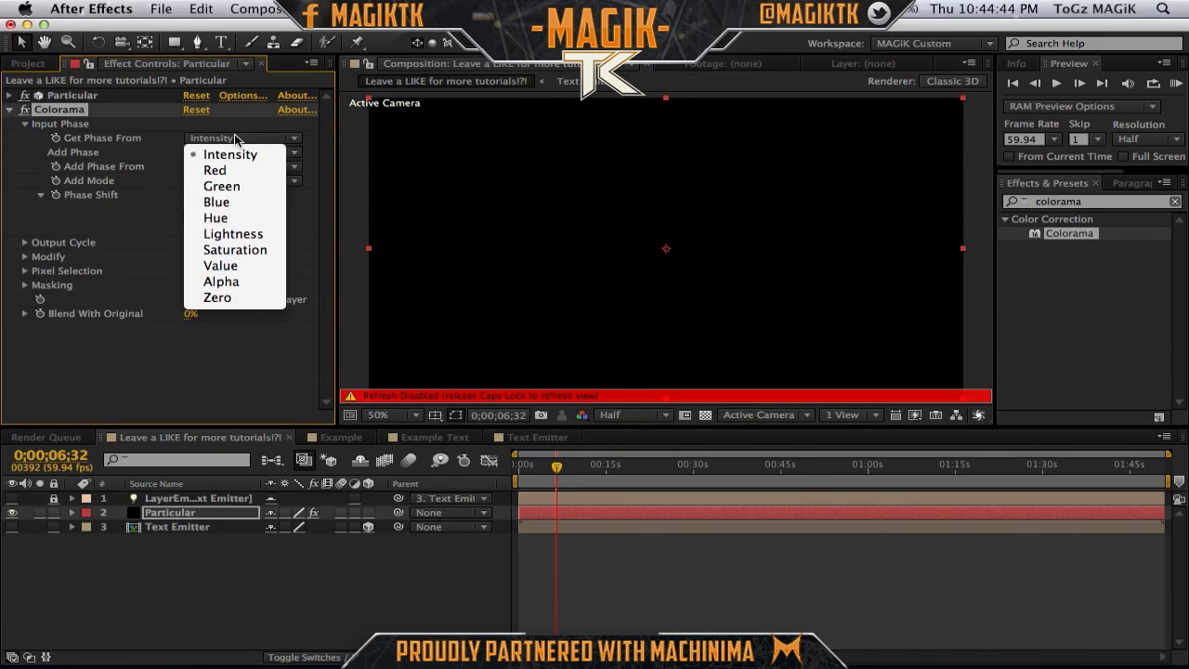
left_click(247, 267)
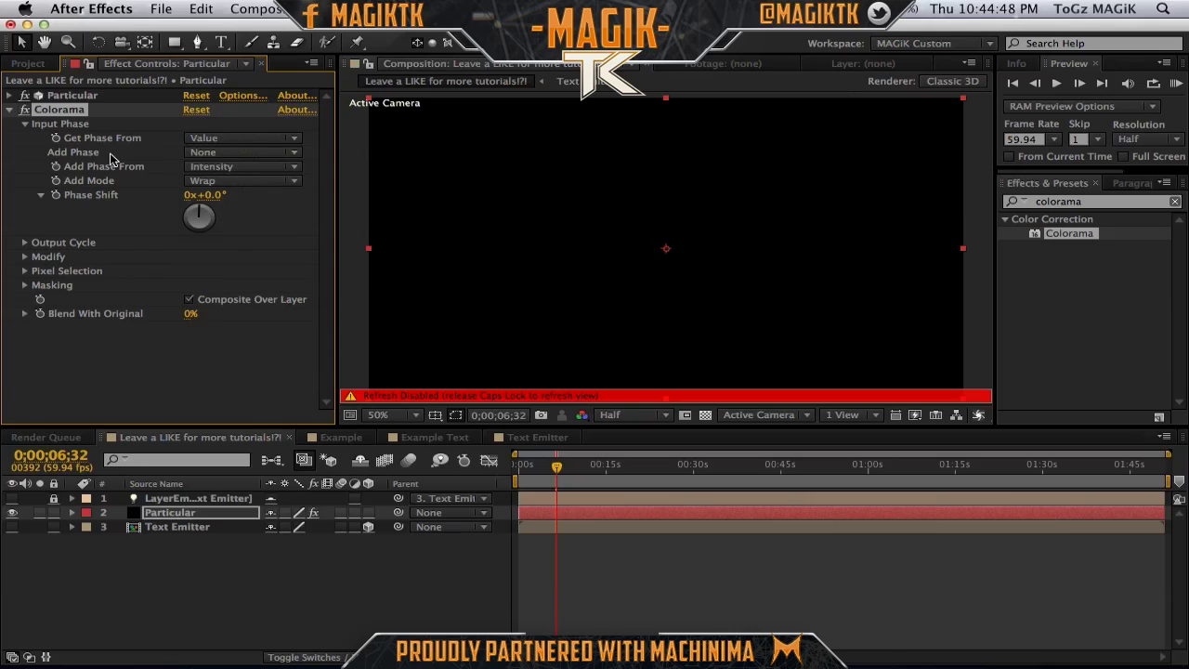
left_click(202, 140)
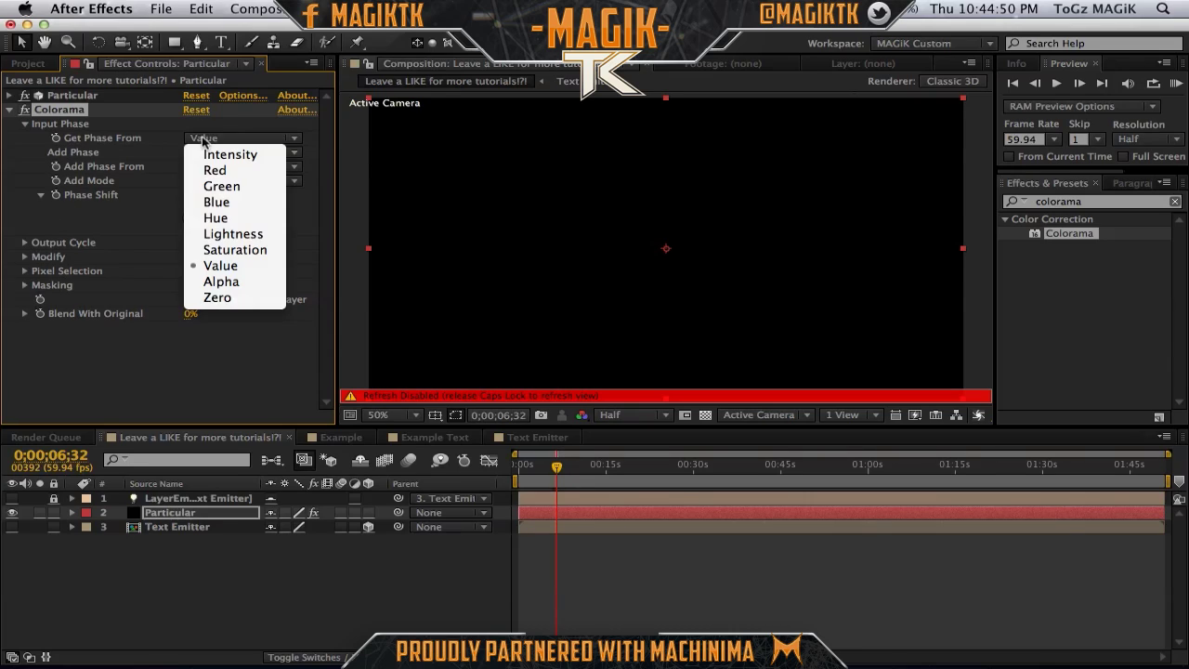
left_click(247, 282)
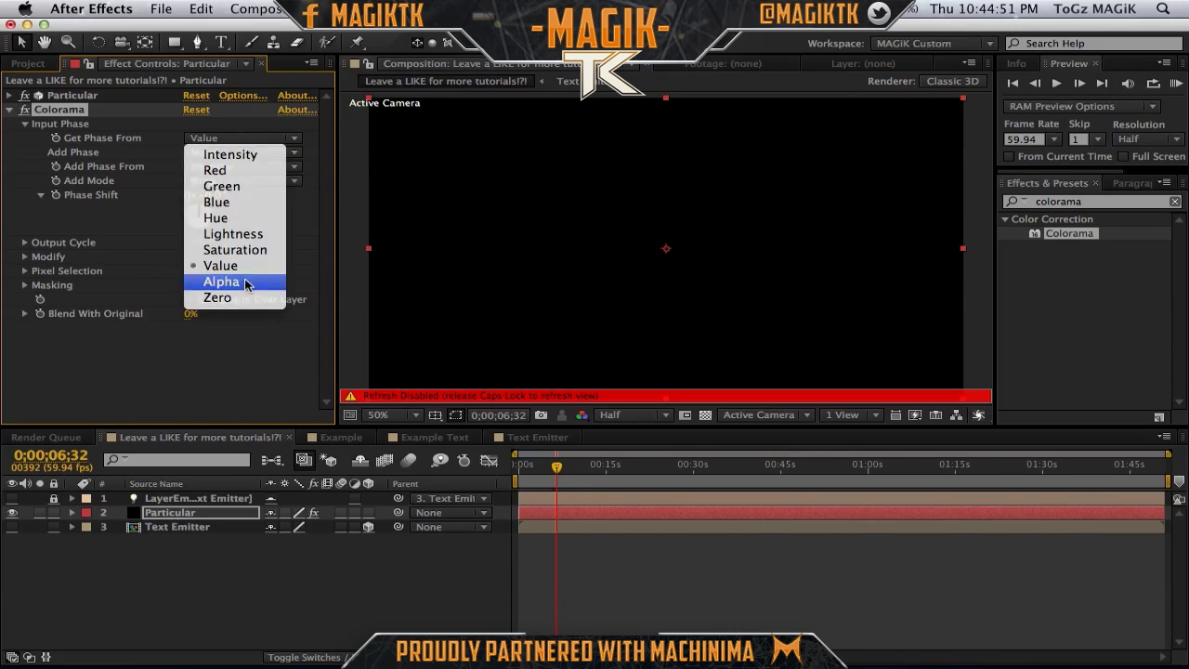
- Apply the Fire preset palette in Colorama's Output Cycle and refresh the viewer
left_click(25, 243)
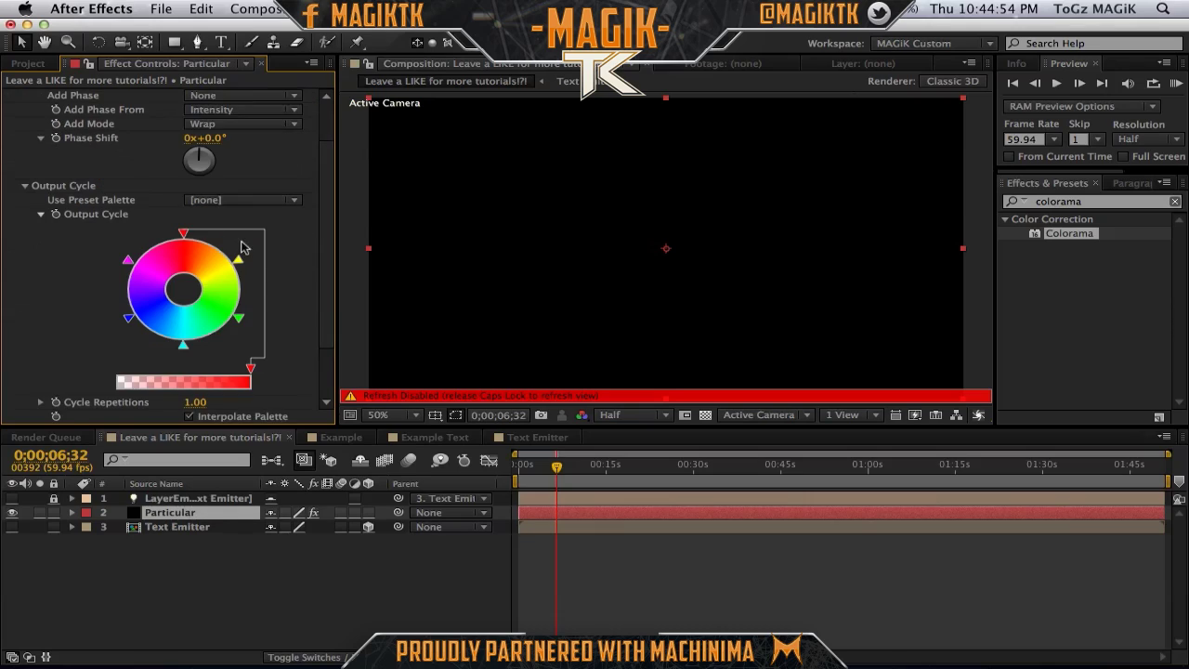
left_click(220, 201)
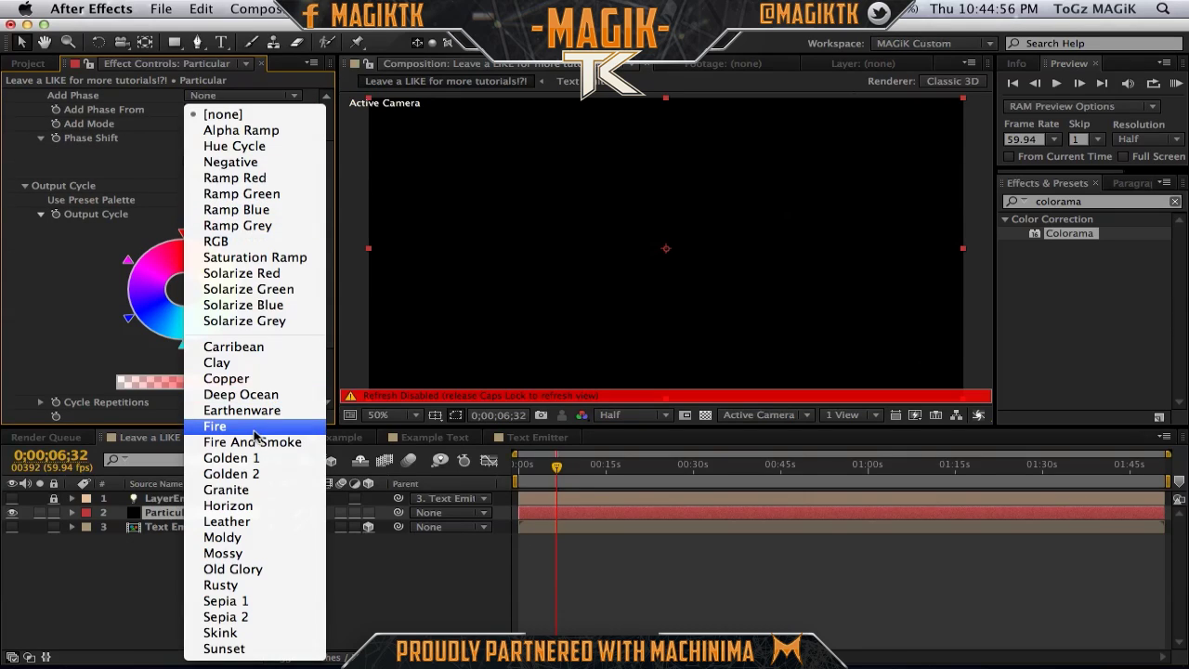
key("Escape")
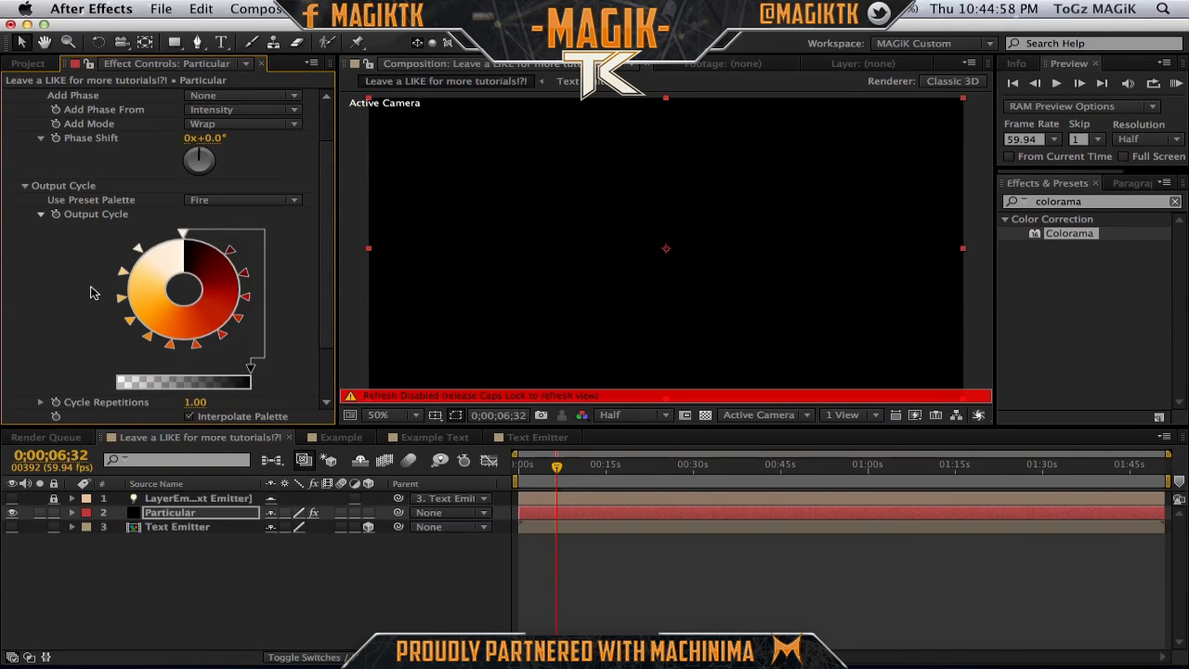
scroll(90, 292, "up", 3)
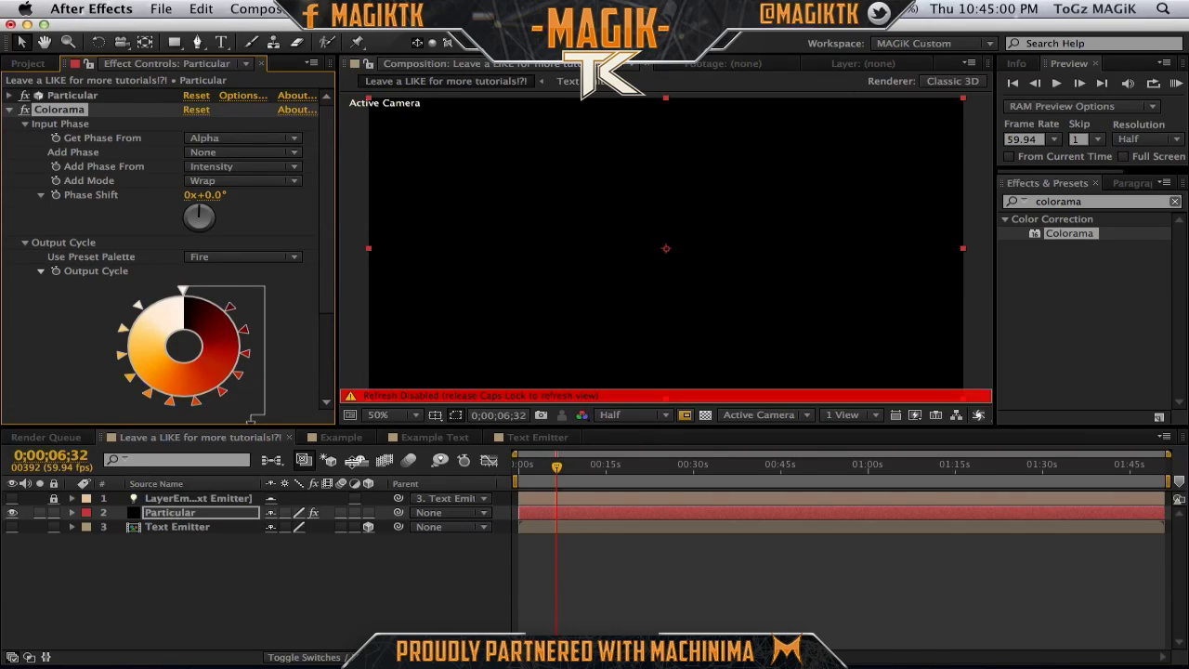
key("Caps_Lock")
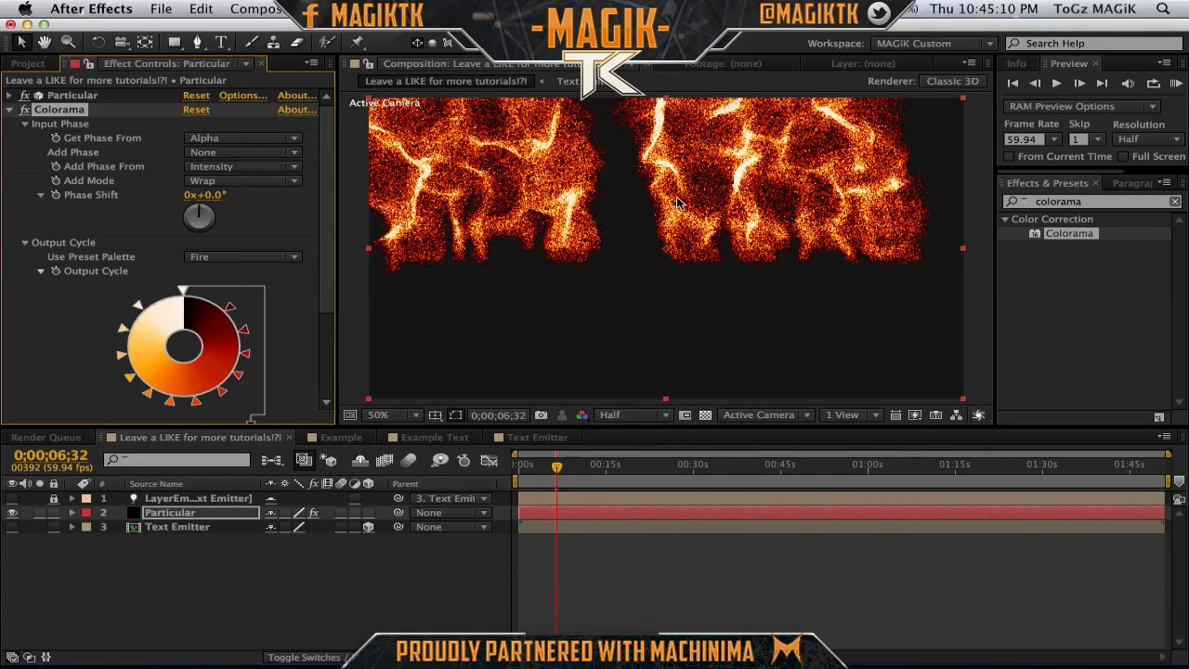
- Zoom in to inspect the fire particles, then return the view to 50%
key("period")
key("period")
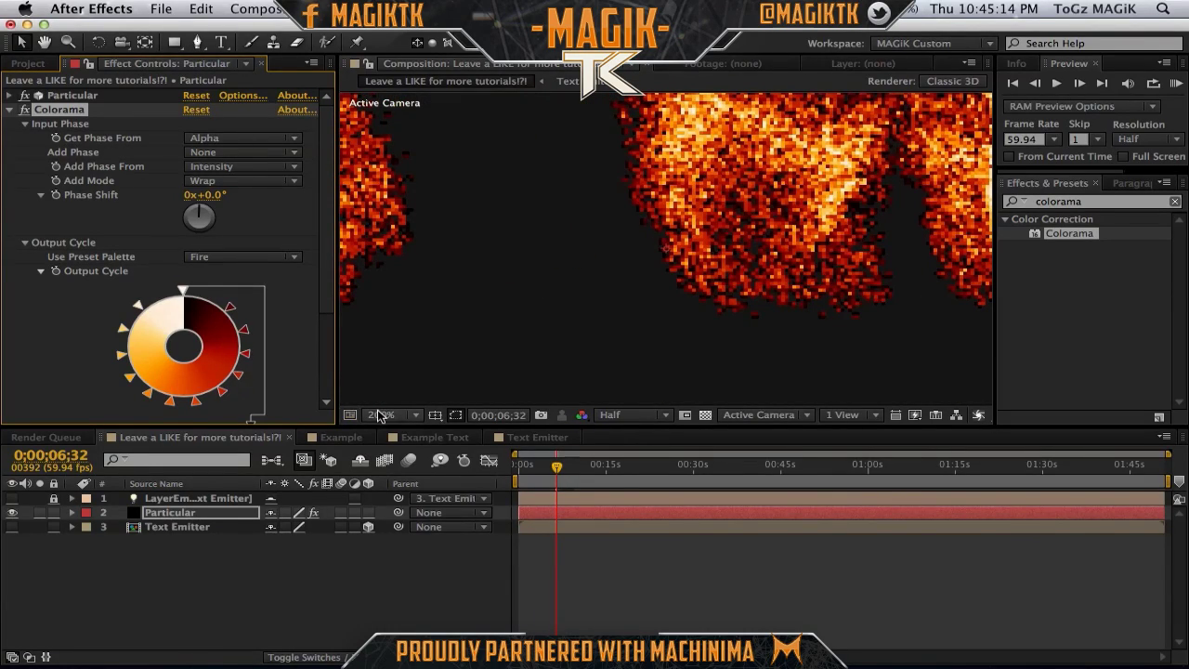
left_click(381, 415)
left_click(397, 541)
left_click(12, 109)
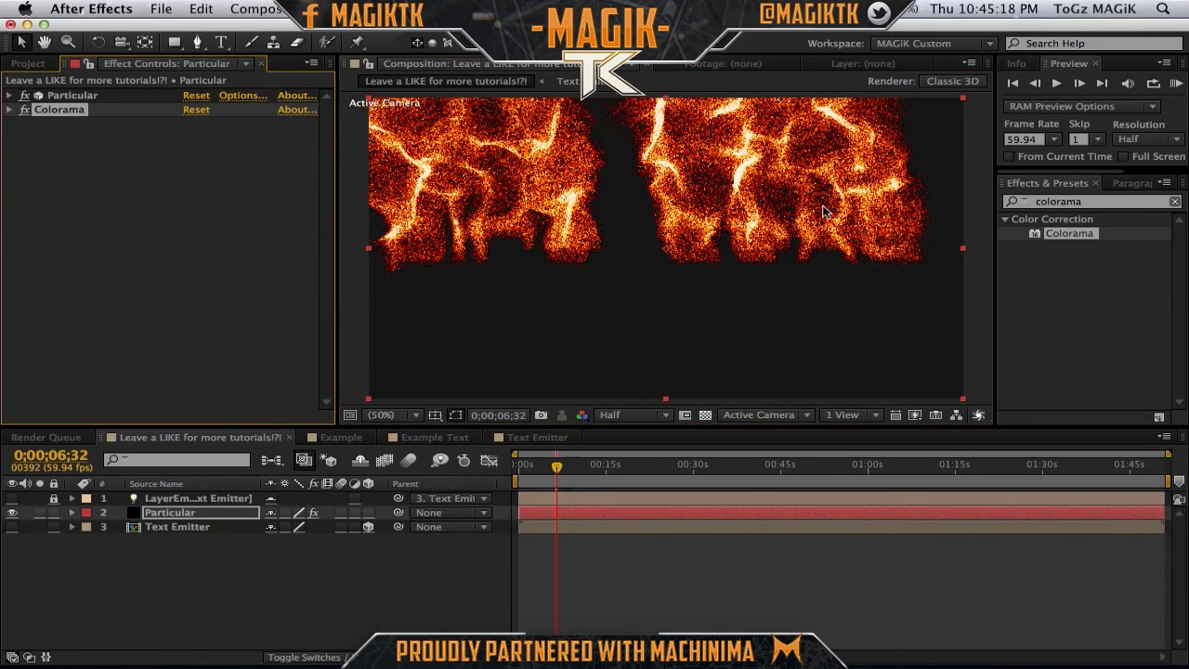
left_click(1120, 204)
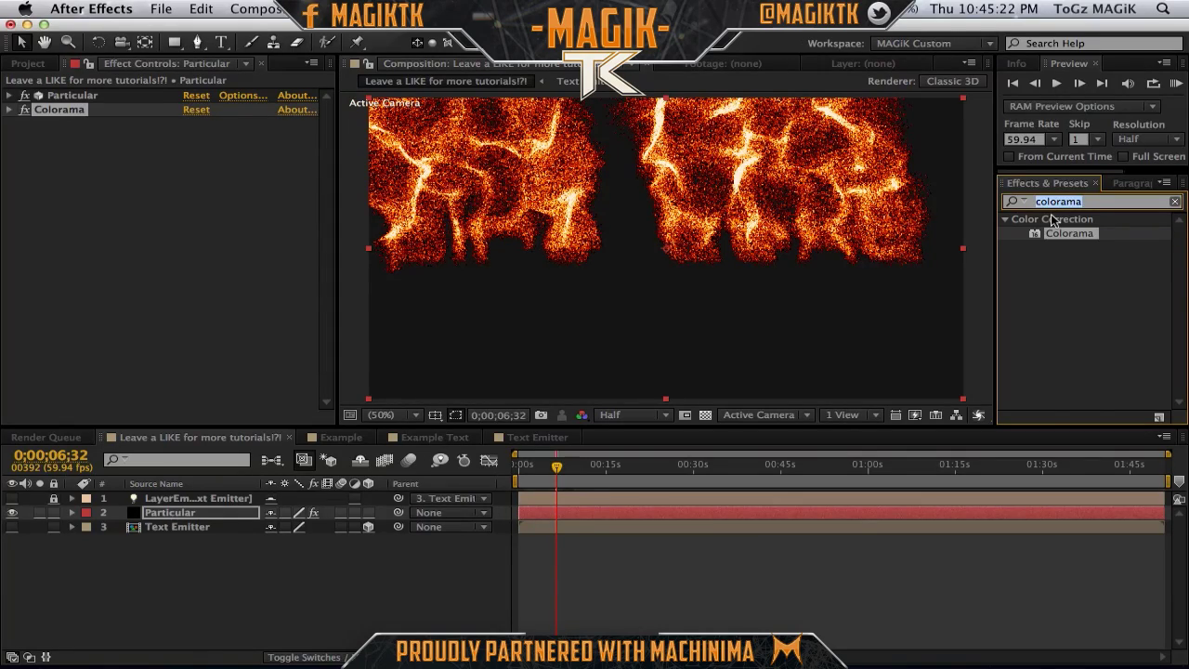
- Apply CC Vector Blur to the Particular layer
key("BackSpace")
type("cc ve")
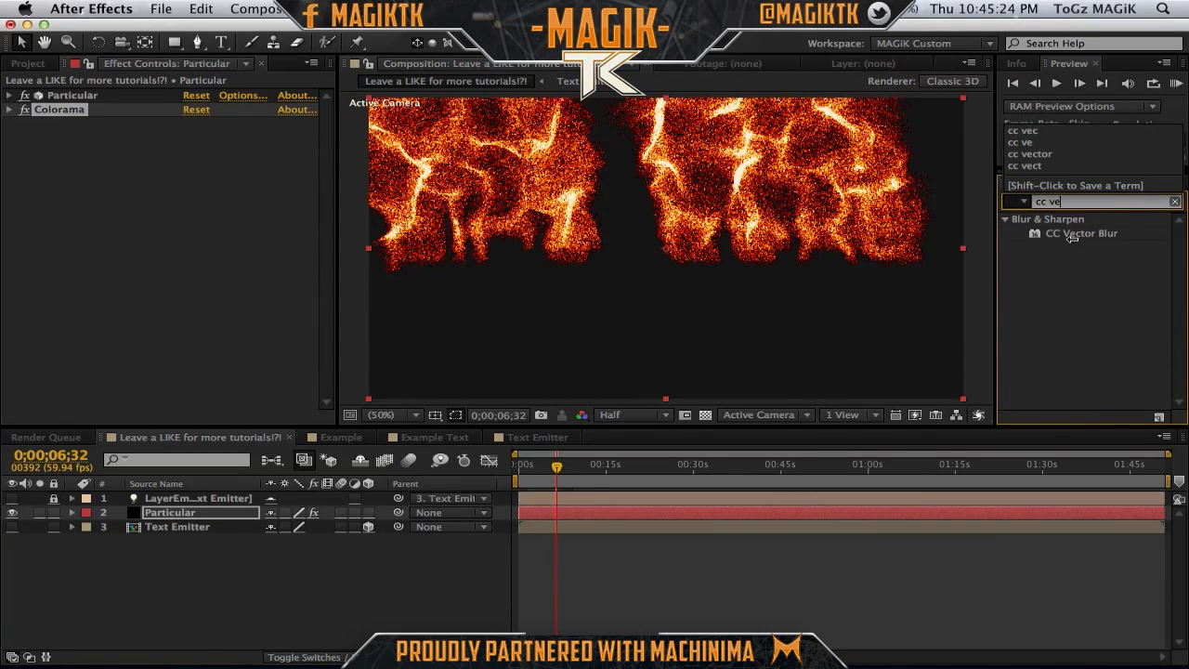
left_click_drag(1073, 234, 239, 331)
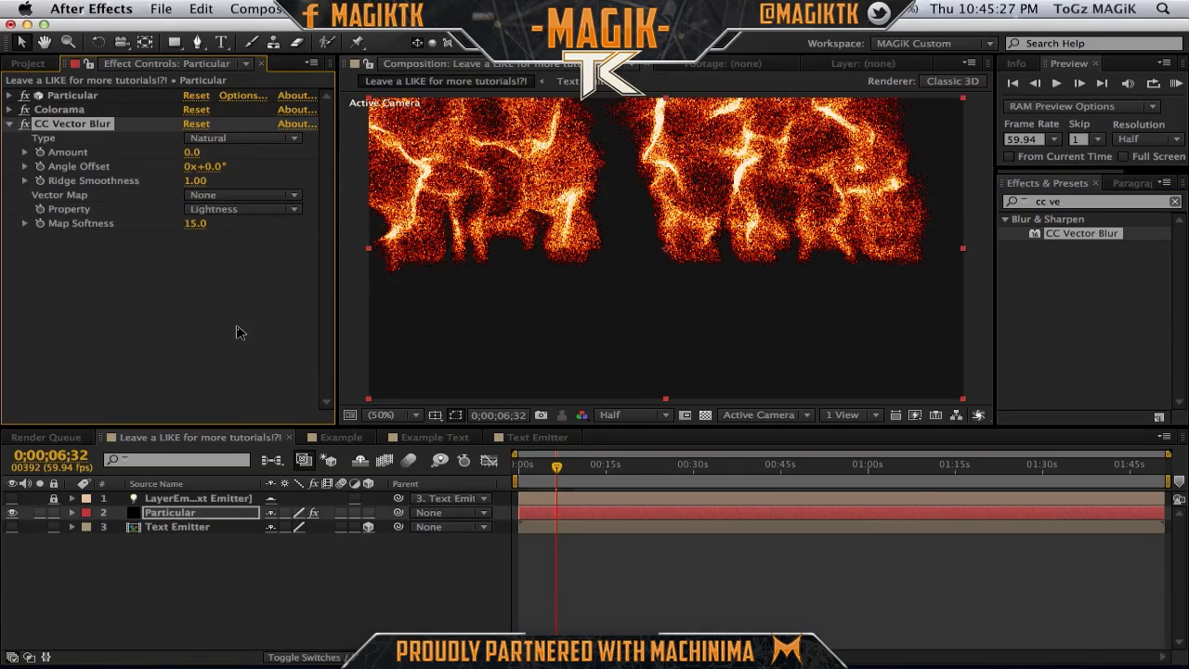
- Set CC Vector Blur's Type to Perpendicular and Amount to 5.0
key("Caps_Lock")
left_click(211, 139)
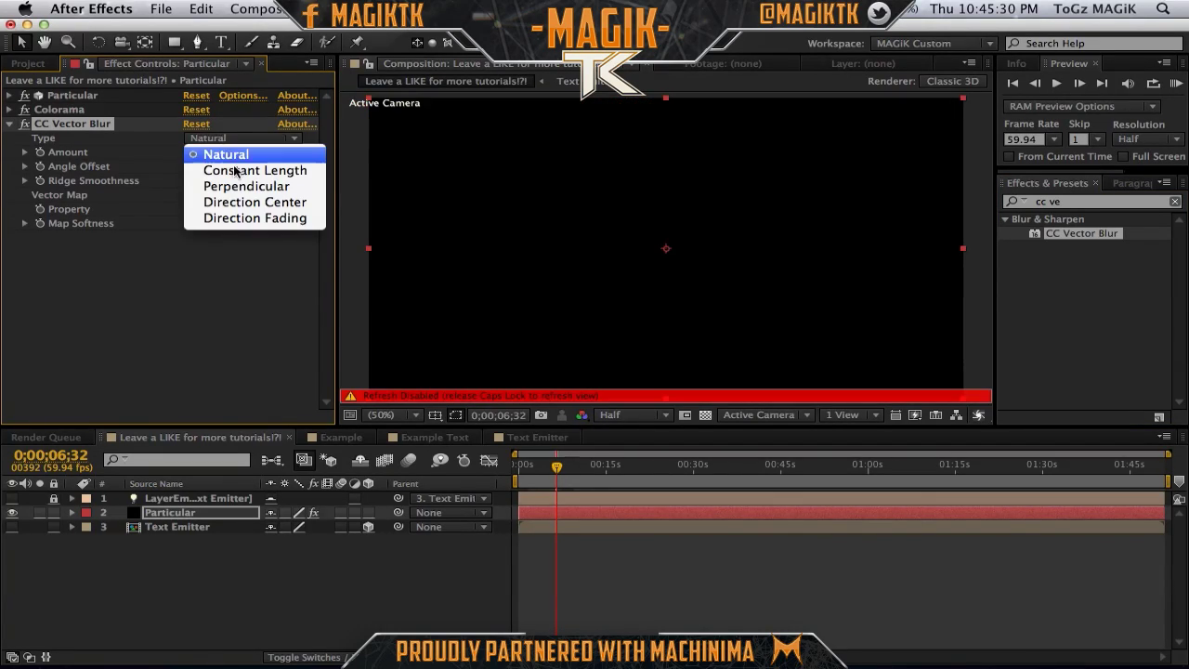
left_click(243, 185)
left_click(195, 151)
type("5")
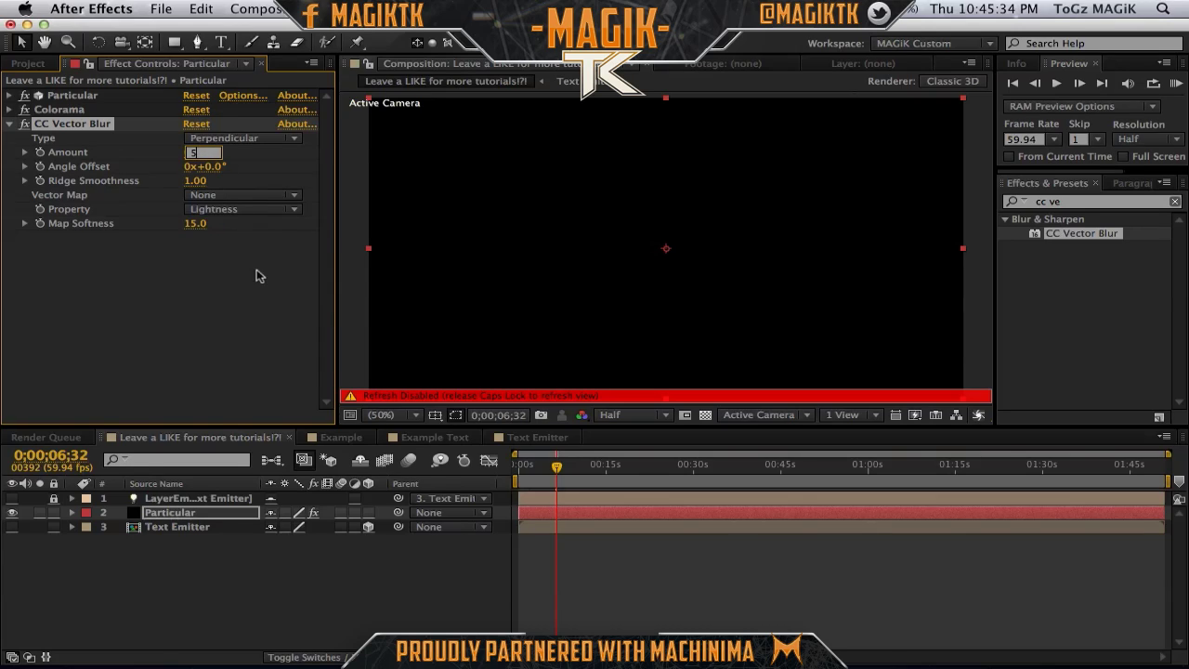
left_click(220, 149)
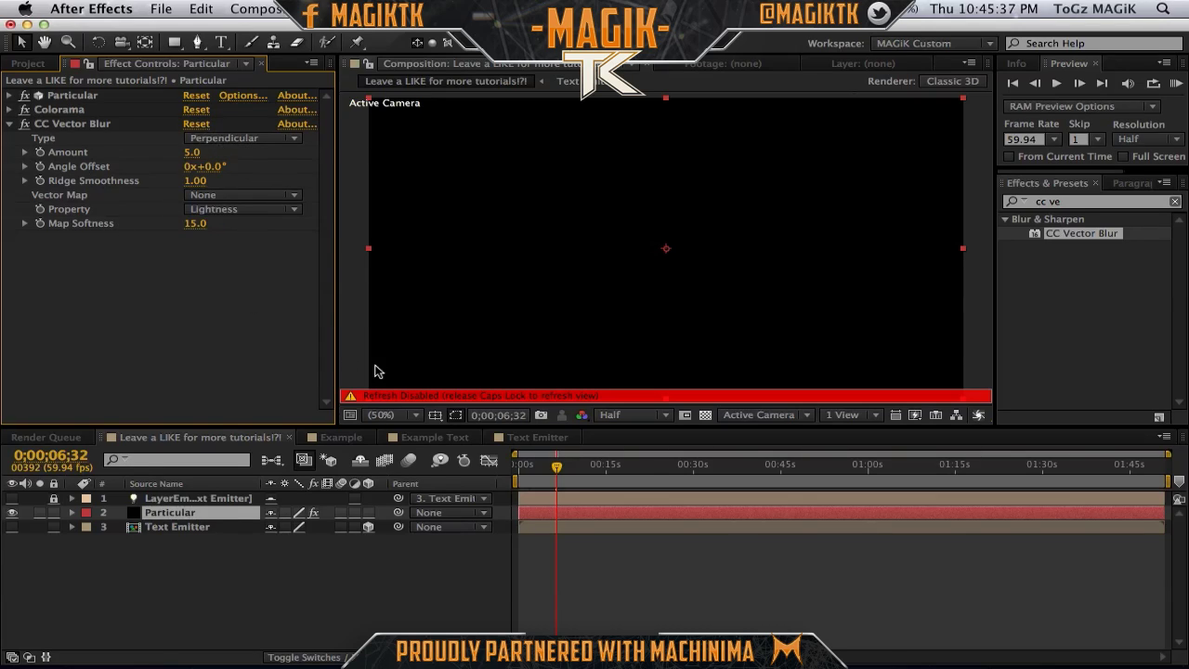
key("Caps_Lock")
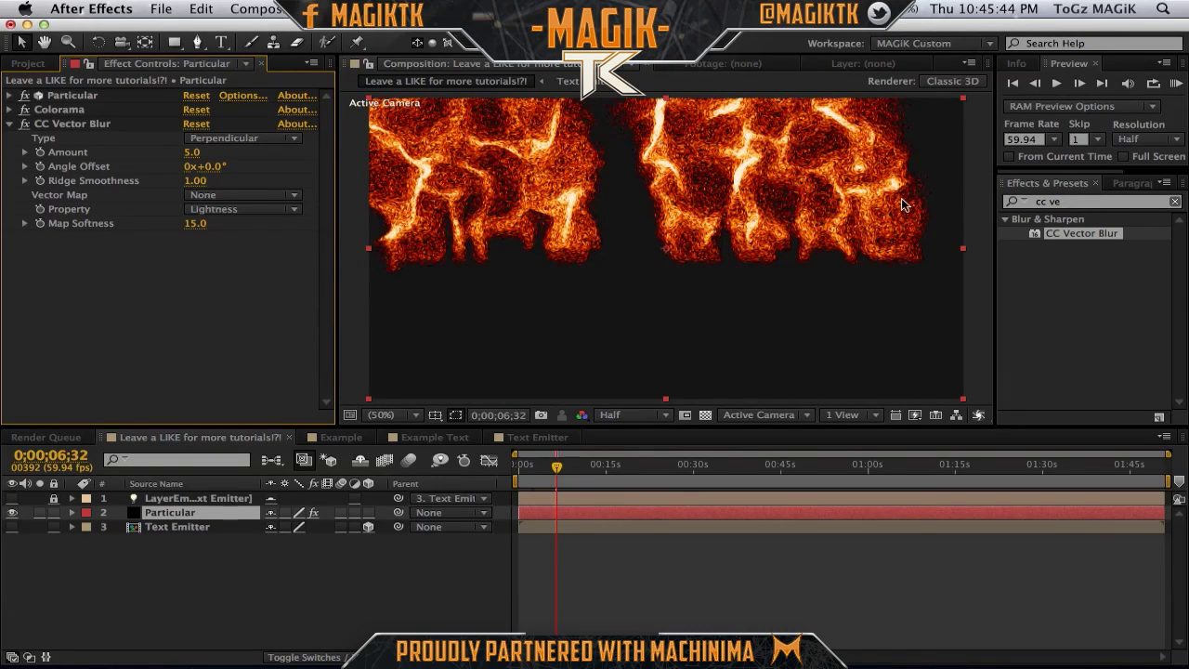
- Add a Gaussian Blur effect to the Particular layer
key("BackSpace")
key("BackSpace")
key("BackSpace")
key("BackSpace")
key("BackSpace")
type("gauss")
left_click(1075, 233)
left_click_drag(1075, 233, 260, 325)
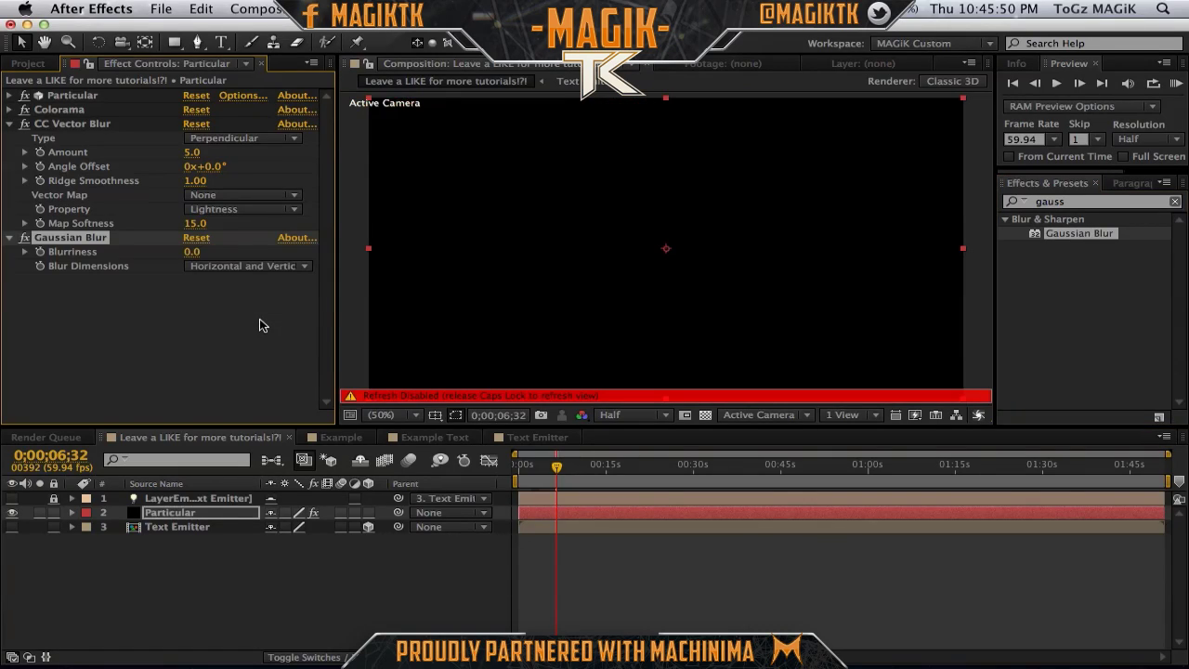
- Try Gaussian Blur Blurriness values of 2.0 and then 4.0
left_click(193, 252)
key("Return")
key("Caps_Lock")
left_click(201, 254)
type("4")
key("Return")
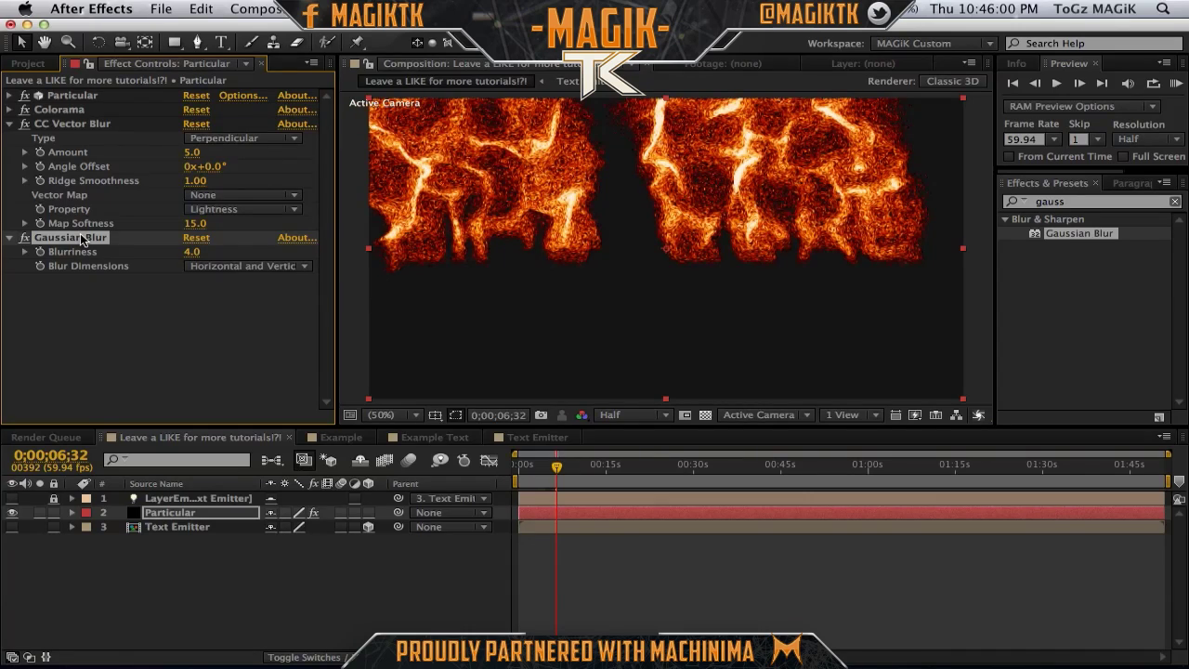
- Replace the Gaussian Blur with a fresh one at Blurriness 1.0 and collapse both blurs
key("Delete")
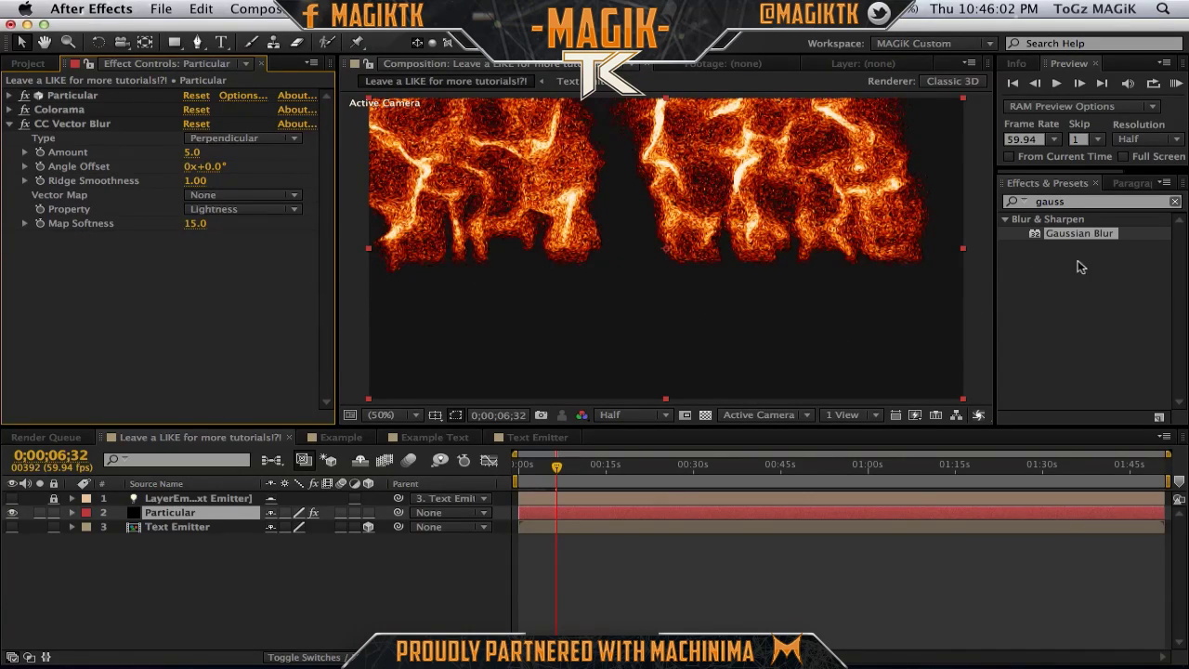
left_click_drag(1080, 236, 247, 243)
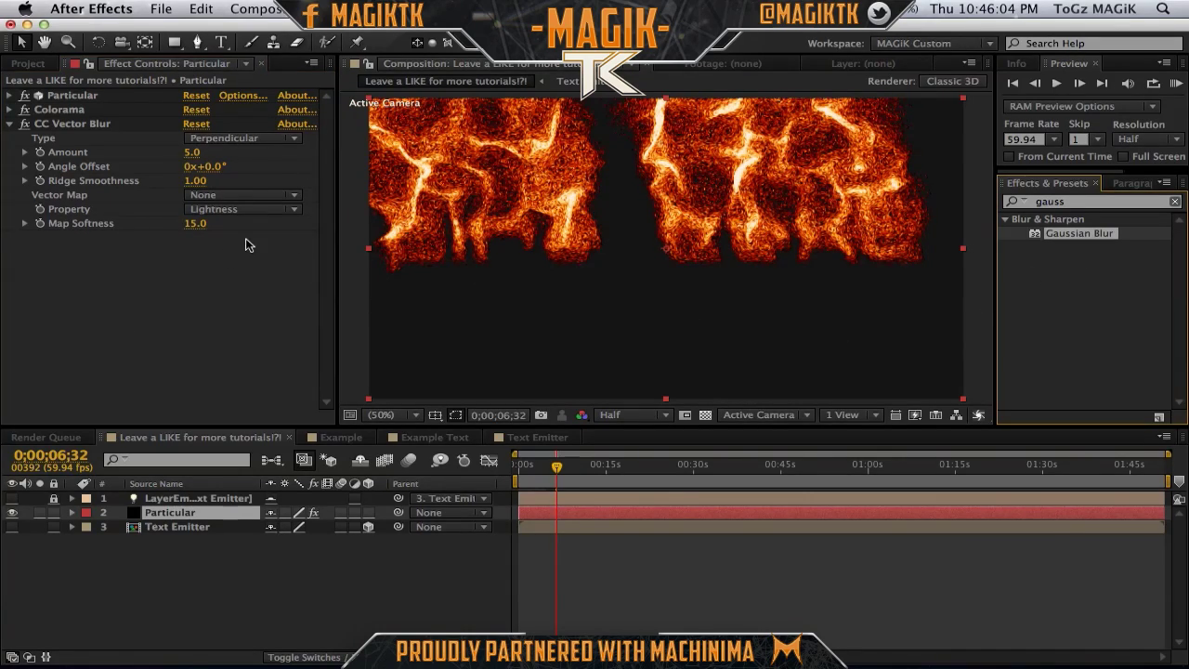
left_click(195, 252)
type("1")
key("Return")
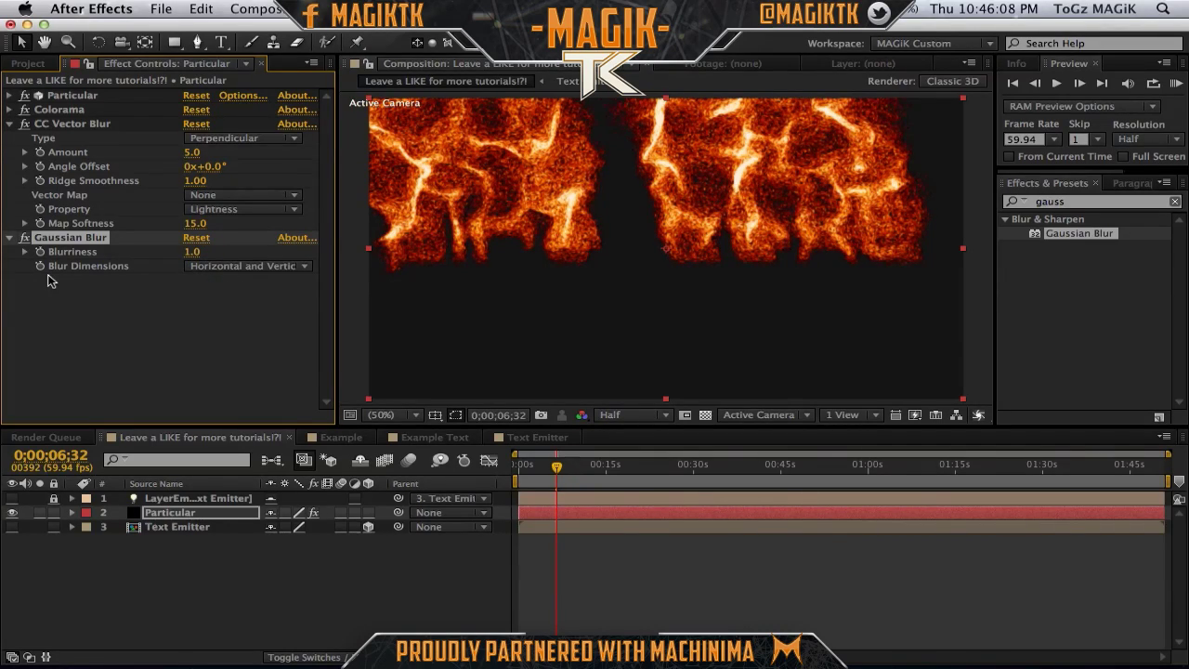
left_click(9, 123)
left_click(10, 138)
- Show the Text Emitter layer and move it above the Particular layer
left_click(12, 527)
left_click_drag(207, 527, 203, 505)
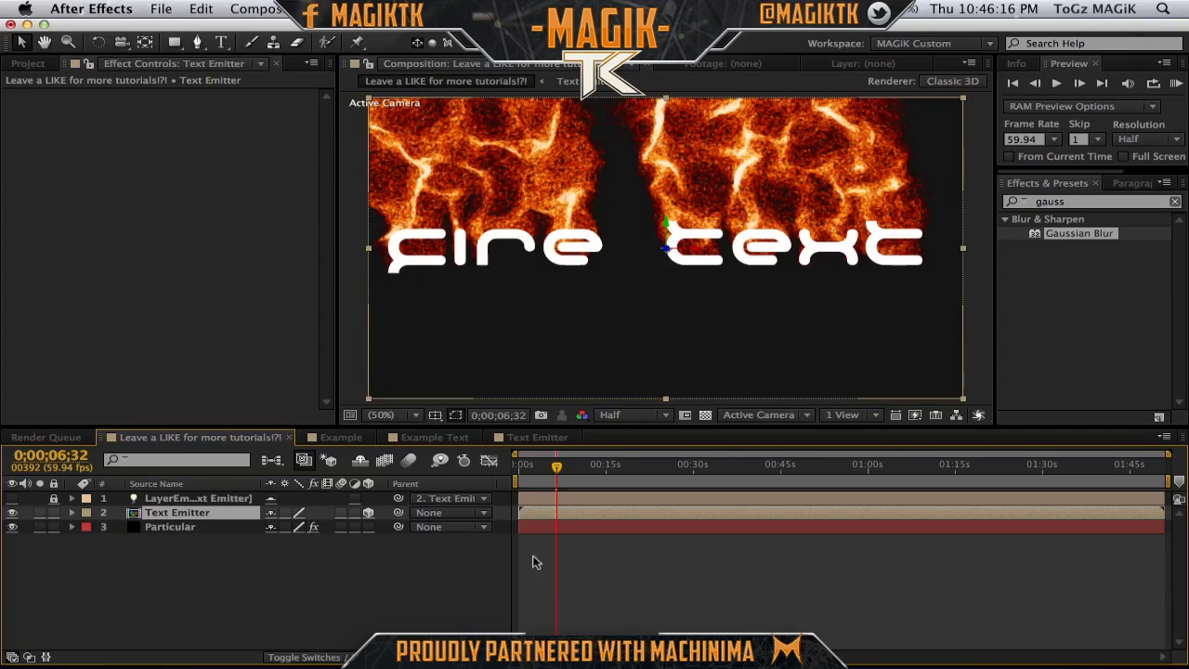
left_click(663, 570)
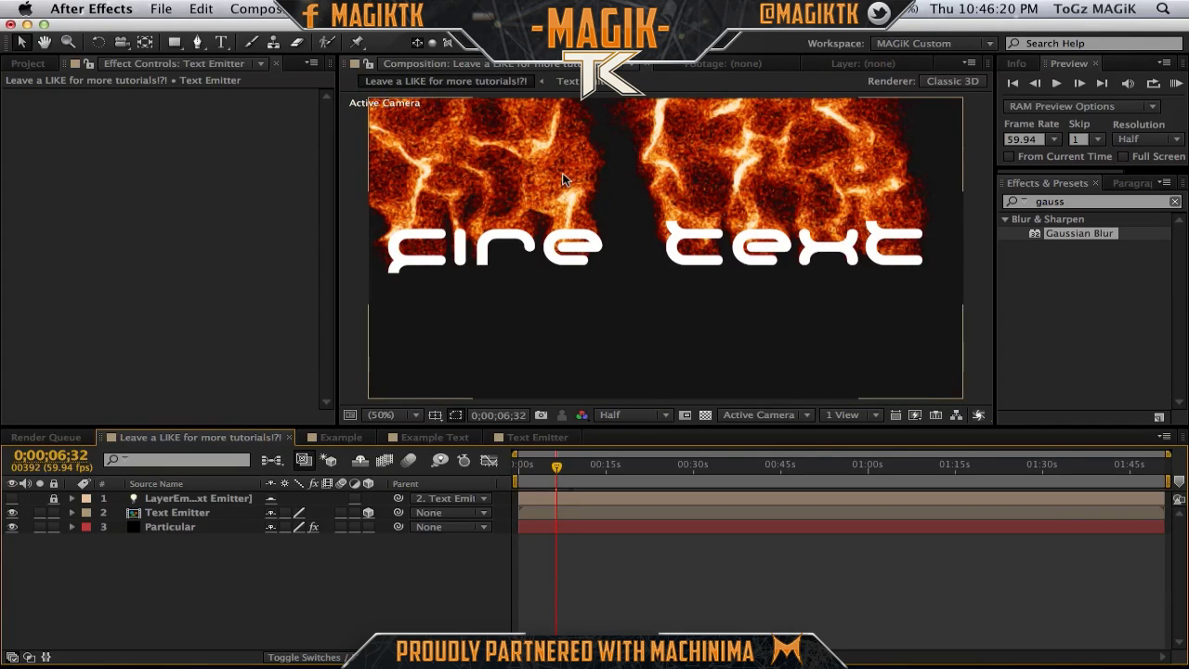
- Expand the Particular effect's Particle group, collapsing the Emitter settings
left_click(222, 528)
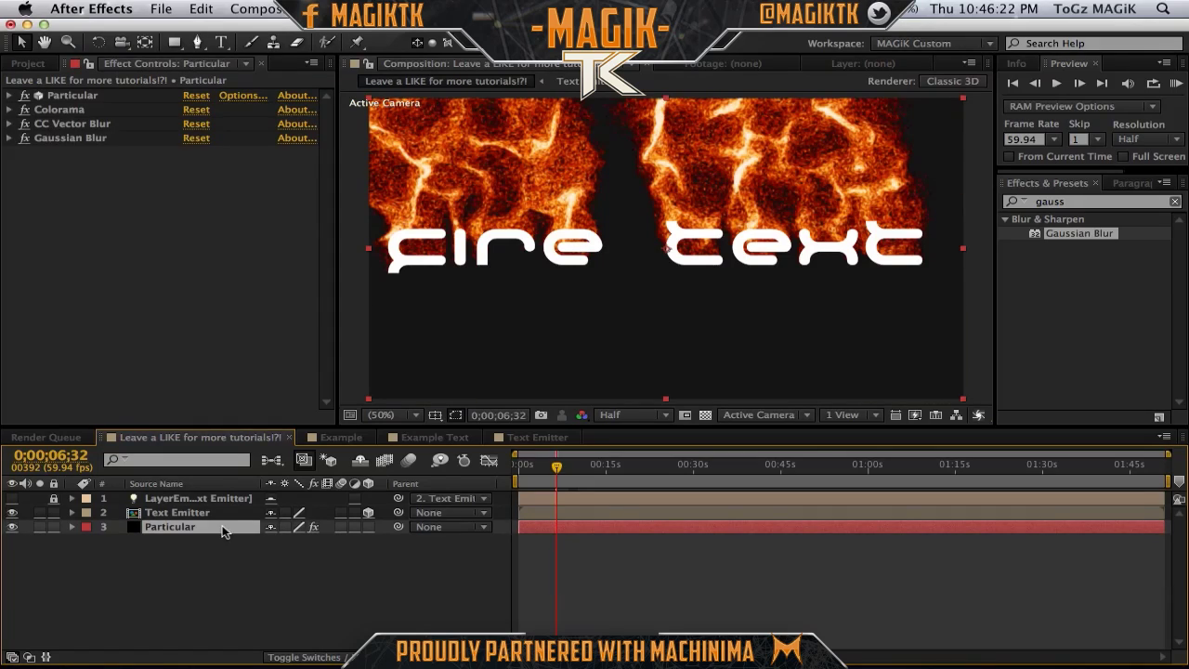
left_click(10, 96)
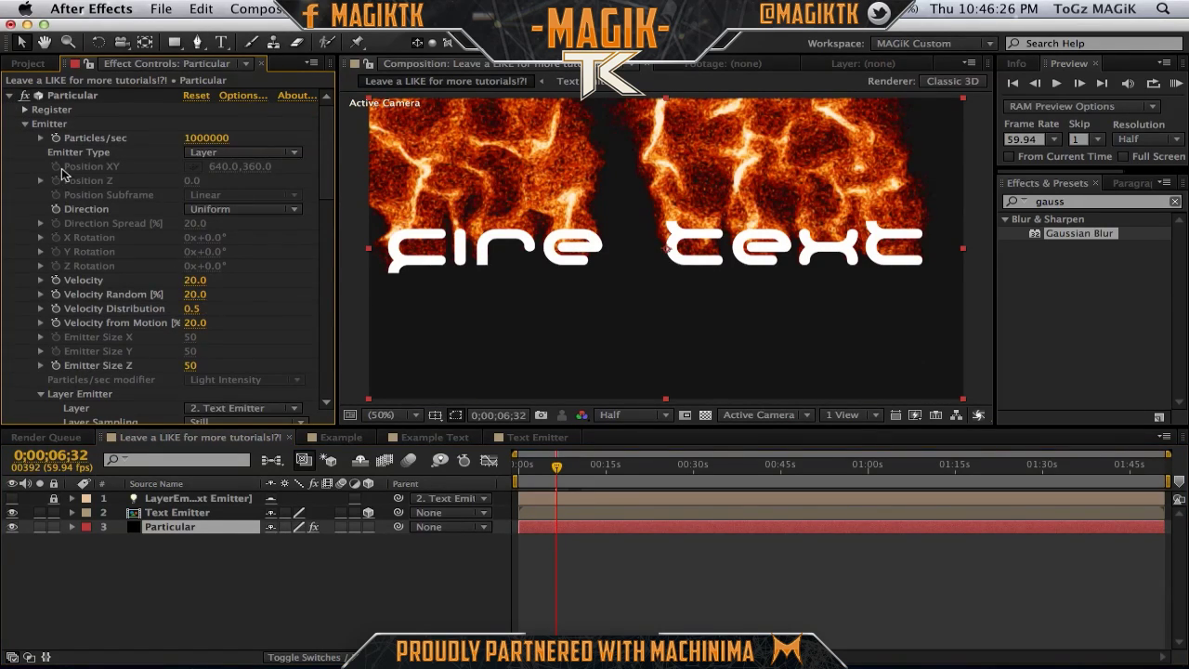
left_click(26, 123)
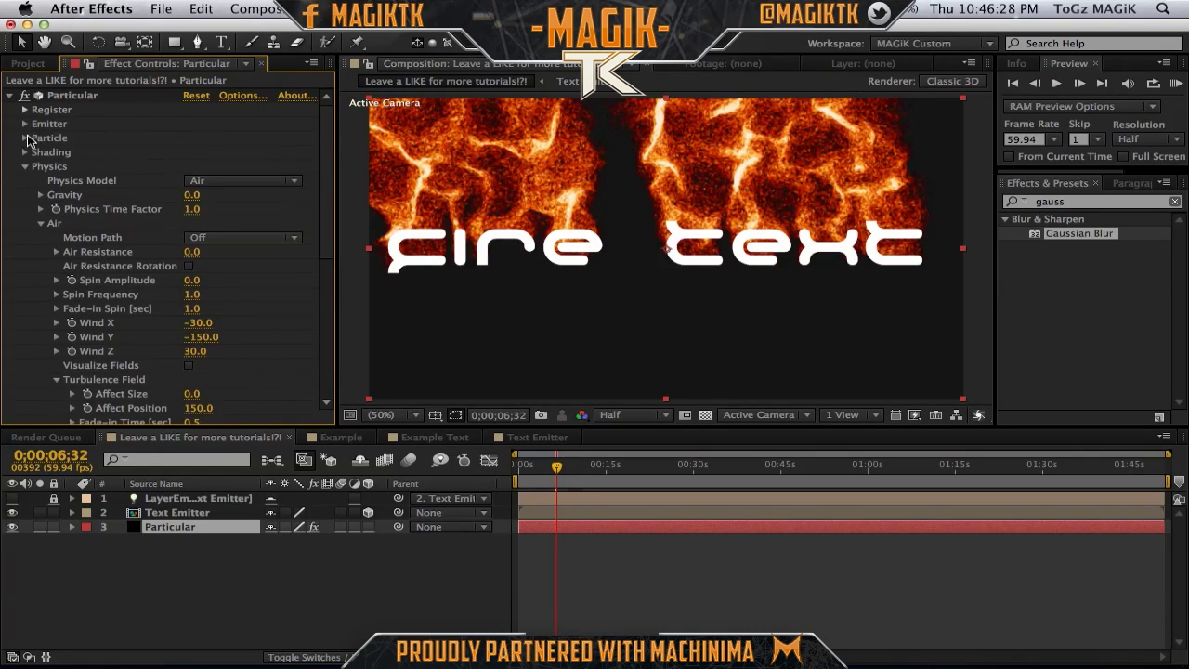
left_click(26, 137)
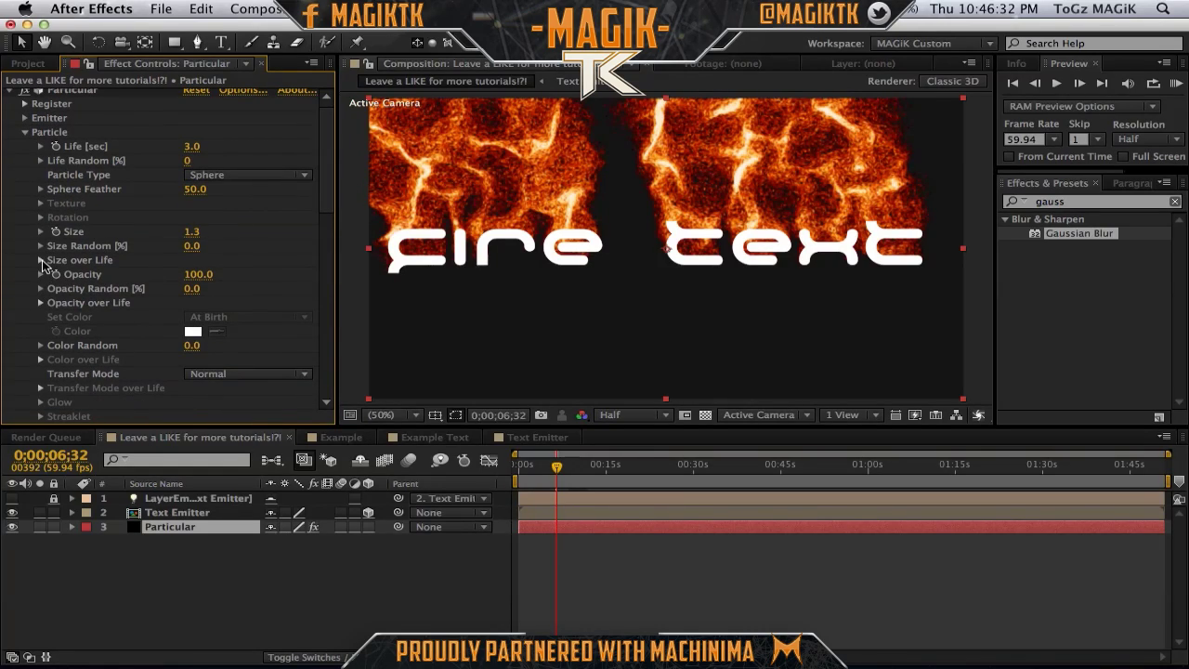
- Set Size over Life and Opacity over Life to the falling-ramp preset
left_click(41, 260)
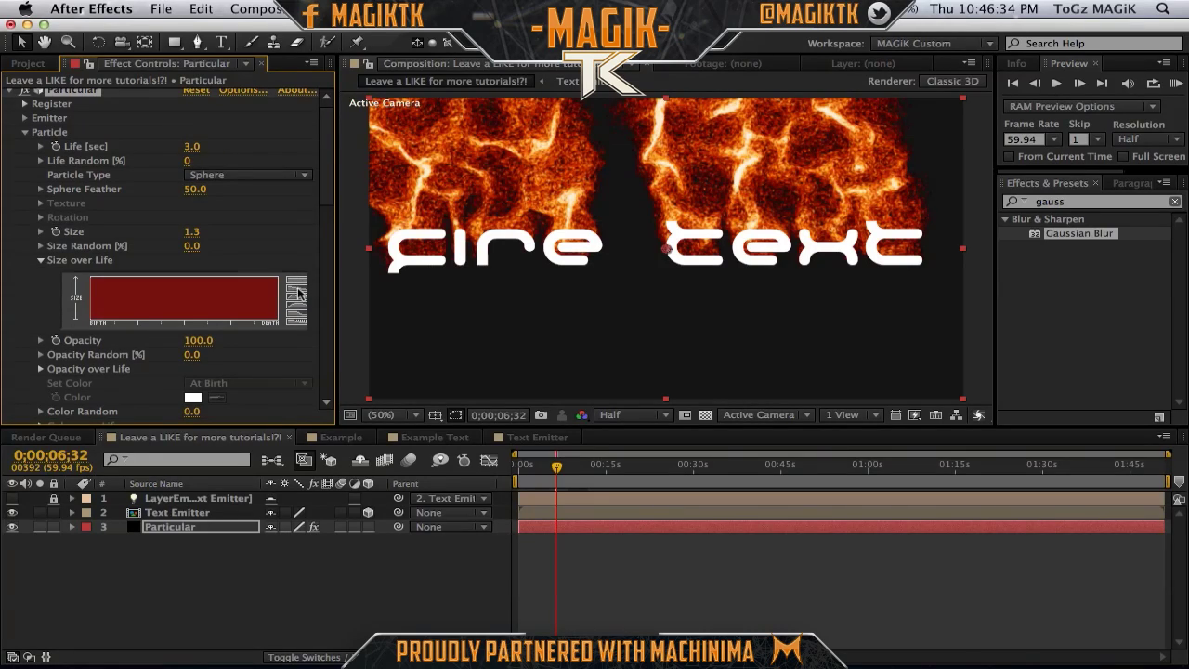
left_click(297, 290)
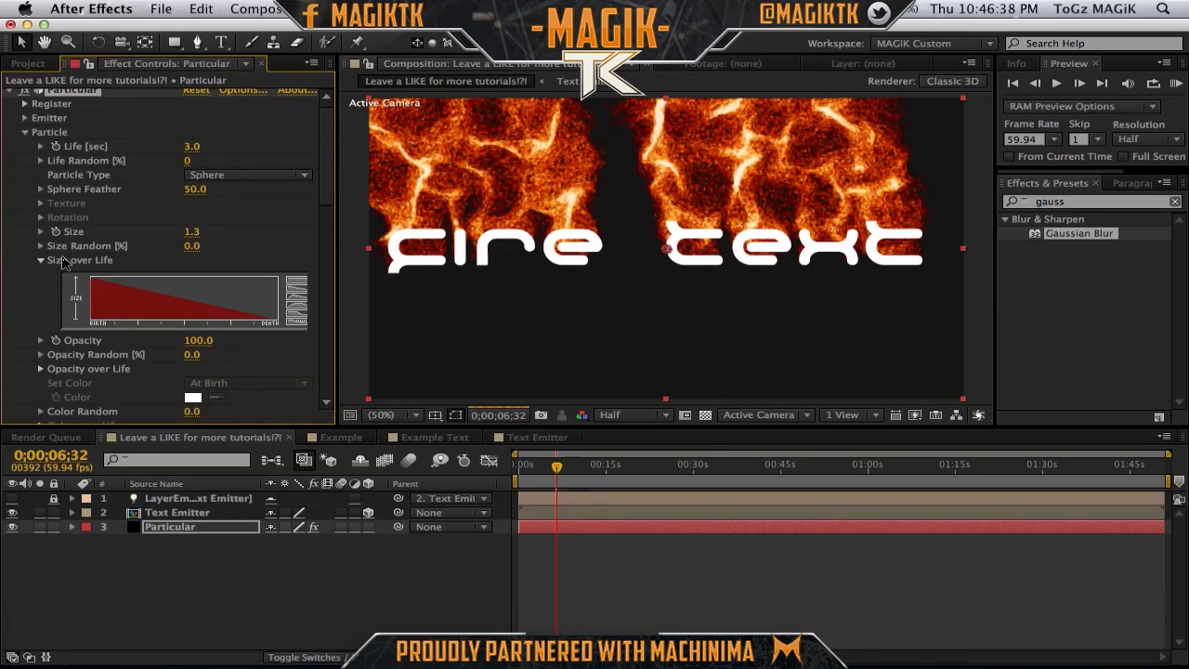
left_click(41, 369)
scroll(46, 377, "down", 1)
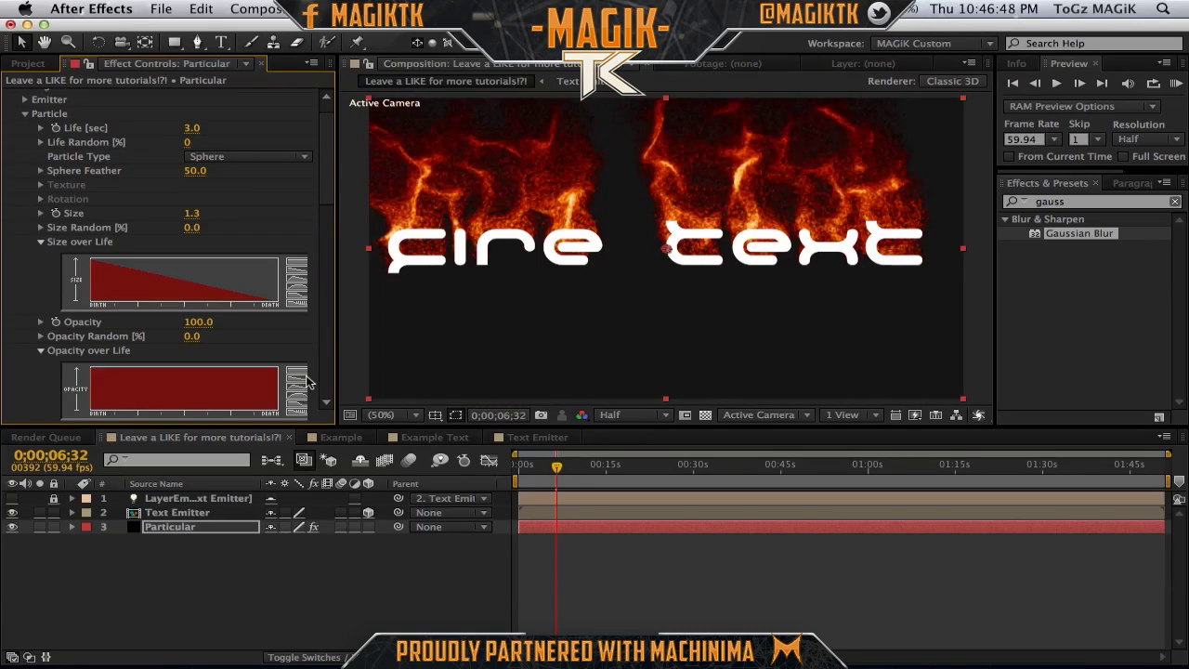
left_click(306, 377)
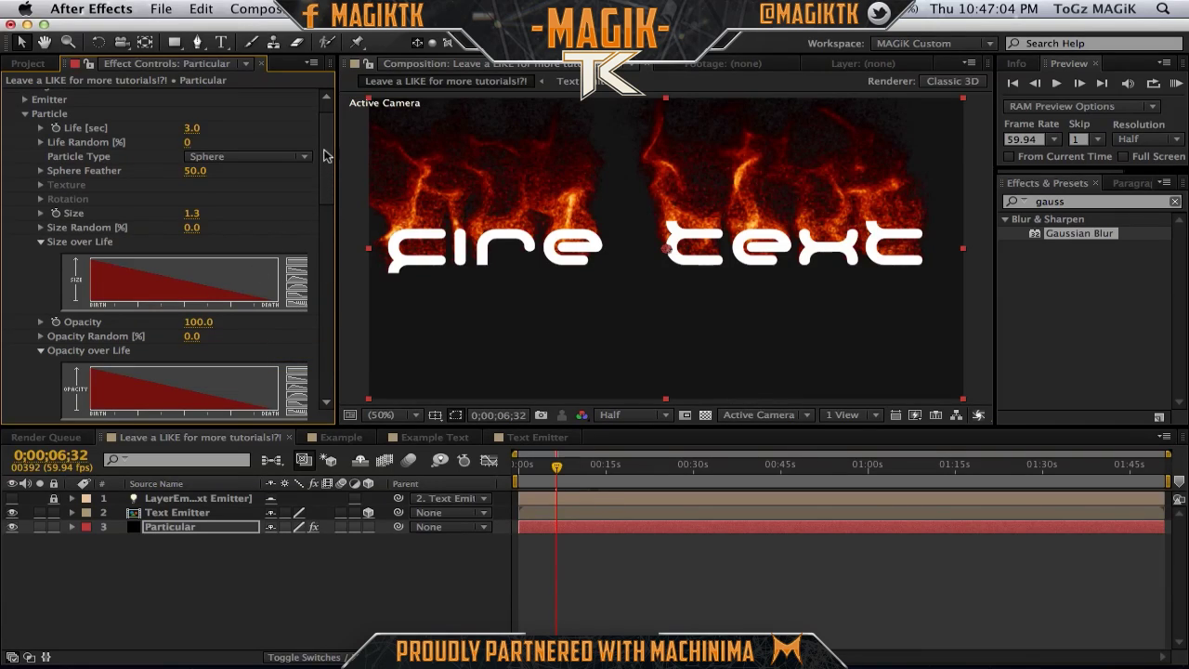
scroll(329, 139, "up", 1)
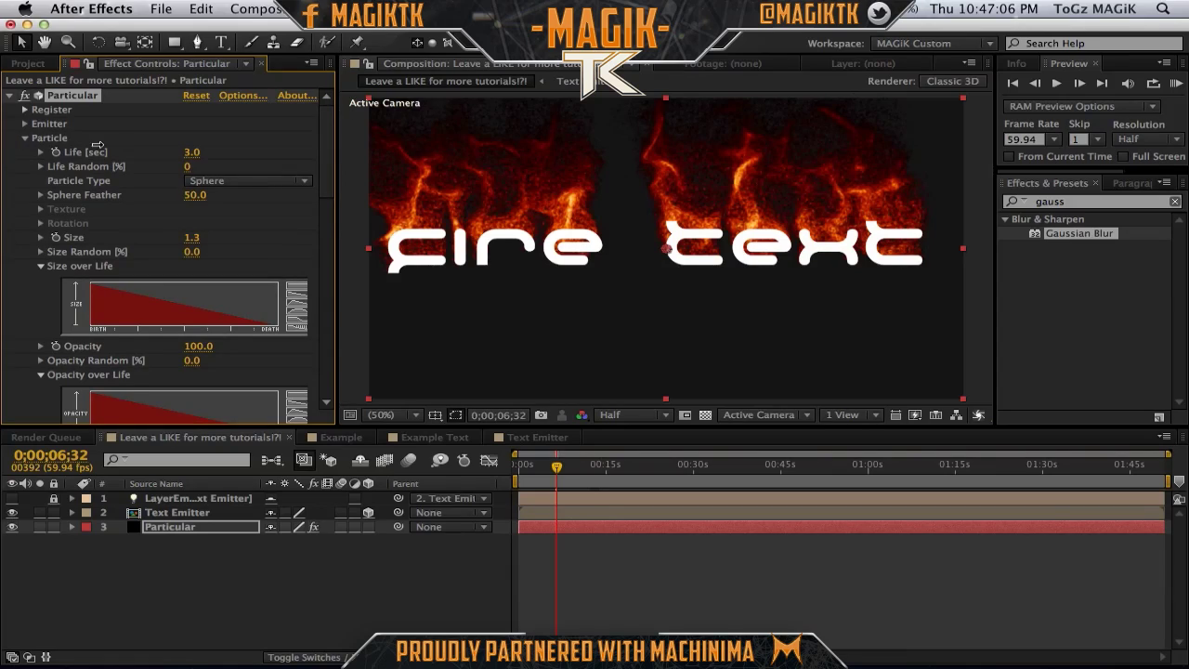
- Change the particle Size to 1.6 and collapse the Particular effect
left_click(25, 139)
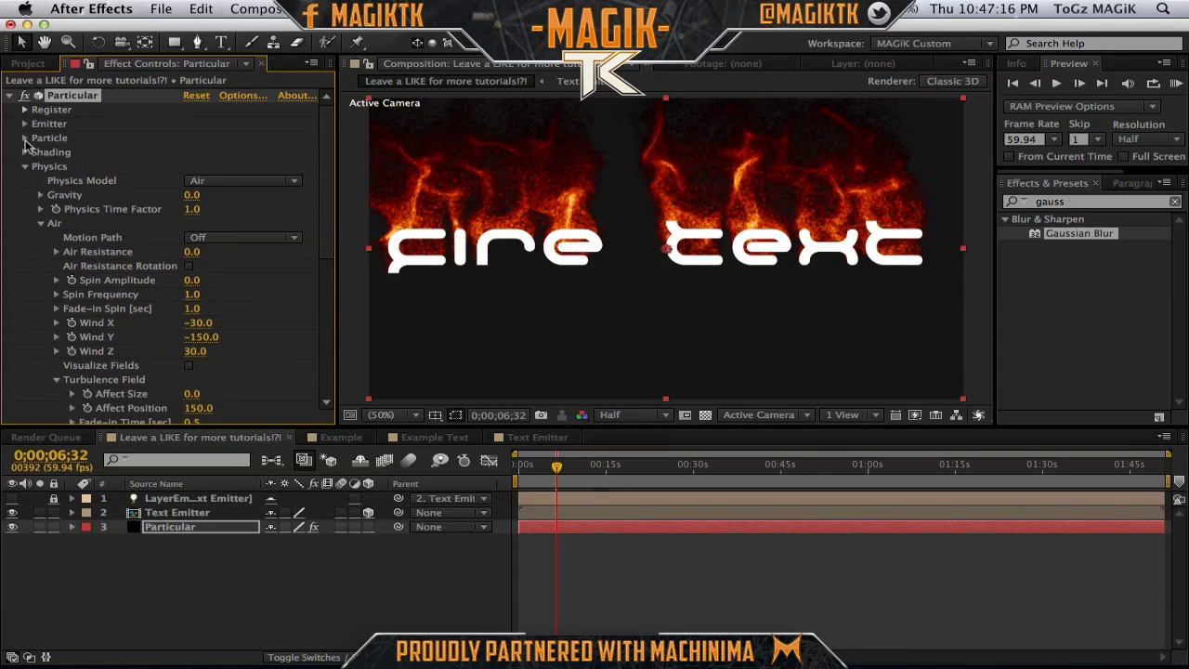
left_click(25, 140)
left_click(193, 196)
type("1.6")
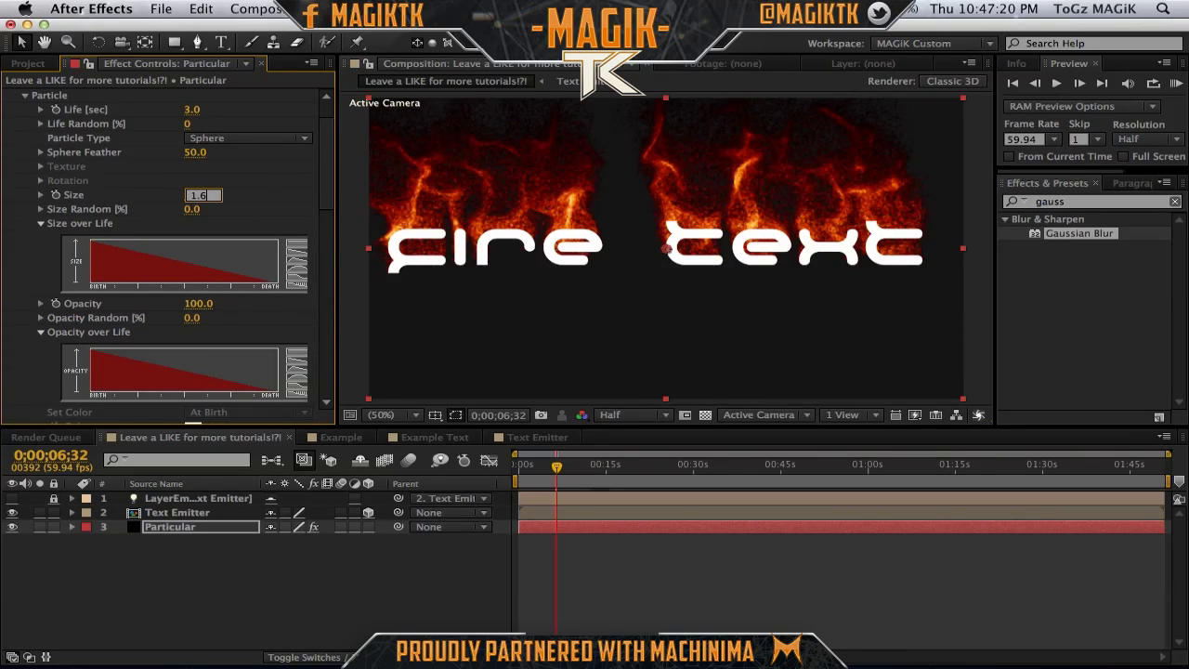
key("Return")
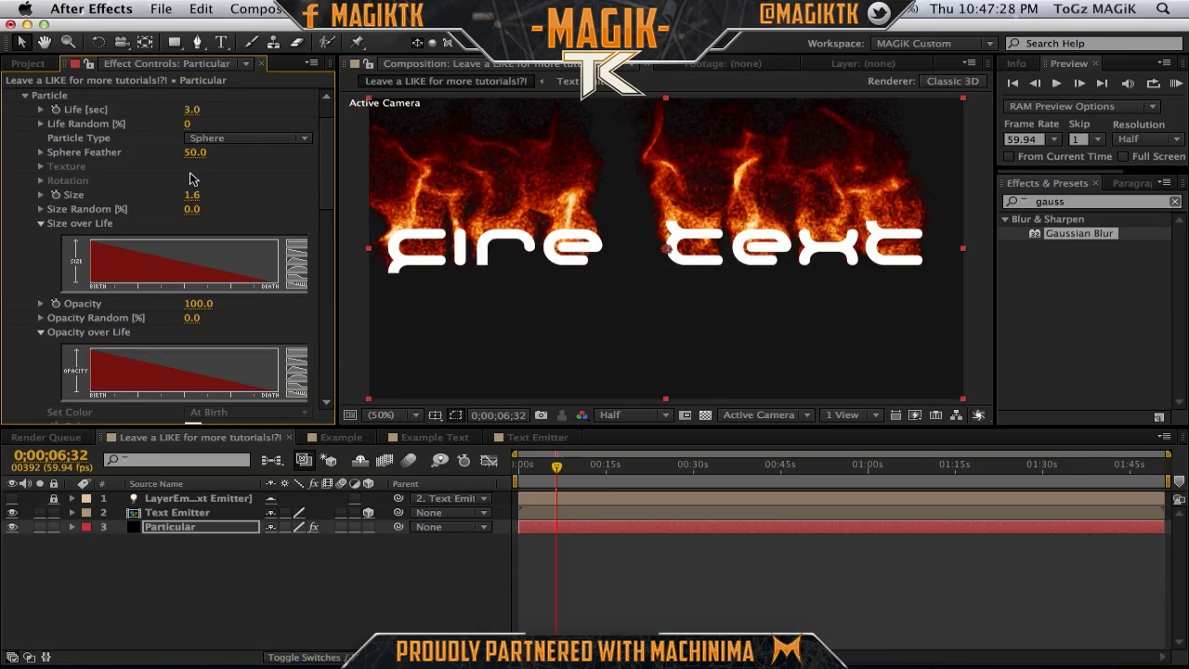
scroll(197, 221, "up", 3)
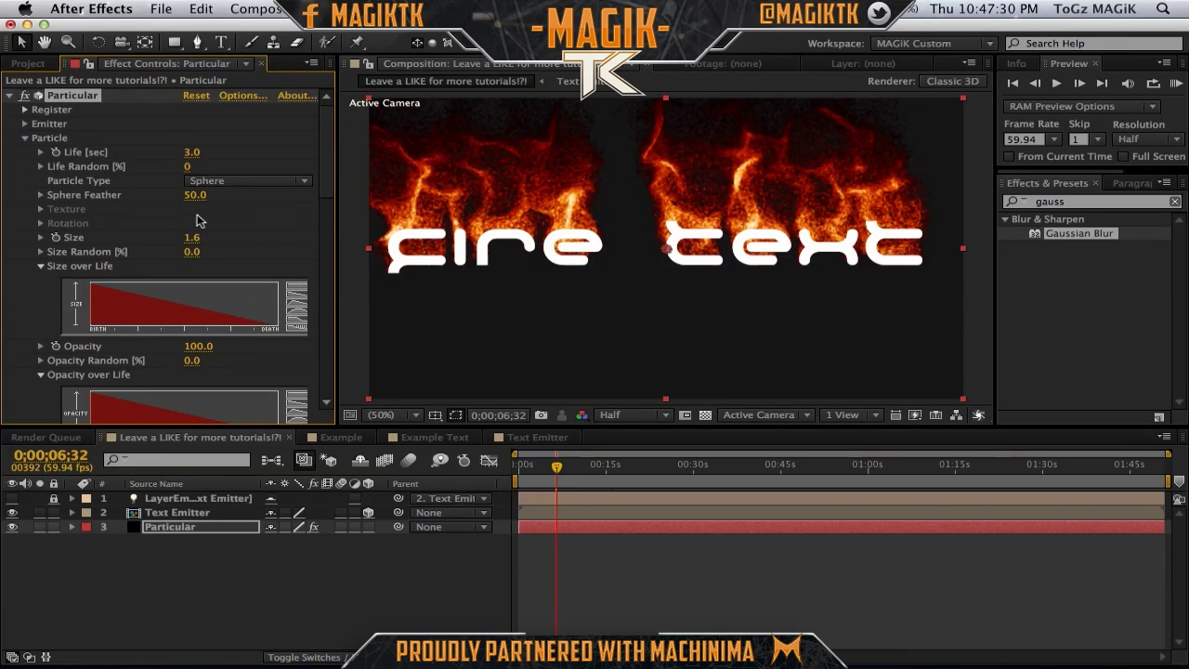
left_click(8, 95)
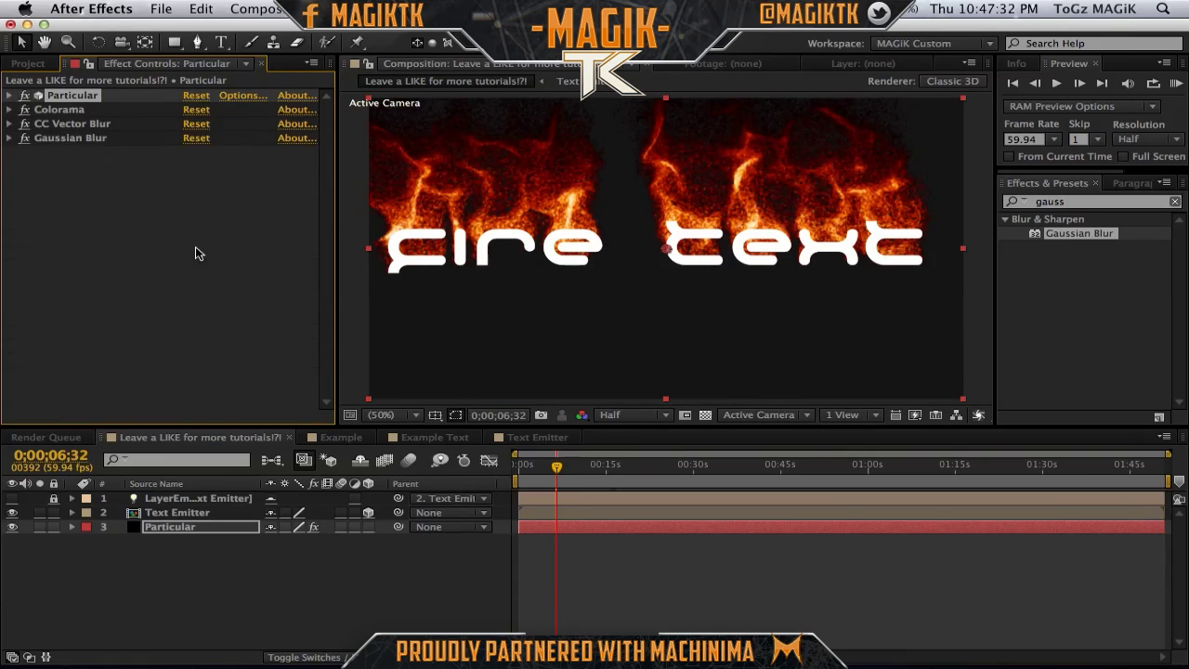
- Apply the Trapcode Shine effect to the Text Emitter layer
left_click(164, 262)
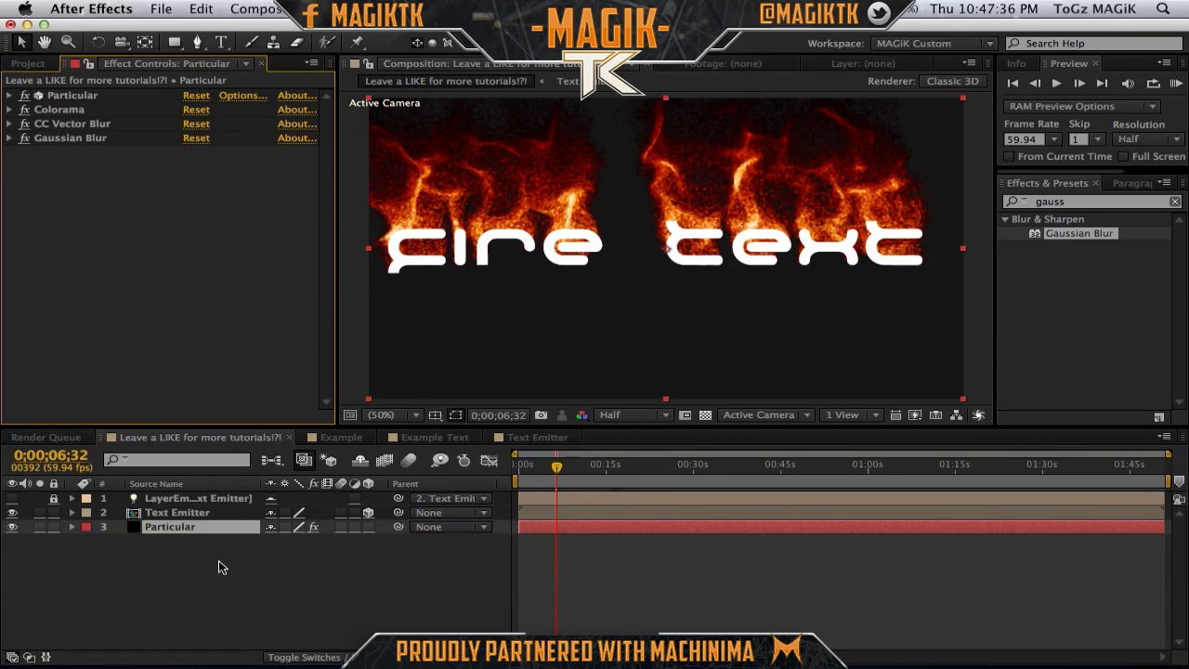
left_click(212, 513)
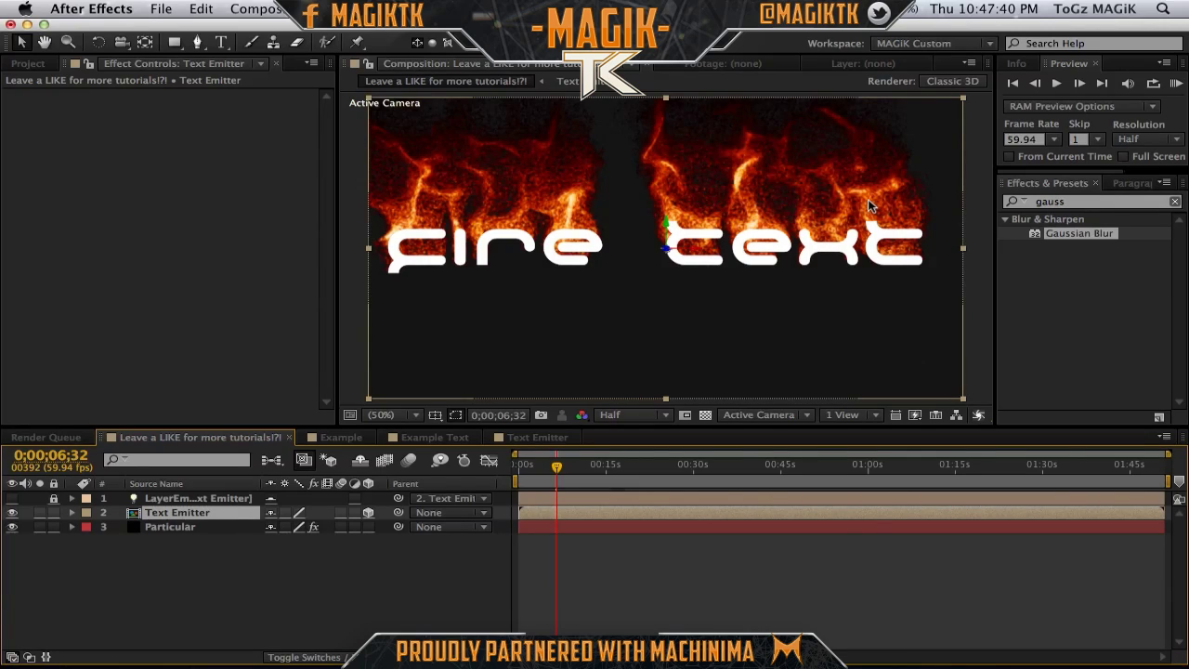
key("super+5")
type("shine")
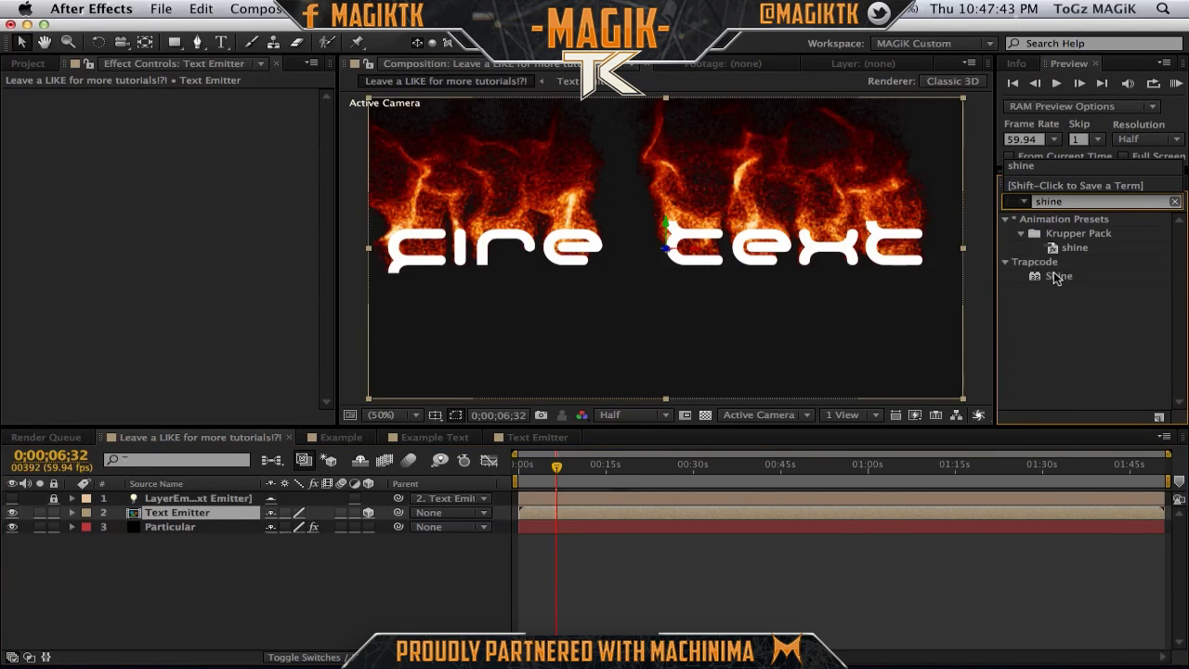
left_click_drag(1059, 276, 195, 518)
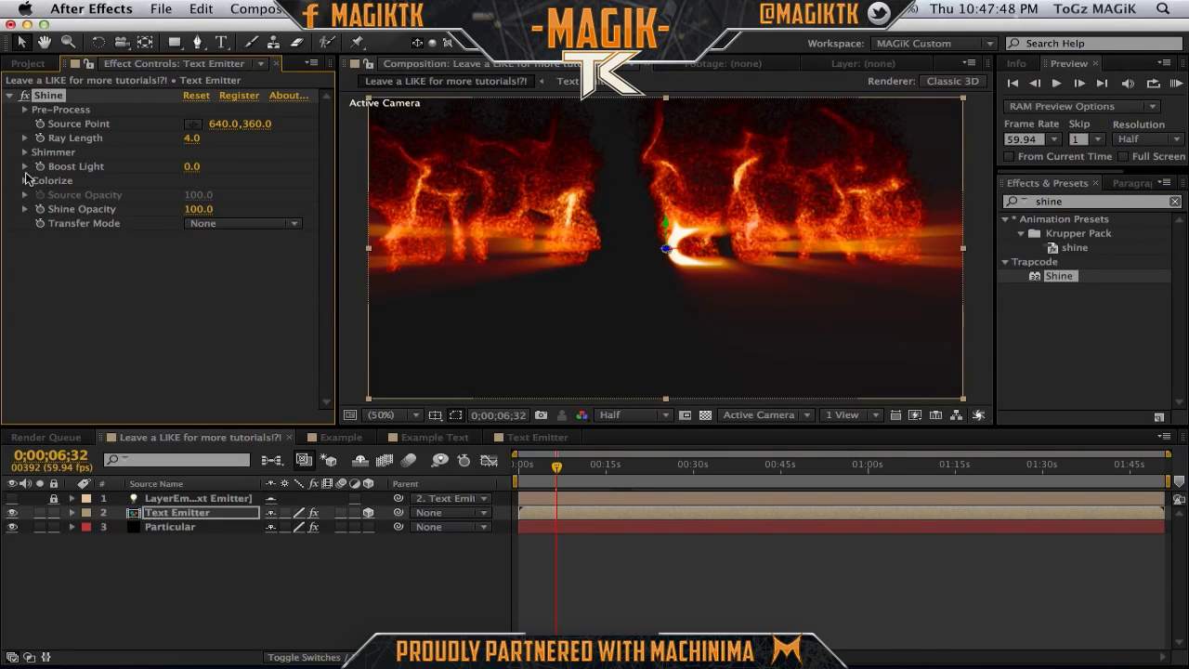
- Give Shine the Fire colorize preset, Add transfer mode and Source Point 609,360
left_click(26, 182)
left_click(236, 196)
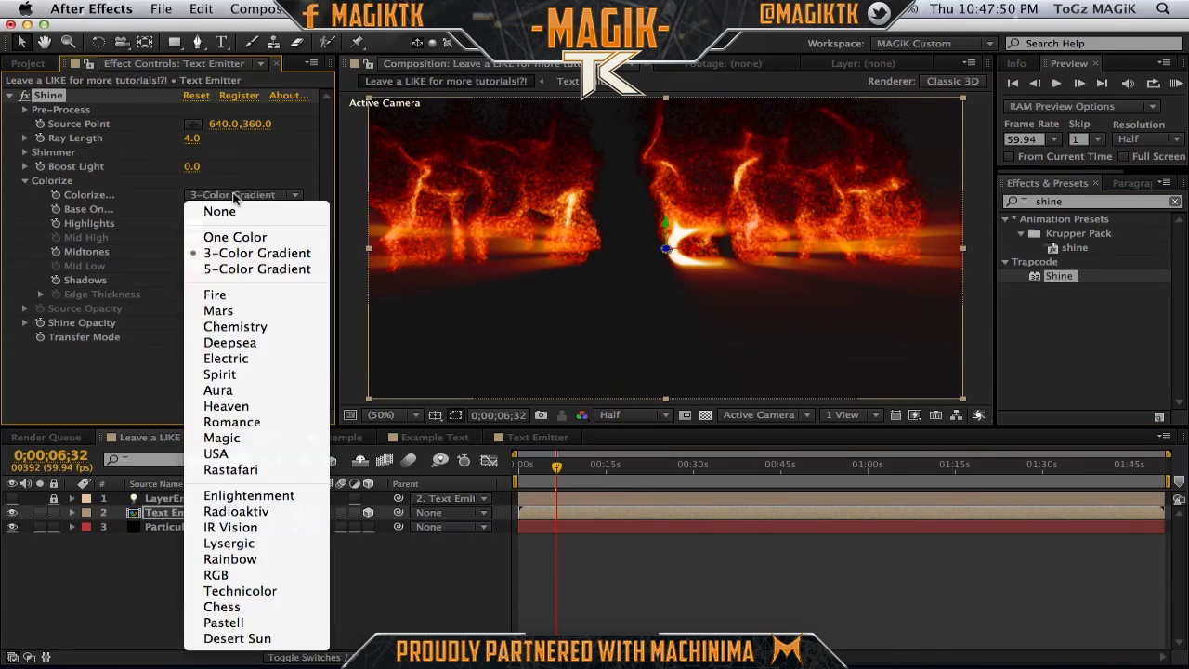
left_click(246, 302)
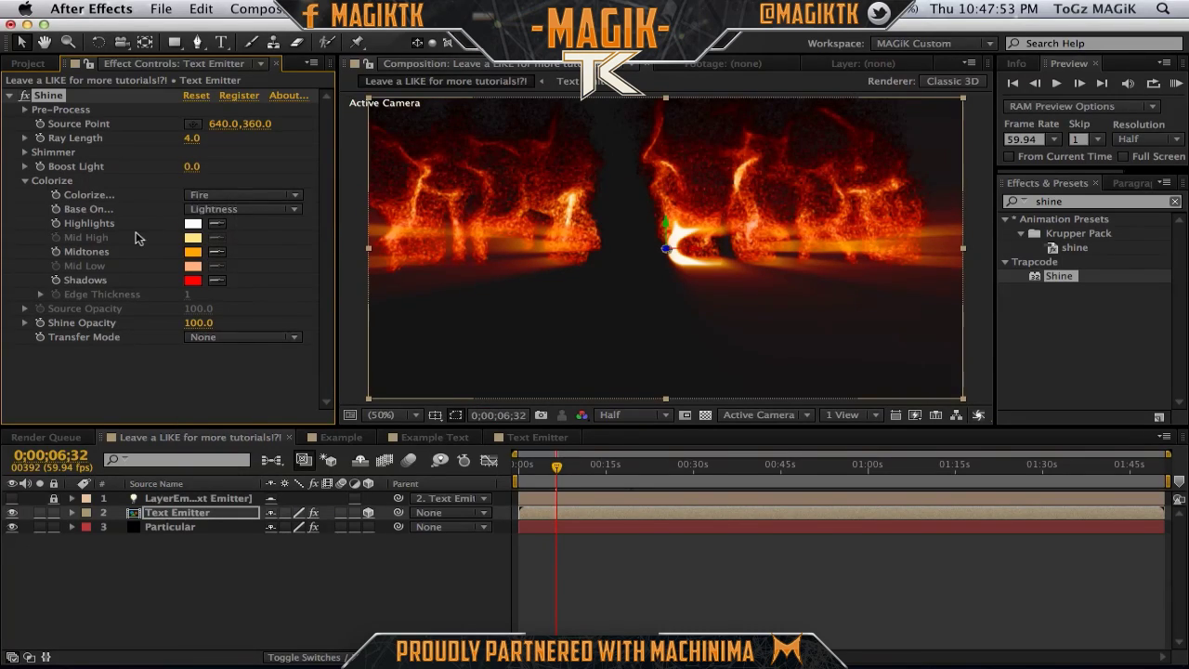
left_click(213, 336)
left_click(223, 378)
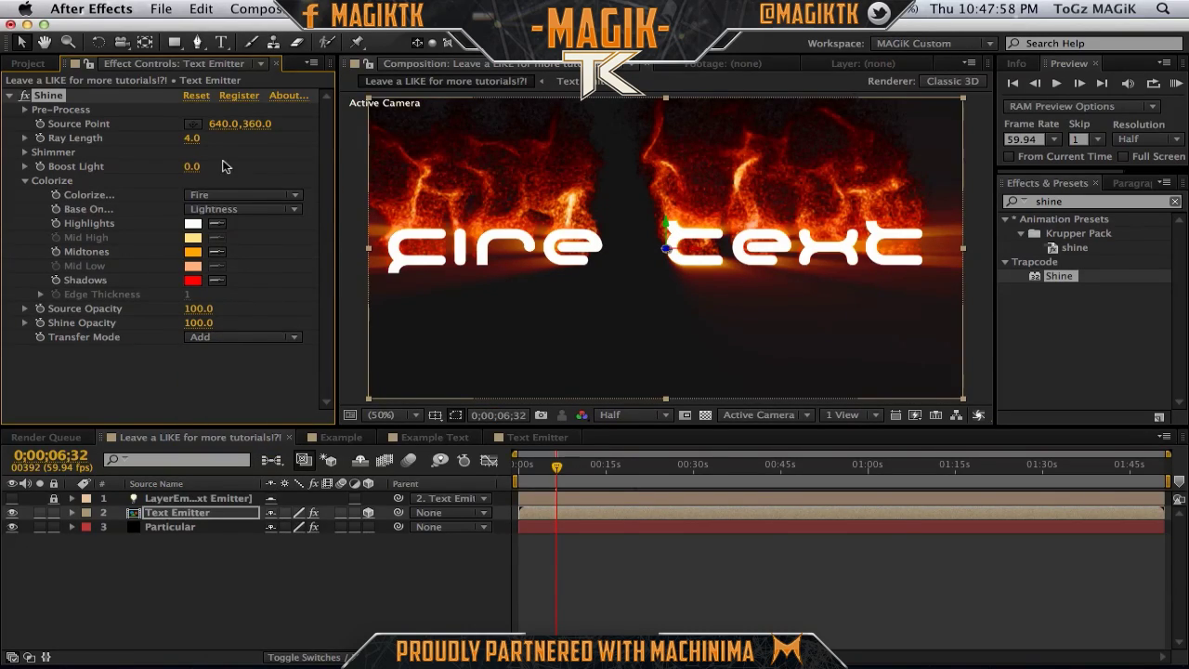
left_click_drag(219, 130, 191, 132)
left_click(666, 597)
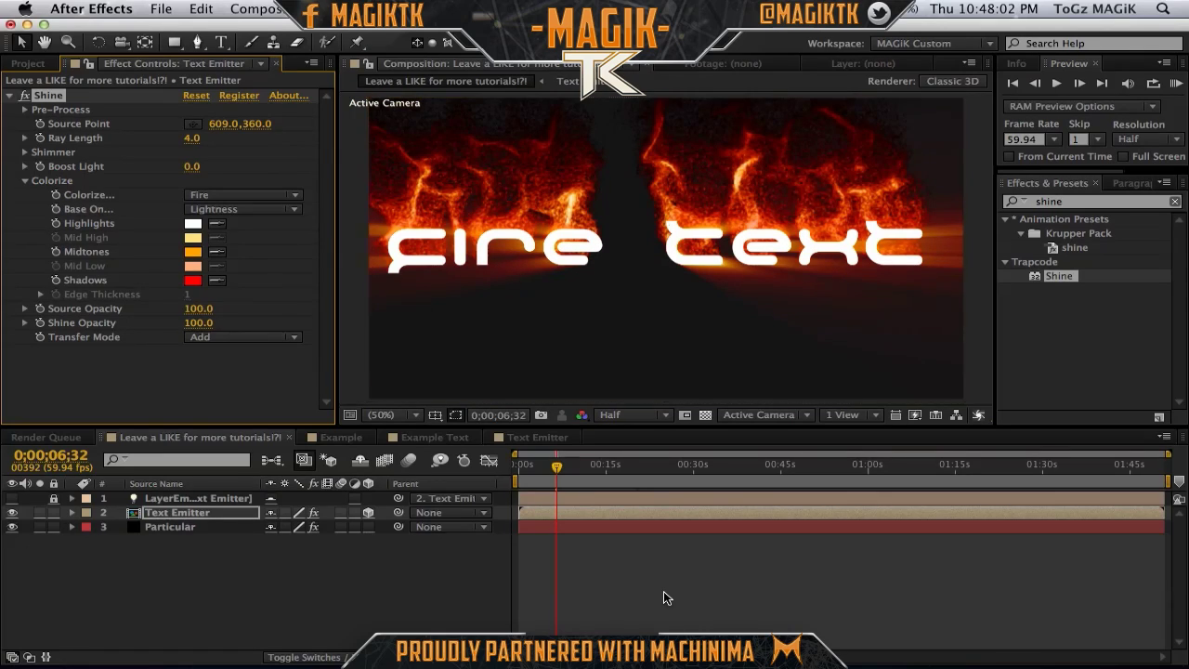
left_click(666, 340)
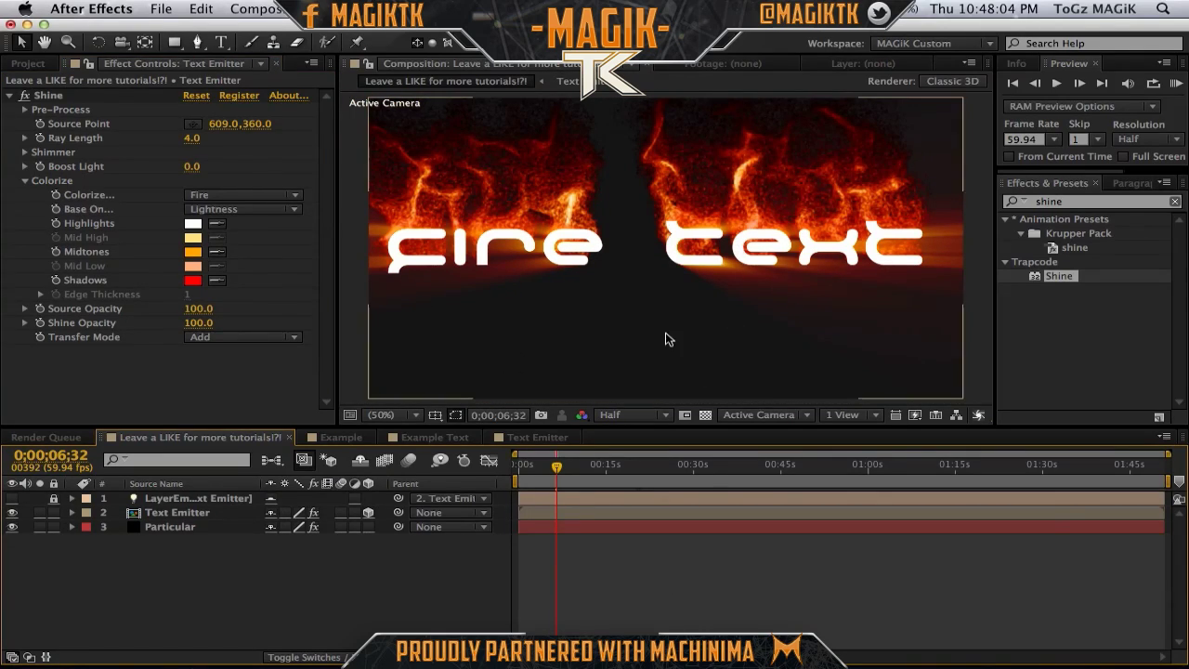
key("grave")
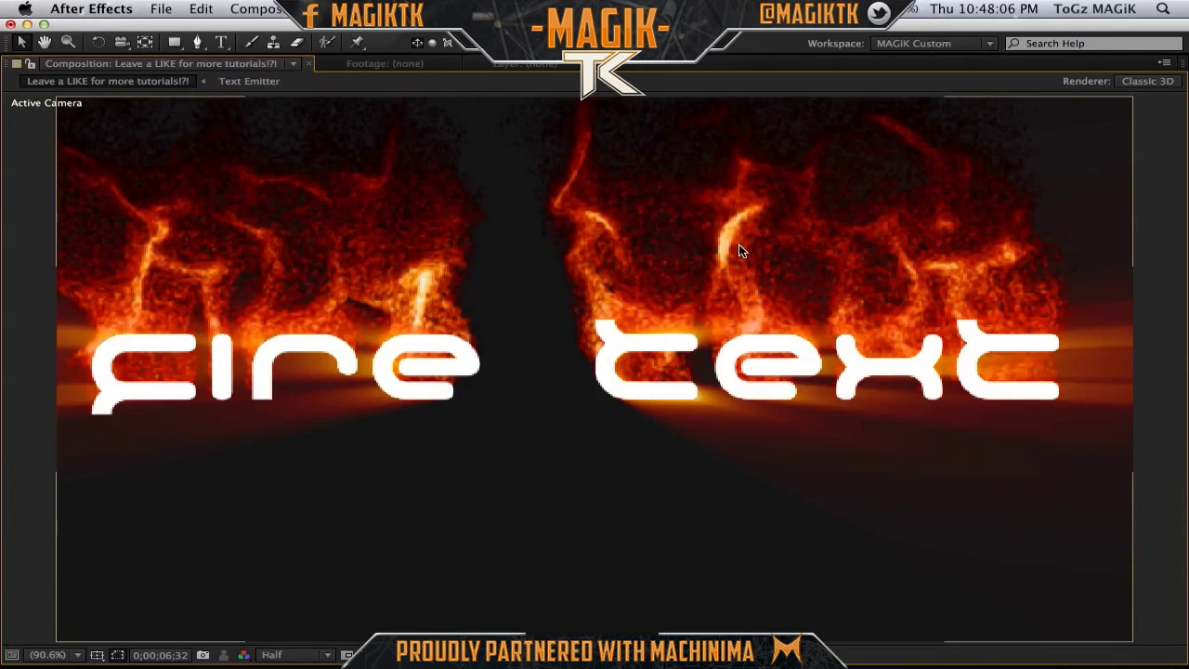
key("grave")
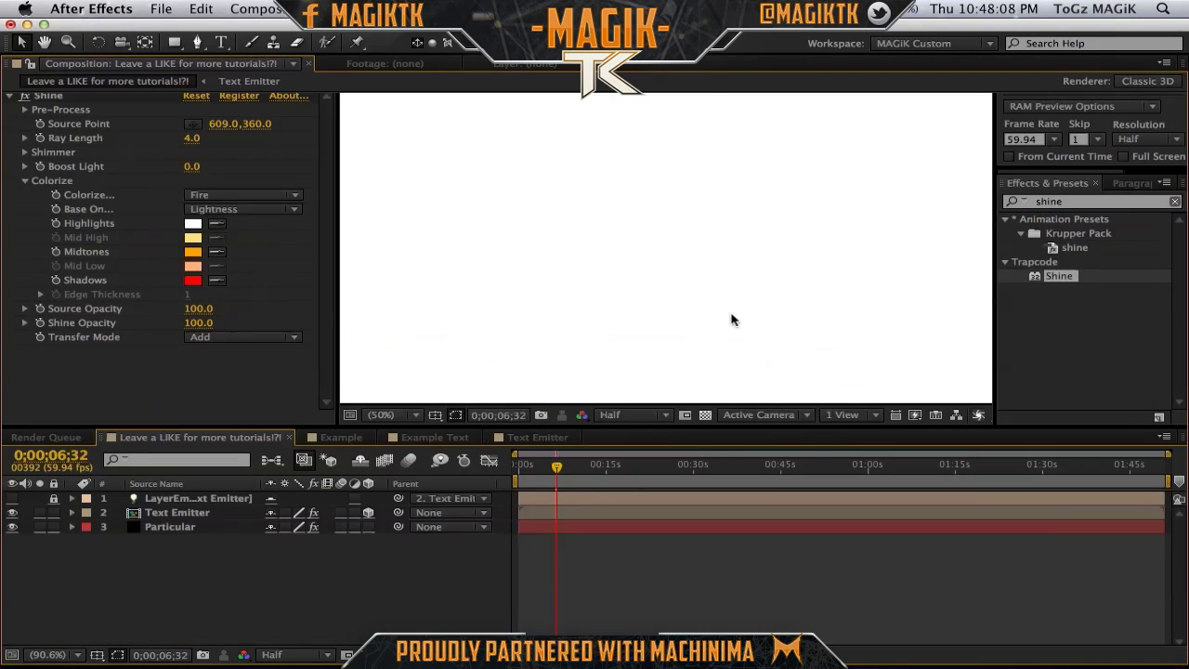